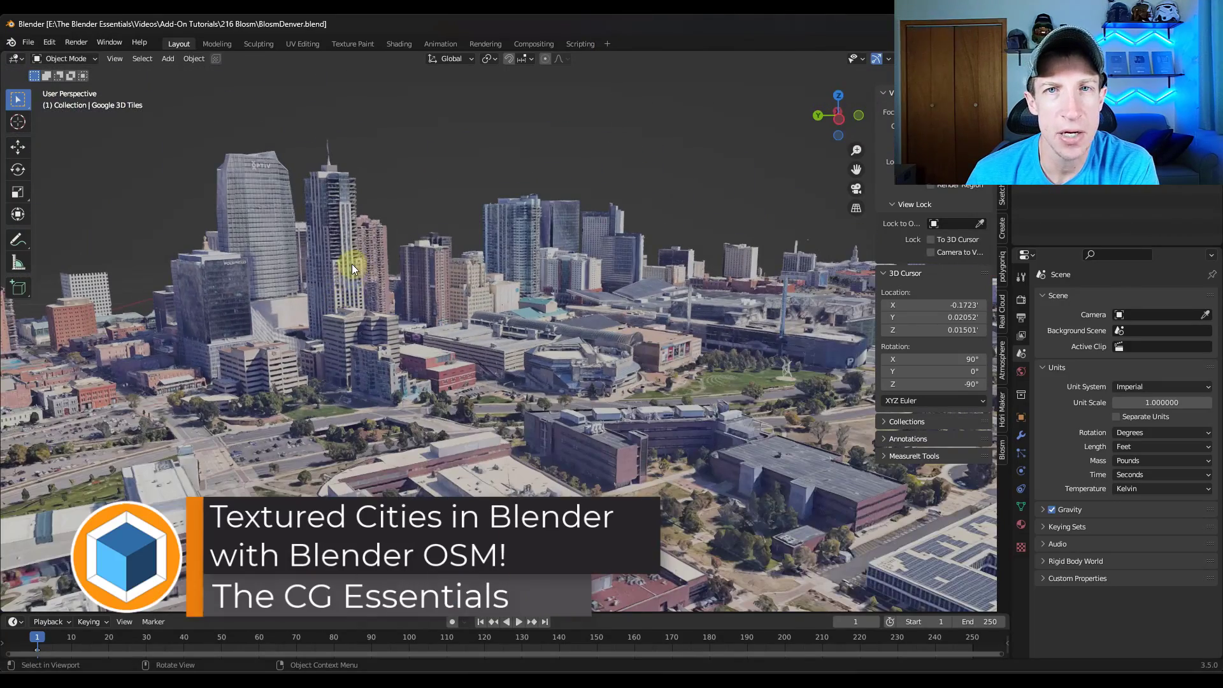
Zoom in, orbit and zoom back out around the photorealistic downtown Denver 3D Tiles model
{"action": "scroll", "coordinate": [351, 263], "scroll_direction": "up", "scroll_amount": 5}
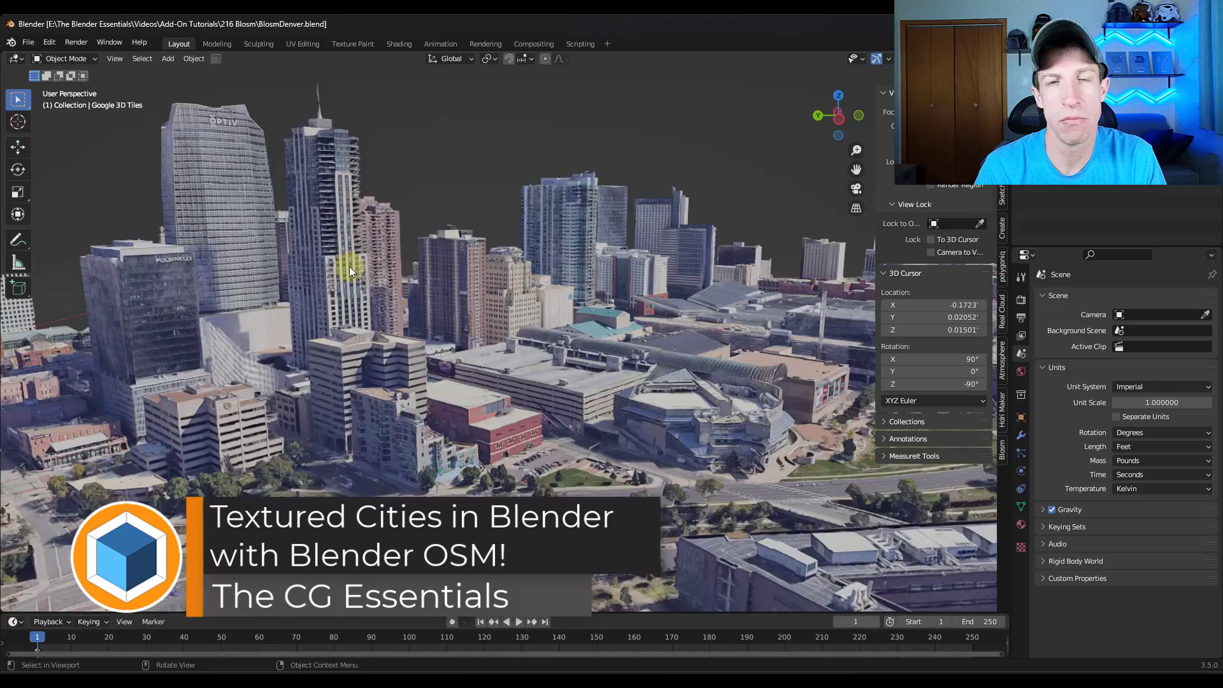
{"action": "mouse_move", "coordinate": [349, 267]}
{"action": "middle_mouse_down"}
{"action": "mouse_move", "coordinate": [388, 263]}
{"action": "mouse_move", "coordinate": [368, 275]}
{"action": "middle_mouse_up"}
{"action": "scroll", "coordinate": [368, 275], "scroll_direction": "down", "scroll_amount": 8}
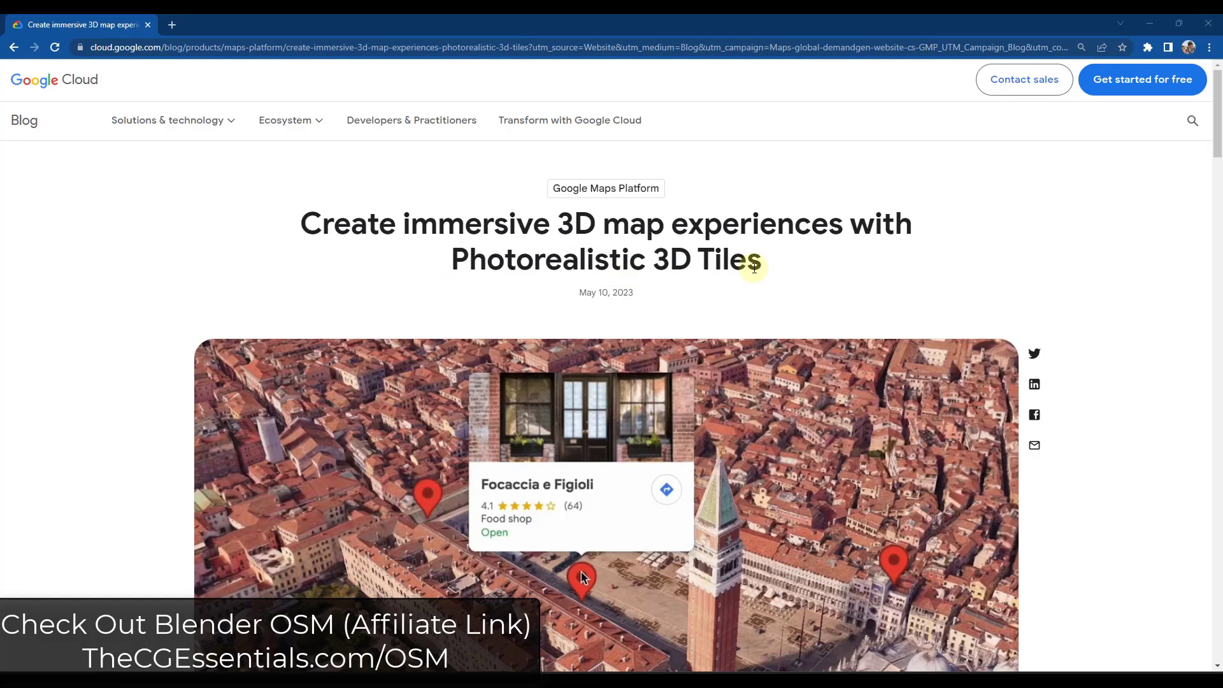
Scroll the 'Create immersive 3D map experiences' post to the 'Visualize large datasets with 3D context' heading
{"action": "scroll", "coordinate": [476, 310], "scroll_direction": "down", "scroll_amount": 6}
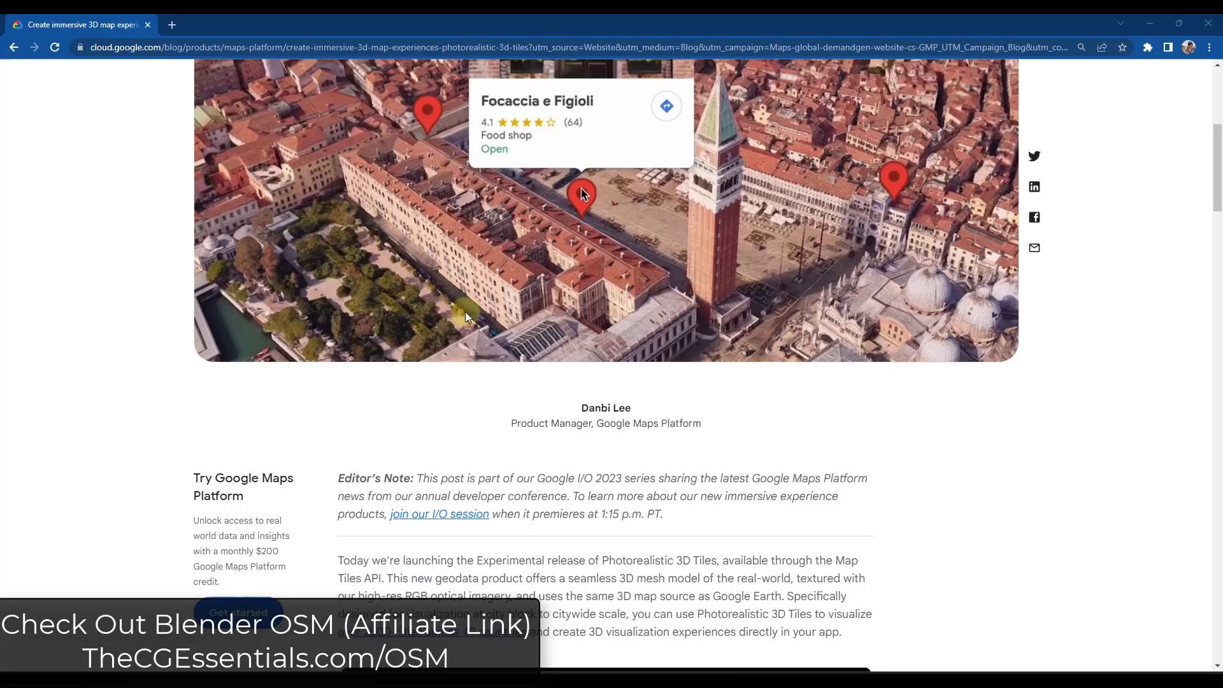
{"action": "scroll", "coordinate": [465, 317], "scroll_direction": "down", "scroll_amount": 2}
{"action": "scroll", "coordinate": [628, 350], "scroll_direction": "down", "scroll_amount": 3}
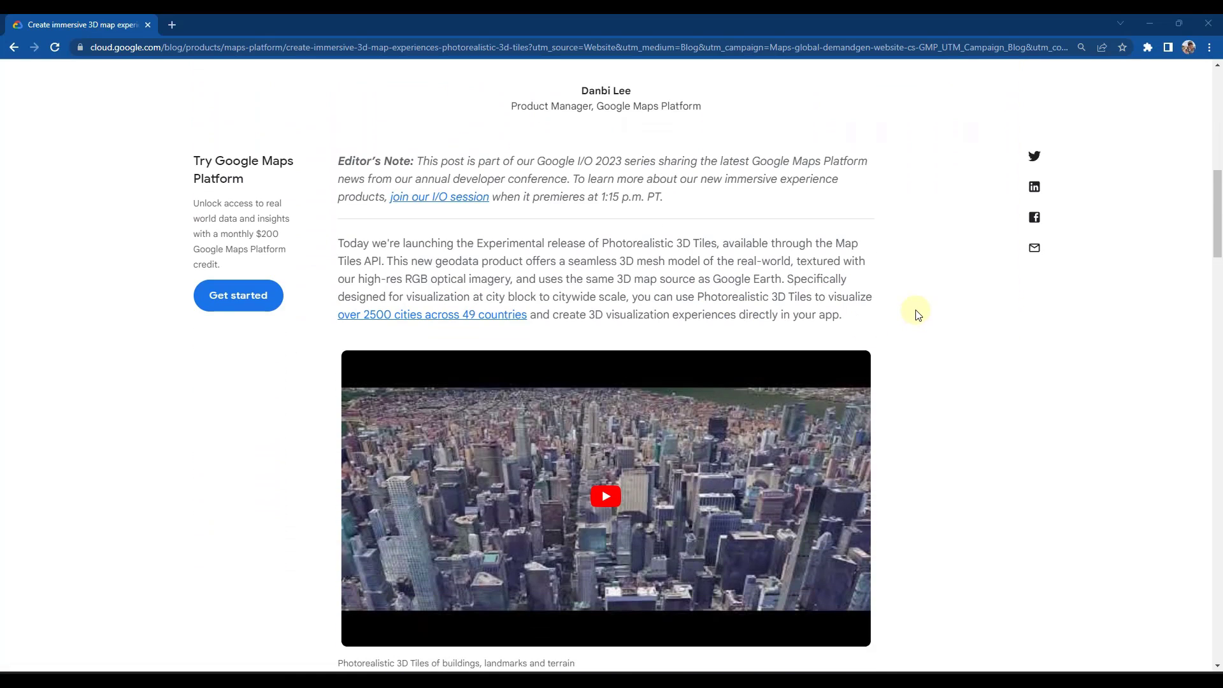
{"action": "scroll", "coordinate": [918, 312], "scroll_direction": "down", "scroll_amount": 1}
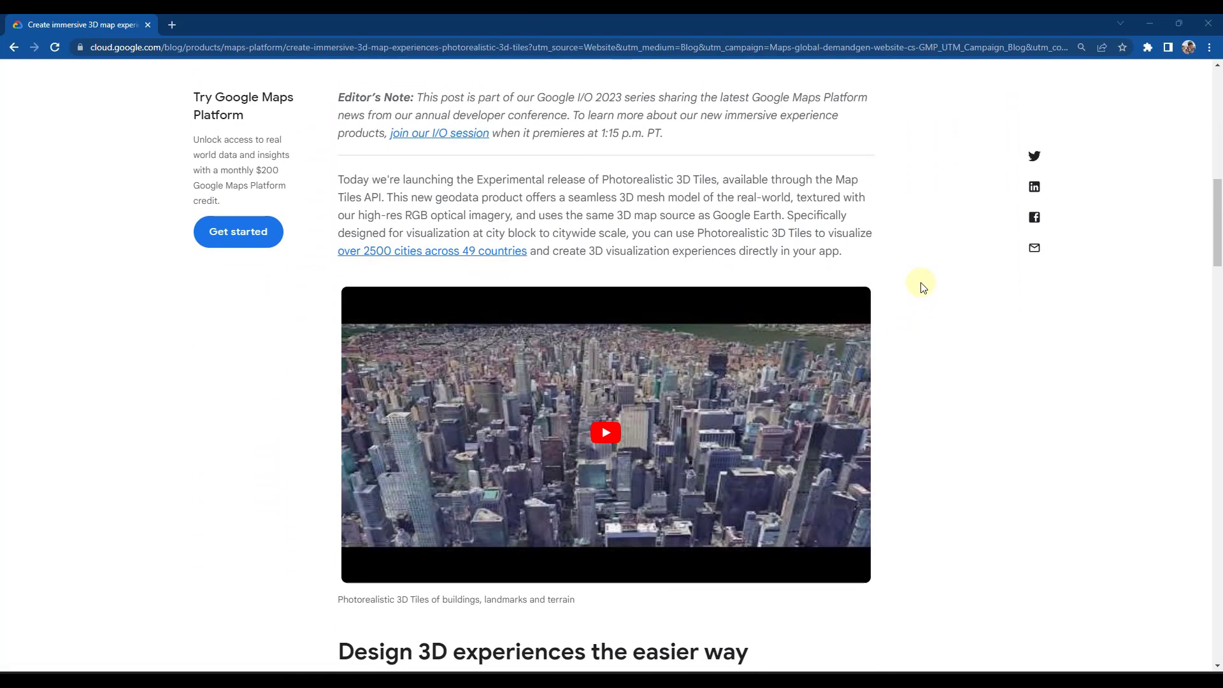
{"action": "scroll", "coordinate": [923, 287], "scroll_direction": "down", "scroll_amount": 6}
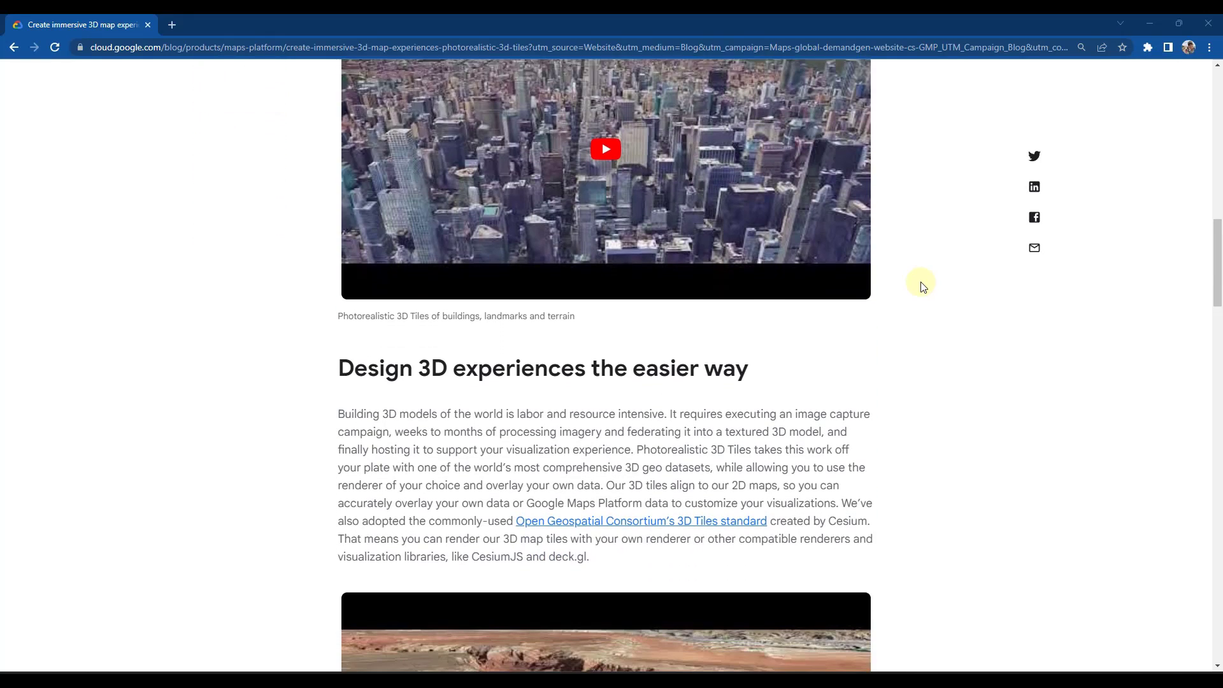
{"action": "scroll", "coordinate": [921, 287], "scroll_direction": "up", "scroll_amount": 7}
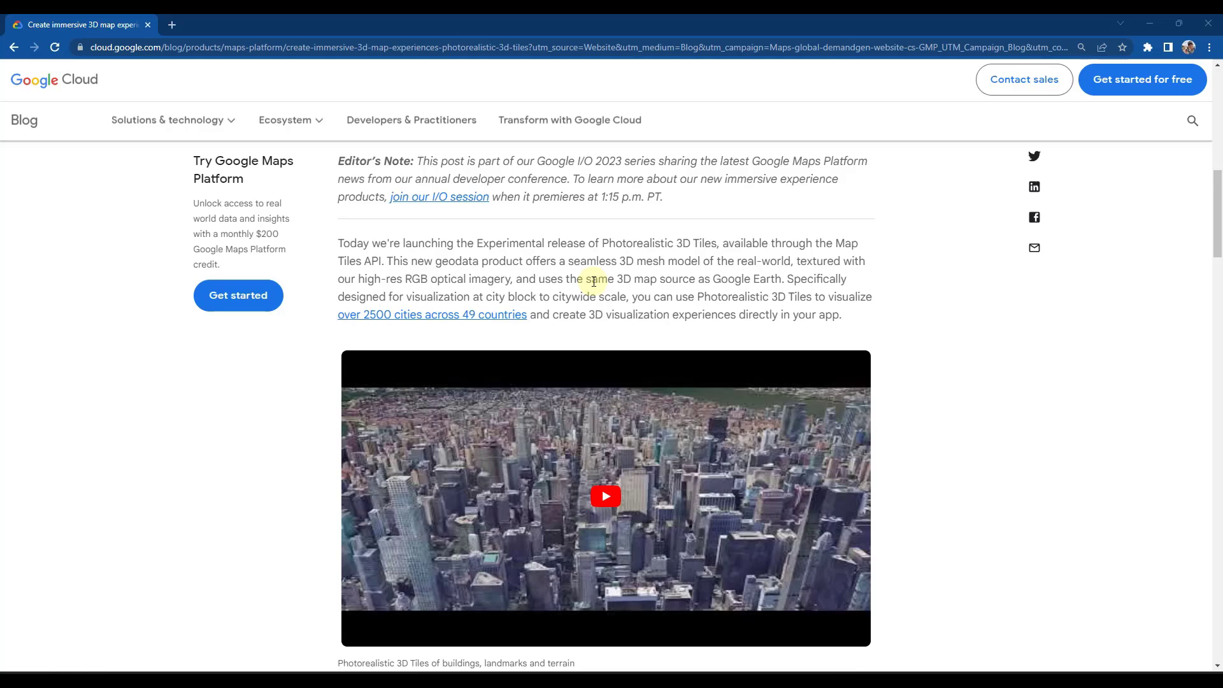
{"action": "scroll", "coordinate": [288, 377], "scroll_direction": "down", "scroll_amount": 13}
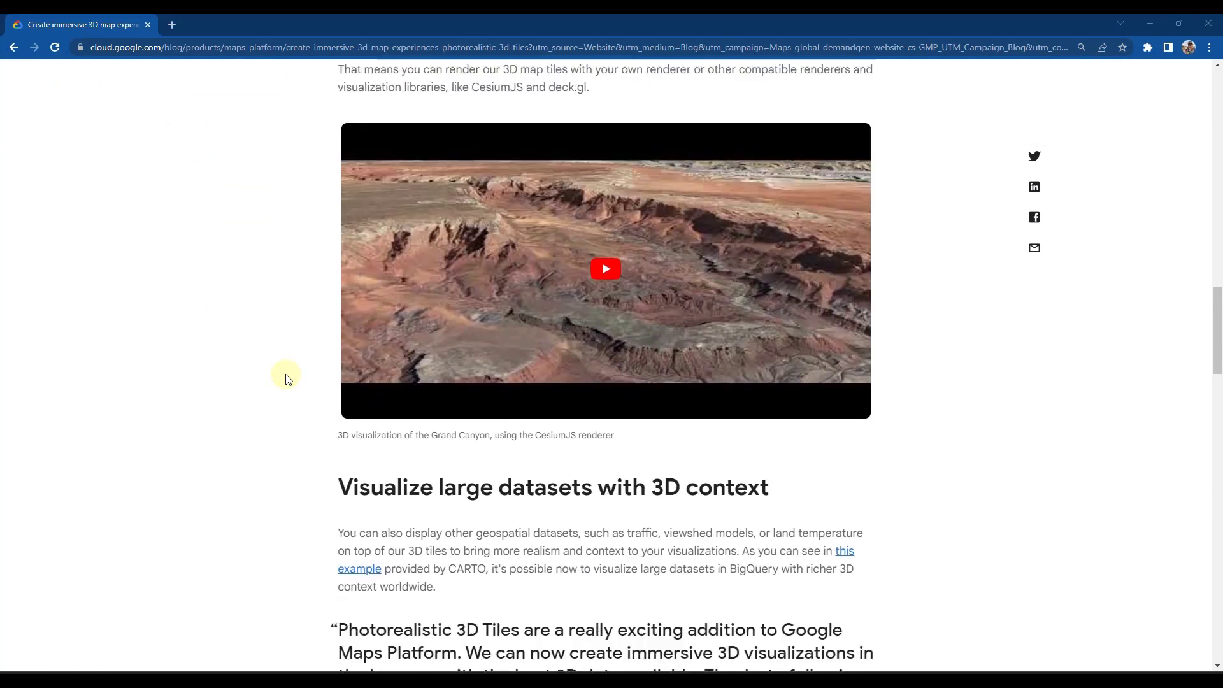
{"action": "scroll", "coordinate": [288, 379], "scroll_direction": "down", "scroll_amount": 3}
{"action": "scroll", "coordinate": [288, 379], "scroll_direction": "down", "scroll_amount": 2}
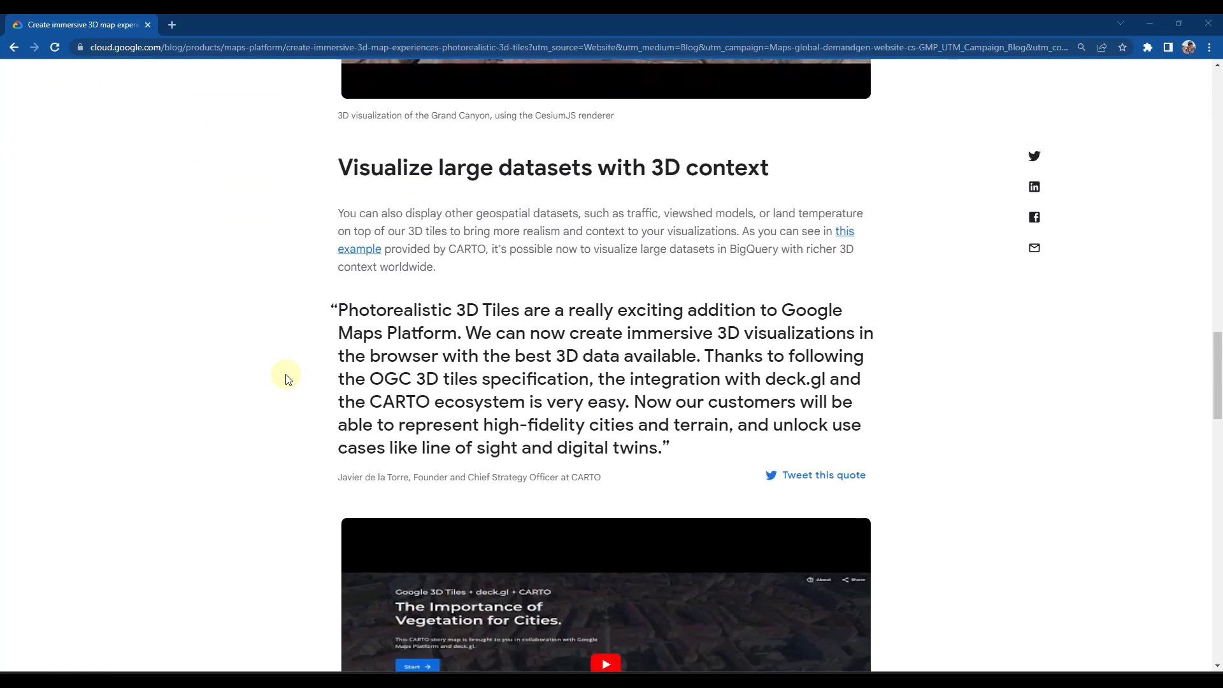
{"action": "scroll", "coordinate": [287, 379], "scroll_direction": "up", "scroll_amount": 3}
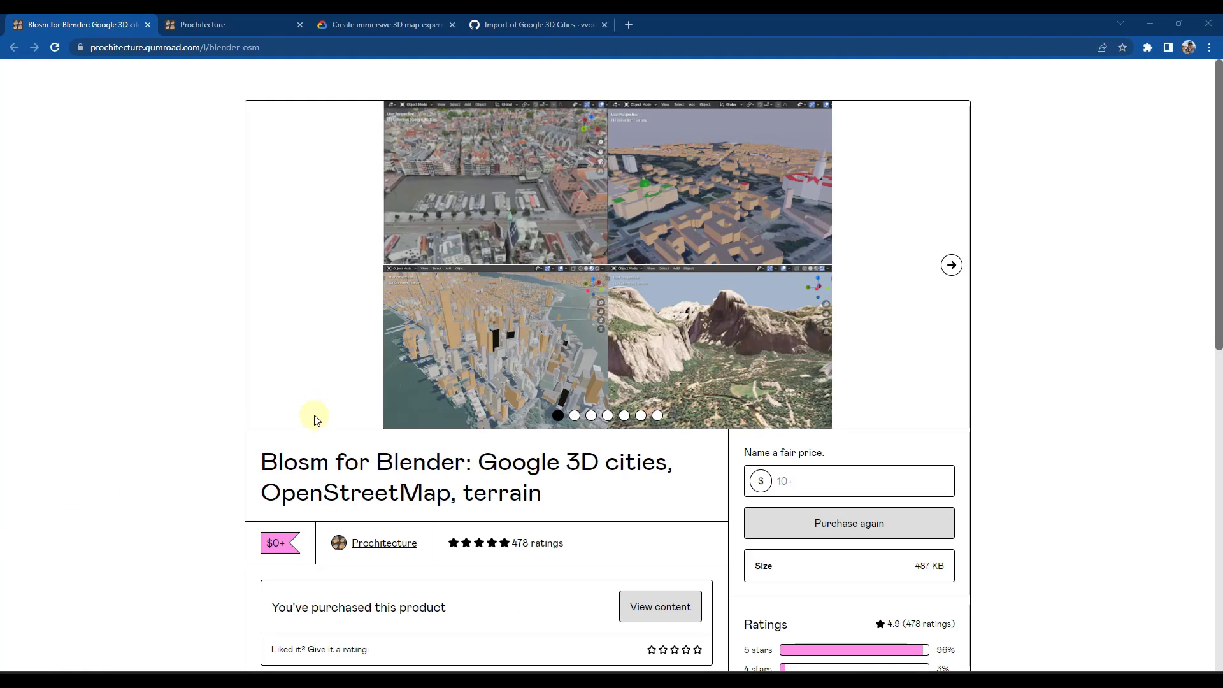
Browse the Blosm for Blender page's gallery, 4.9-star ratings and free feature description
{"action": "scroll", "coordinate": [325, 383], "scroll_direction": "down", "scroll_amount": 1}
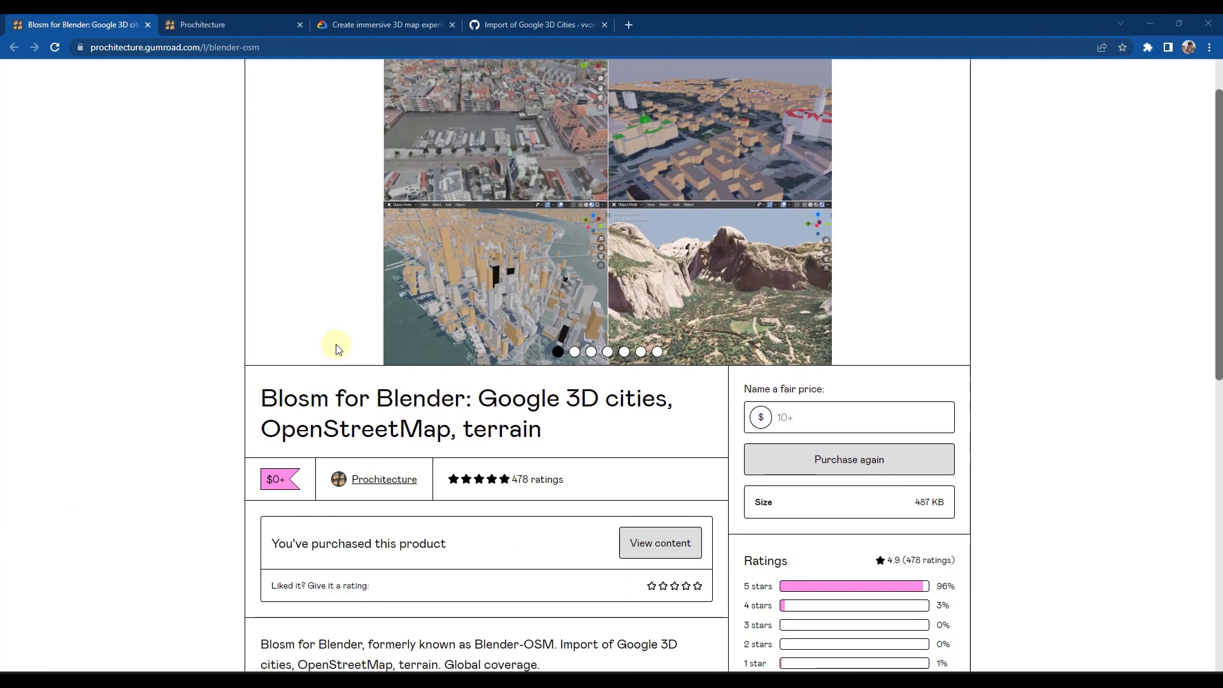
{"action": "scroll", "coordinate": [388, 295], "scroll_direction": "up", "scroll_amount": 1}
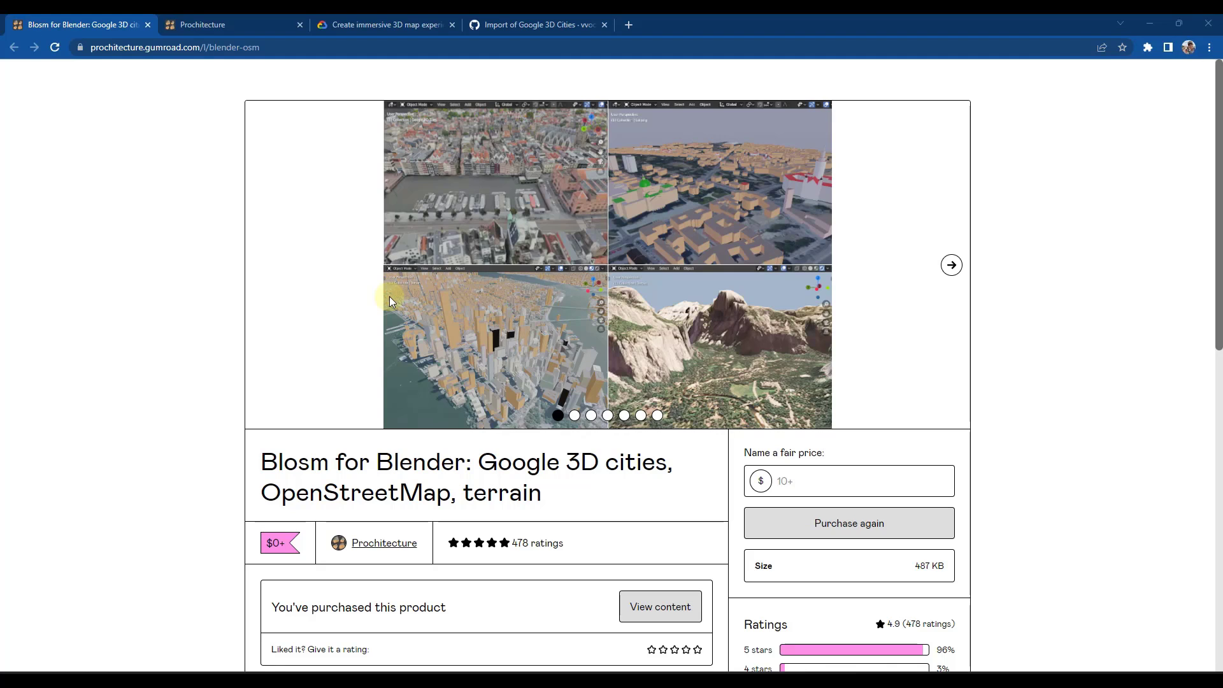
{"action": "scroll", "coordinate": [321, 388], "scroll_direction": "down", "scroll_amount": 4}
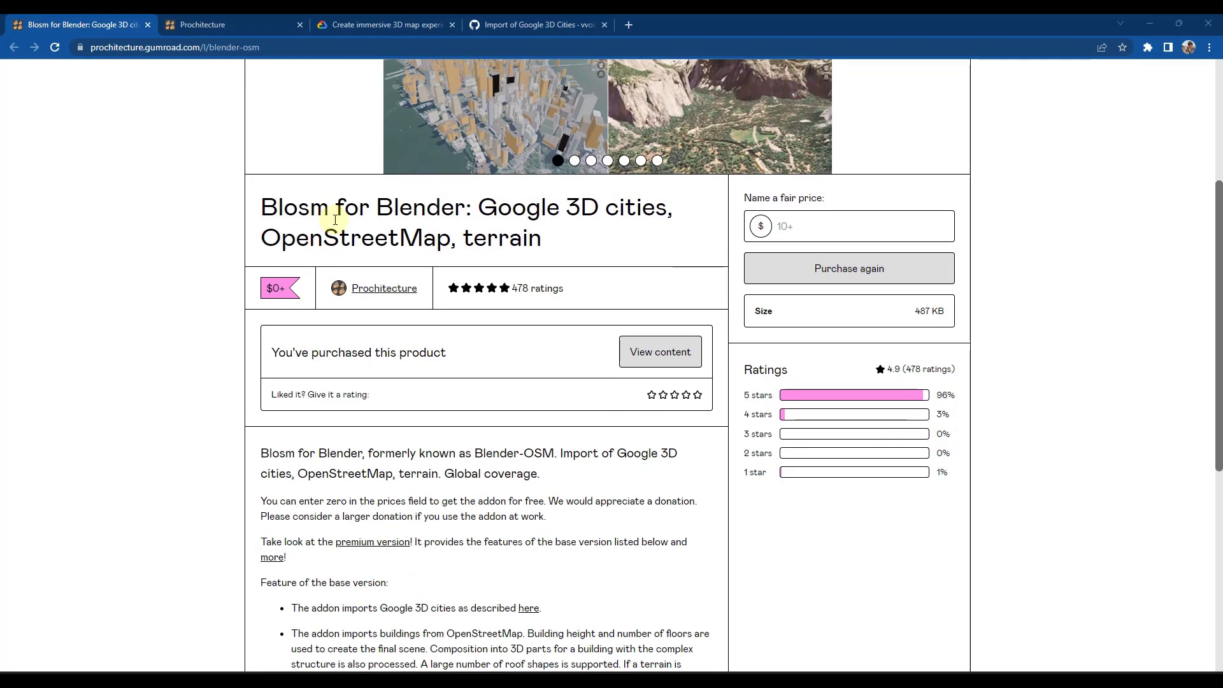
{"action": "scroll", "coordinate": [585, 231], "scroll_direction": "up", "scroll_amount": 4}
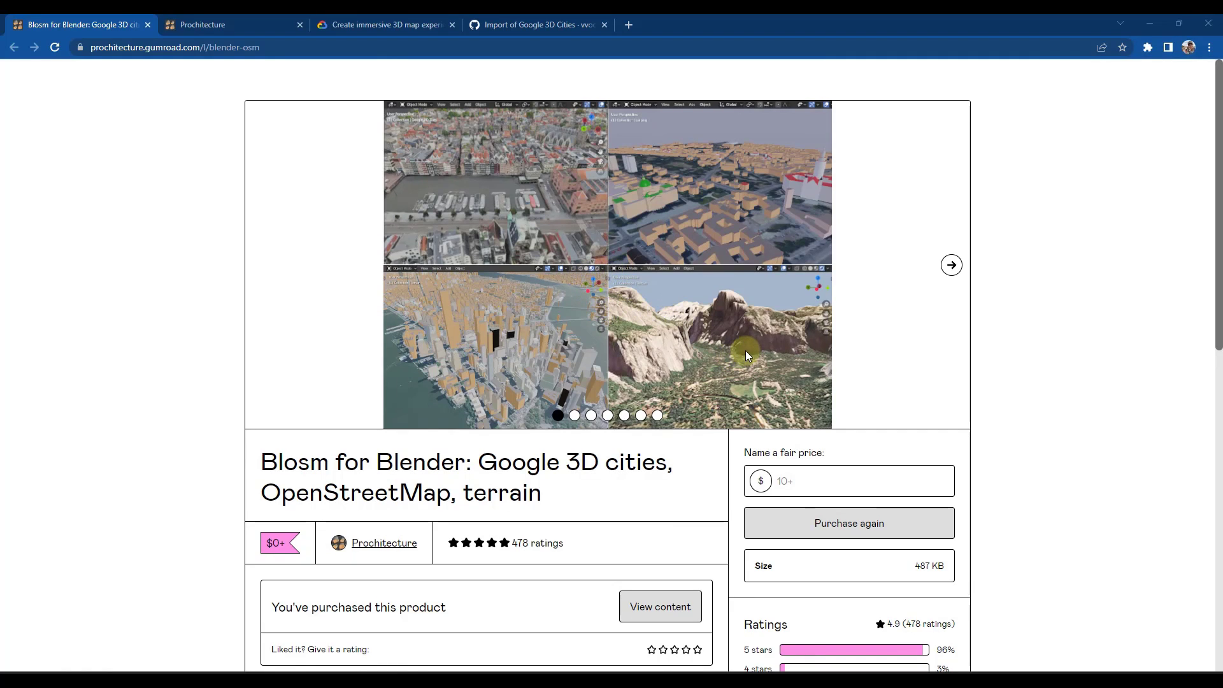
{"action": "scroll", "coordinate": [746, 355], "scroll_direction": "down", "scroll_amount": 2}
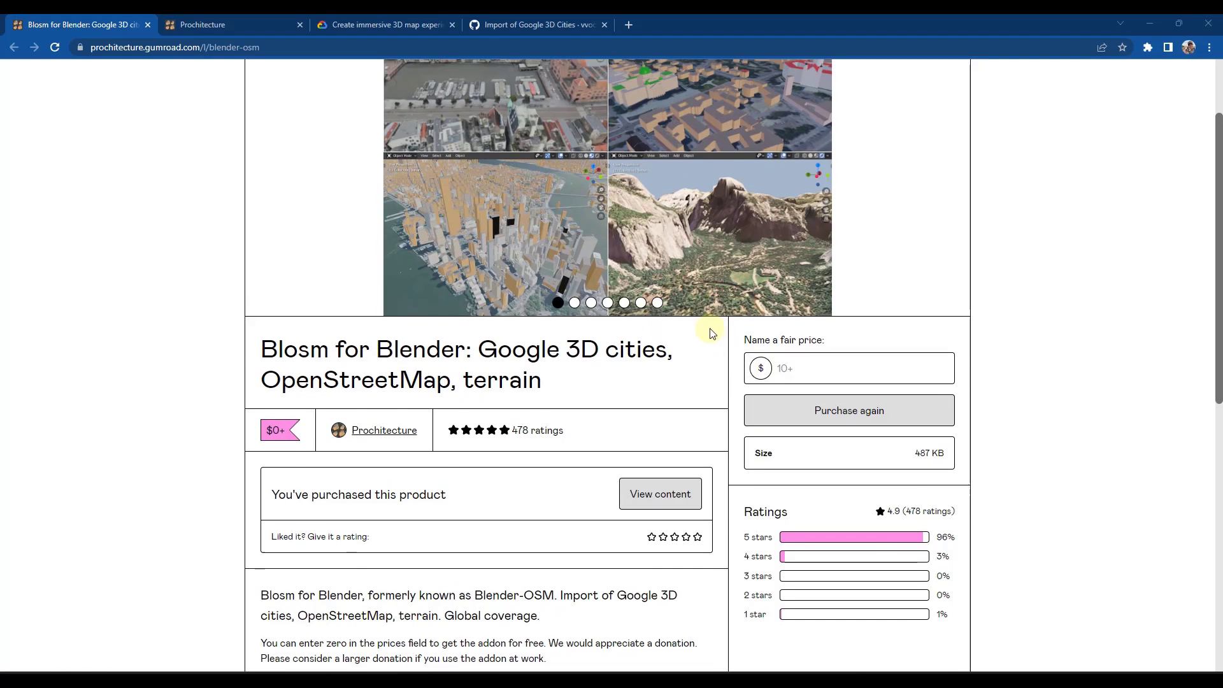
{"action": "scroll", "coordinate": [712, 333], "scroll_direction": "up", "scroll_amount": 1}
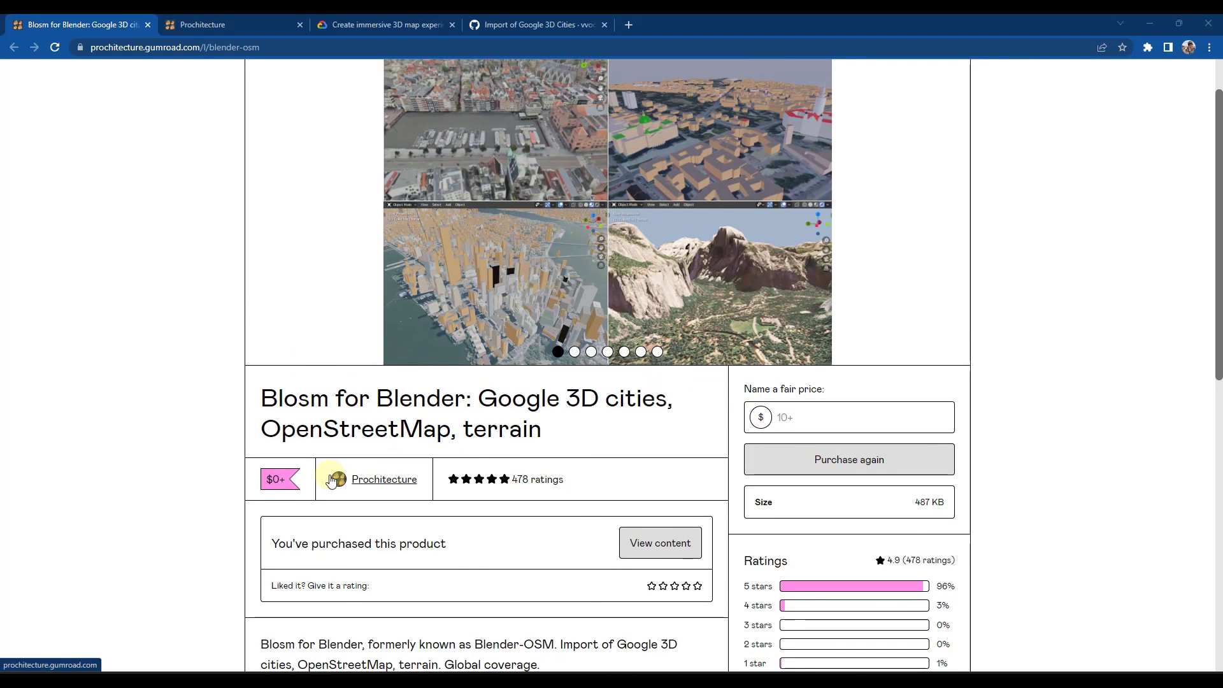
{"action": "scroll", "coordinate": [472, 439], "scroll_direction": "down", "scroll_amount": 5}
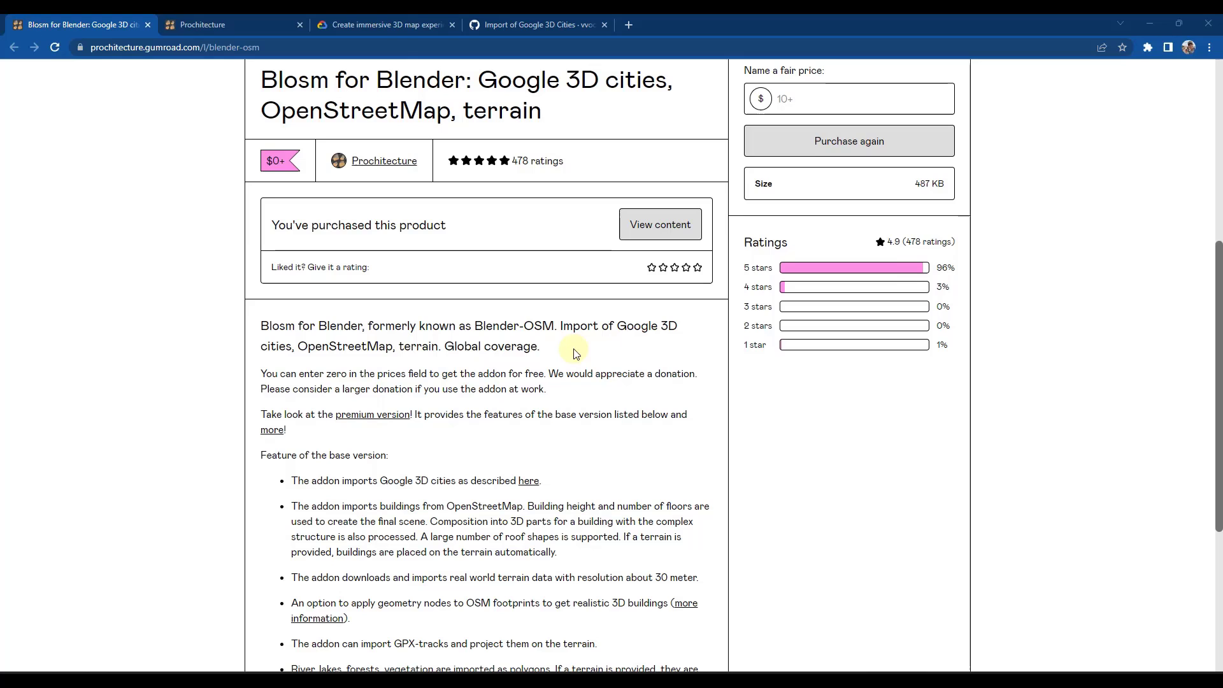
{"action": "scroll", "coordinate": [637, 337], "scroll_direction": "up", "scroll_amount": 2}
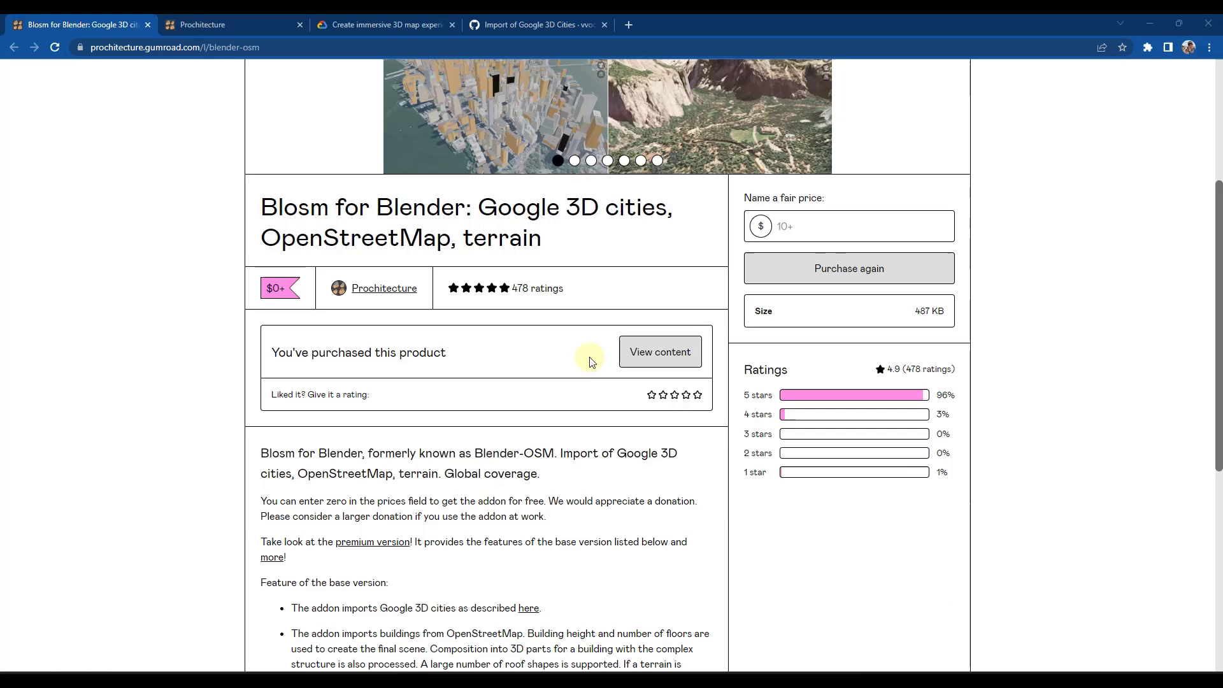
{"action": "scroll", "coordinate": [590, 358], "scroll_direction": "down", "scroll_amount": 1}
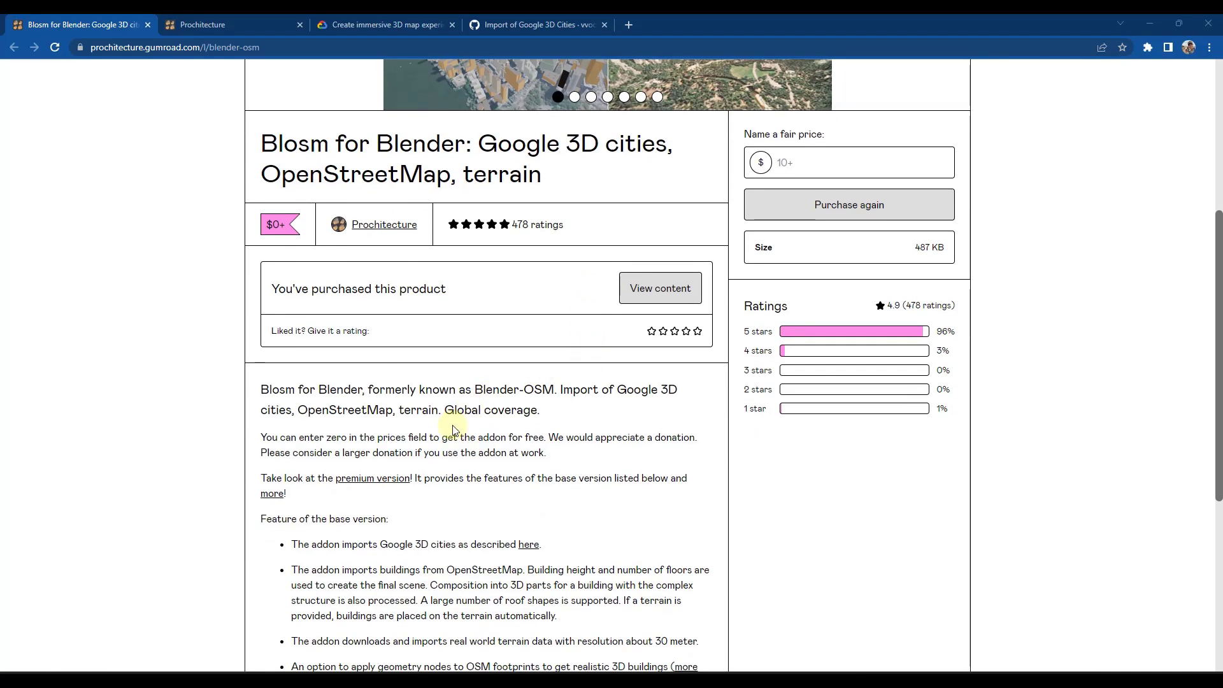
Open the premium Blosm product page and compare it with the free Blosm page
{"action": "left_click", "coordinate": [401, 479]}
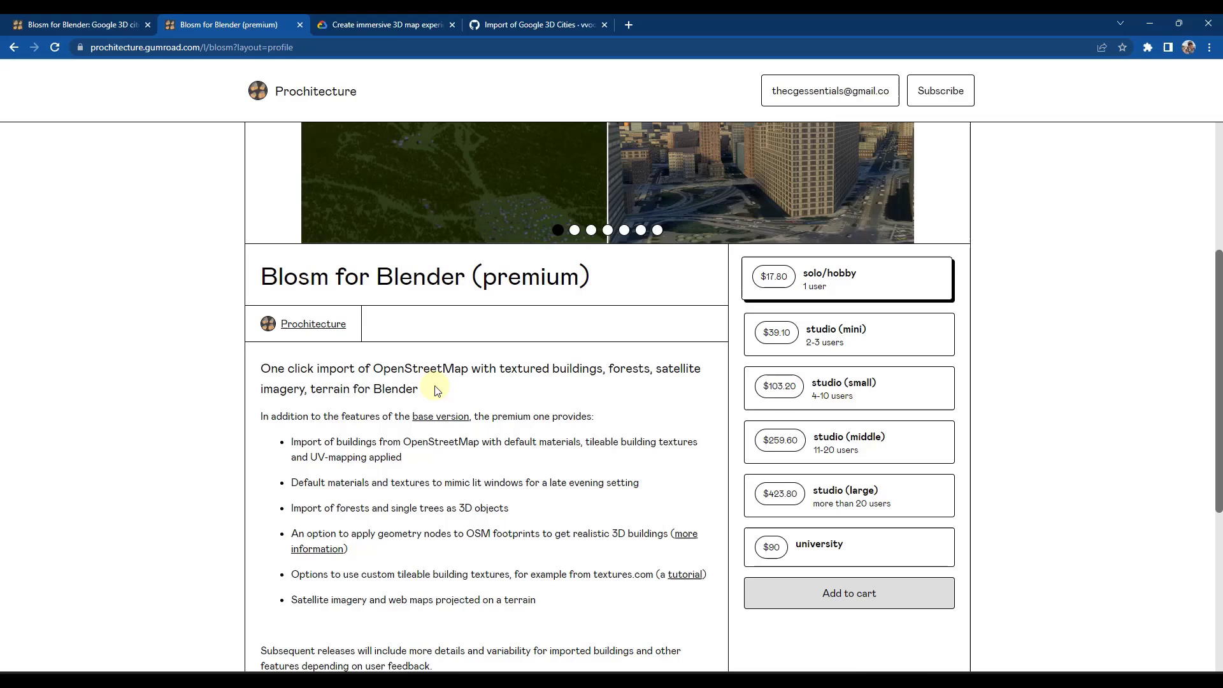
{"action": "scroll", "coordinate": [552, 382], "scroll_direction": "up", "scroll_amount": 1}
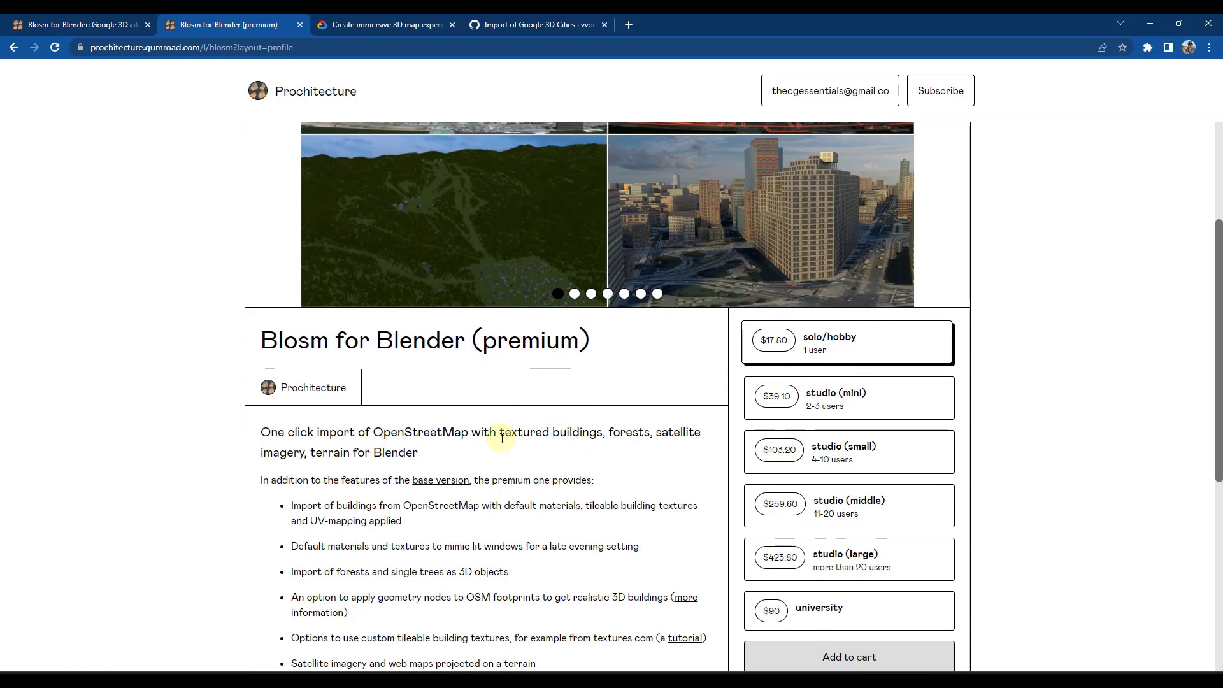
{"action": "scroll", "coordinate": [508, 456], "scroll_direction": "down", "scroll_amount": 1}
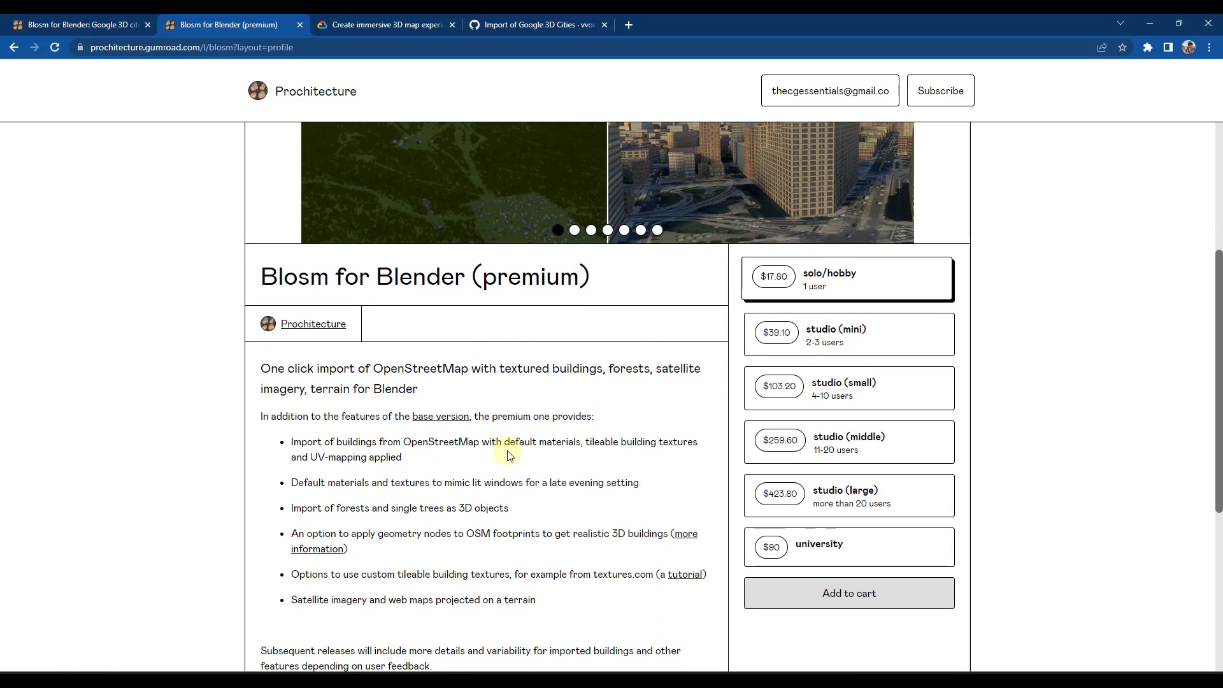
{"action": "key", "text": "ctrl+shift+Tab"}
{"action": "scroll", "coordinate": [523, 386], "scroll_direction": "up", "scroll_amount": 5}
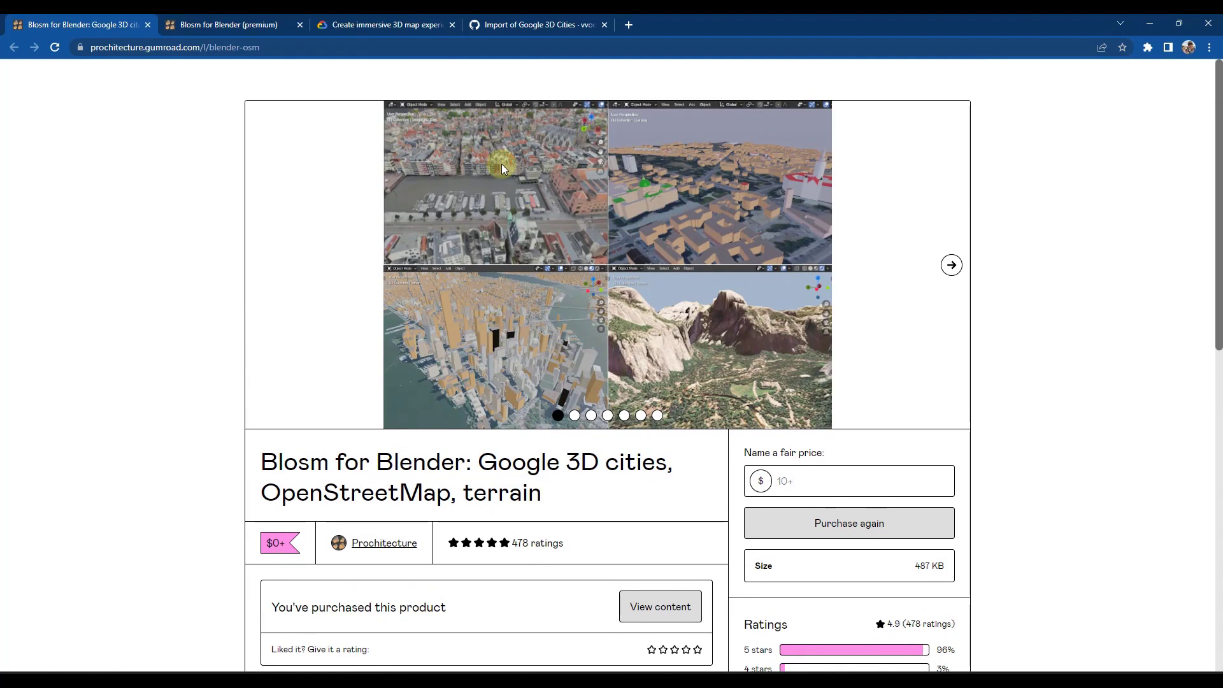
Highlight the premium textured buildings and satellite imagery feature, then show the GitHub Import of Google 3D Cities page
{"action": "left_click", "coordinate": [197, 25]}
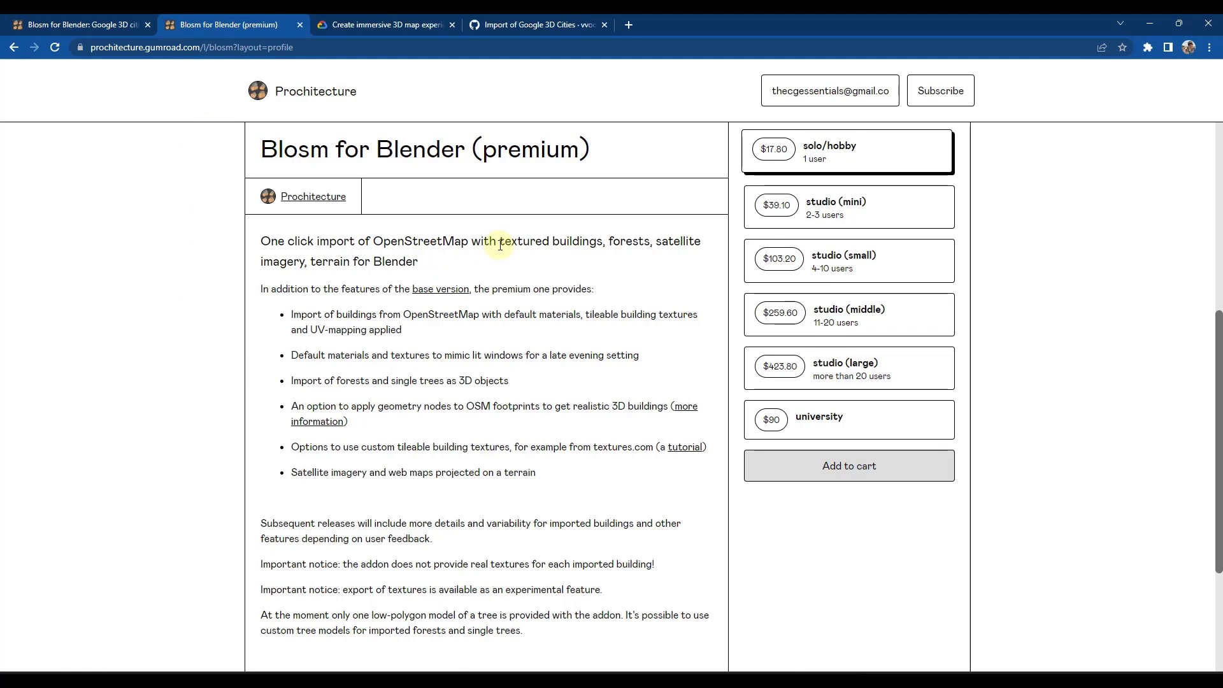
{"action": "left_click_drag", "start_coordinate": [500, 242], "coordinate": [418, 262]}
{"action": "left_click", "coordinate": [418, 262]}
{"action": "scroll", "coordinate": [450, 353], "scroll_direction": "up", "scroll_amount": 1}
{"action": "scroll", "coordinate": [450, 357], "scroll_direction": "down", "scroll_amount": 1}
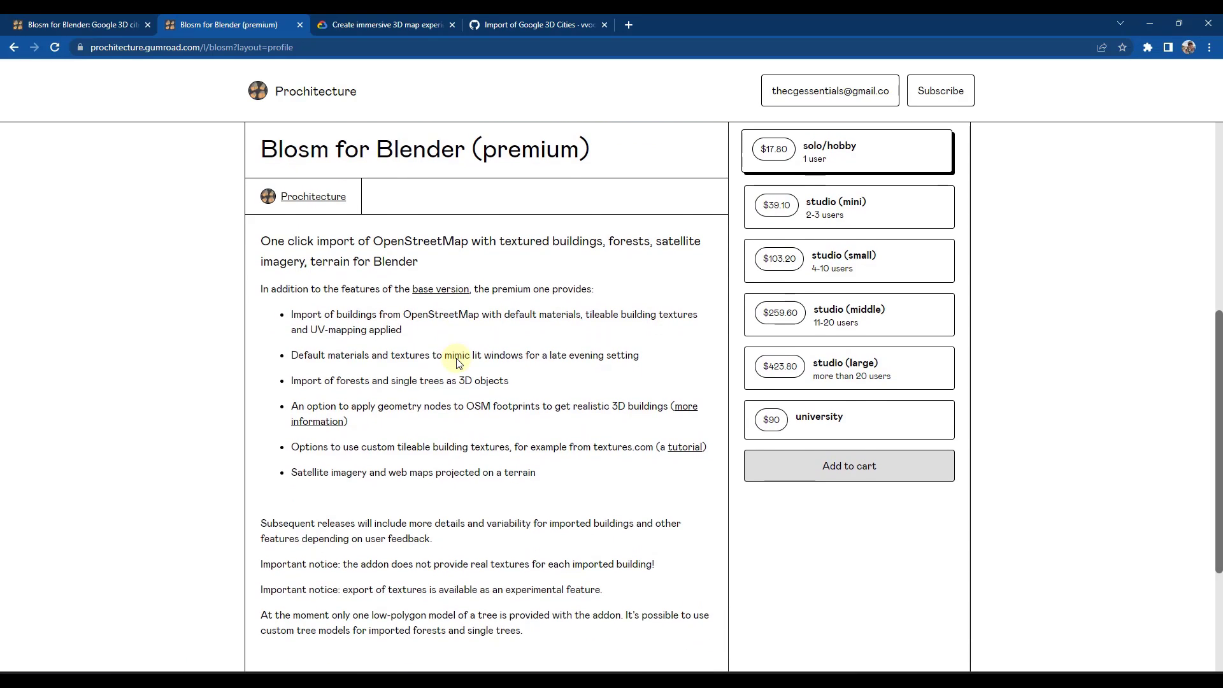
{"action": "scroll", "coordinate": [463, 363], "scroll_direction": "down", "scroll_amount": 1}
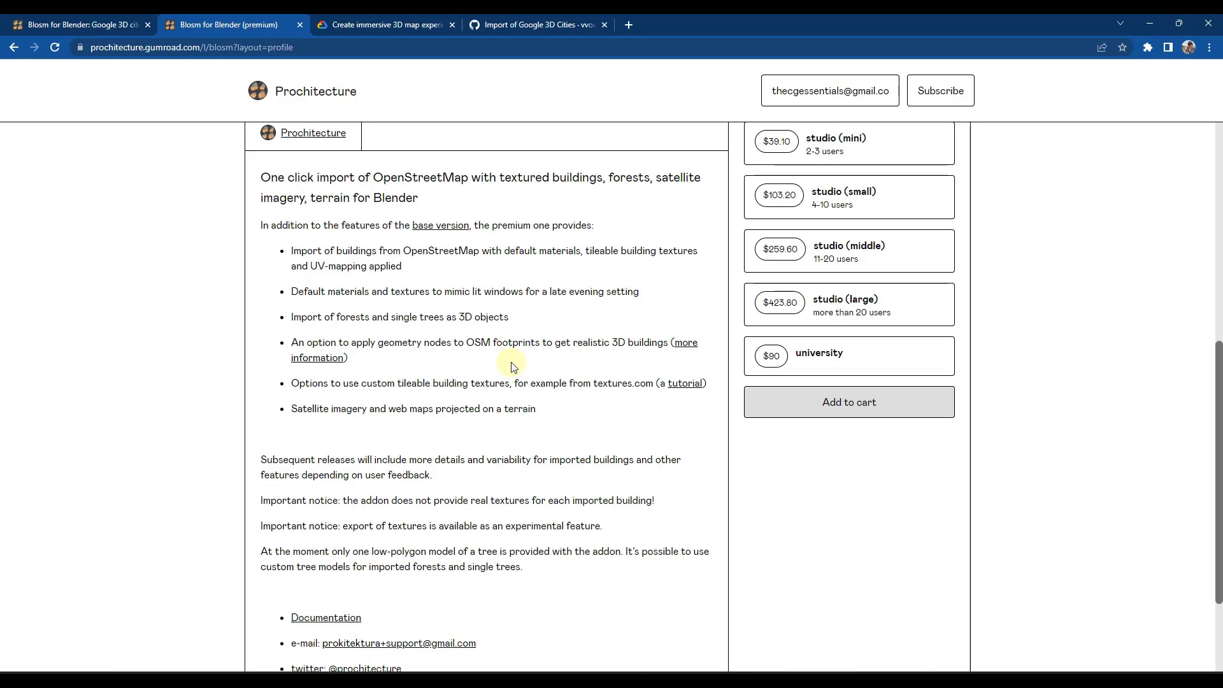
{"action": "left_click", "coordinate": [556, 19]}
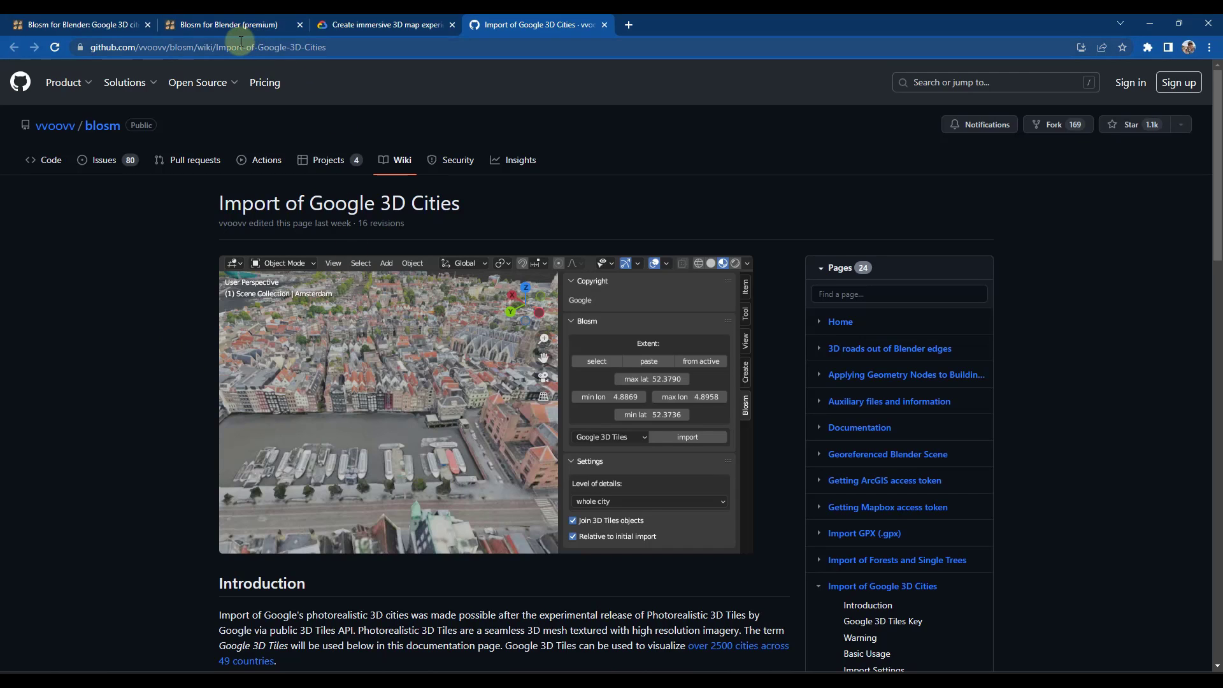
Highlight the Google 3D Tiles Key section's bank card and billing account requirements
{"action": "scroll", "coordinate": [110, 381], "scroll_direction": "down", "scroll_amount": 8}
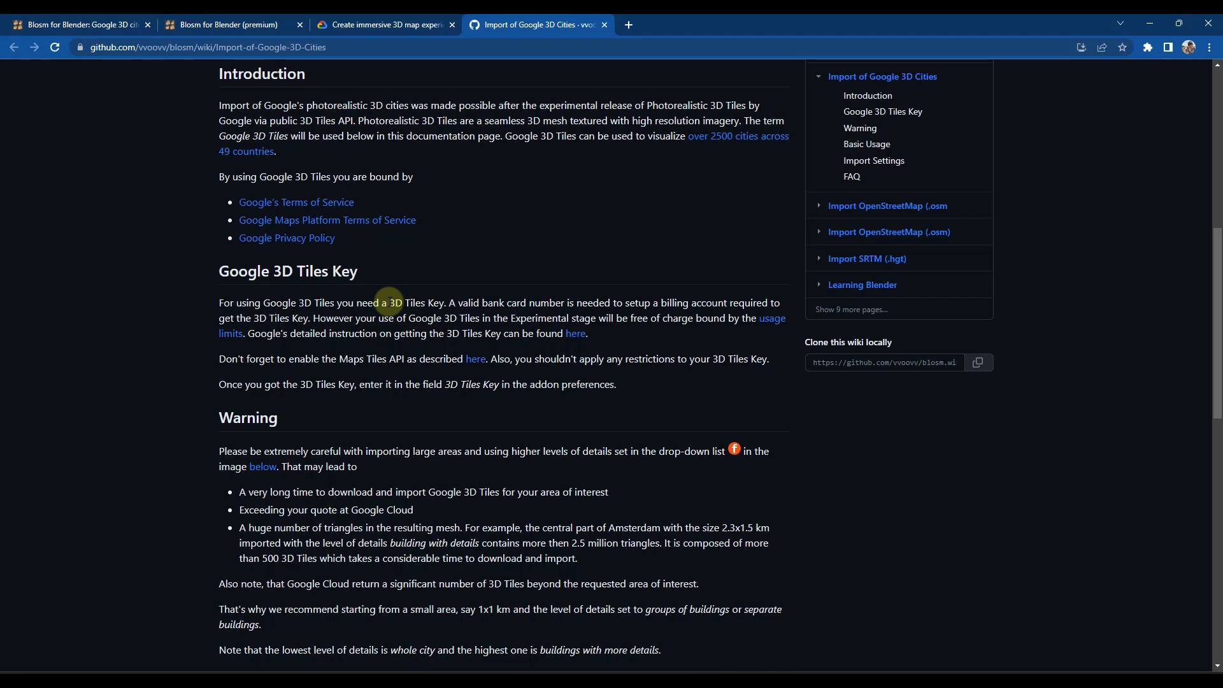
{"action": "left_click_drag", "start_coordinate": [390, 304], "coordinate": [444, 303]}
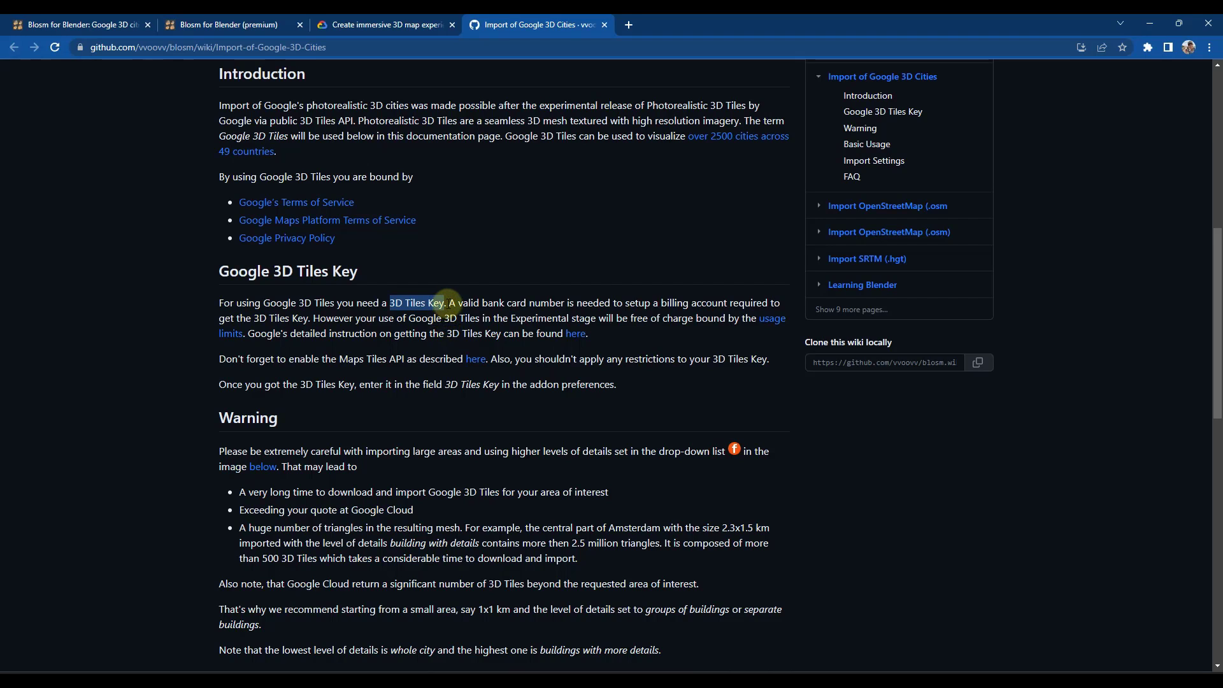
{"action": "left_click_drag", "start_coordinate": [449, 303], "coordinate": [670, 303]}
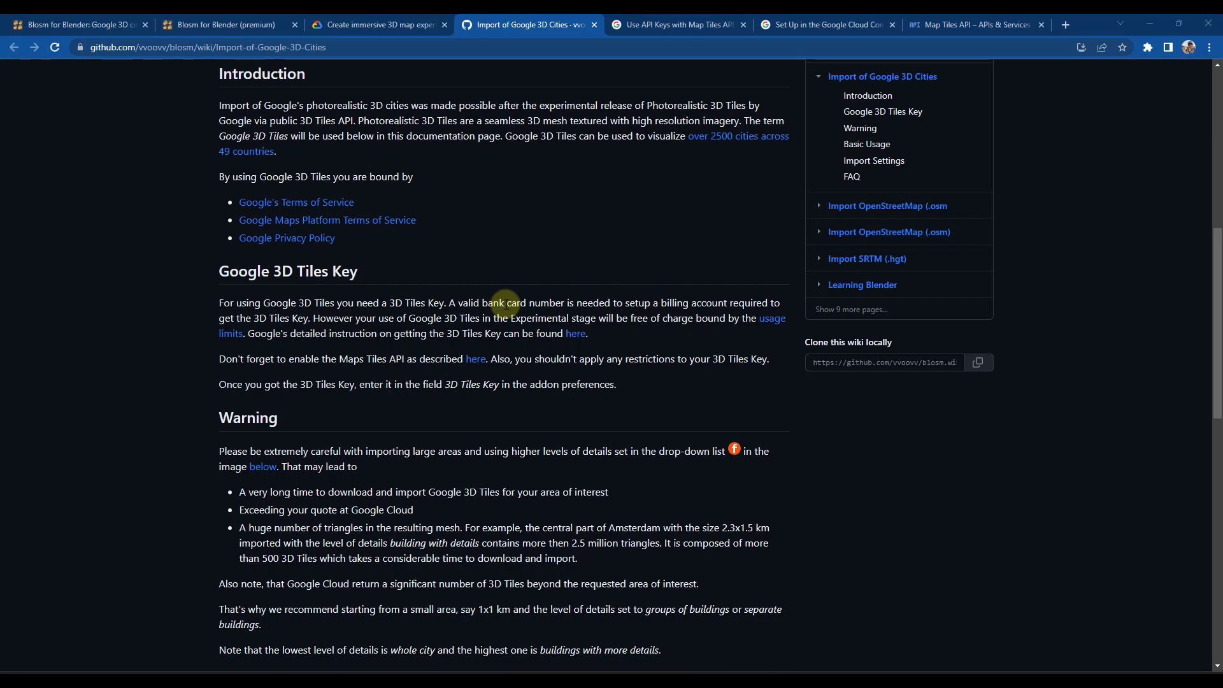
{"action": "left_click_drag", "start_coordinate": [503, 303], "coordinate": [728, 303]}
{"action": "left_click", "coordinate": [728, 303]}
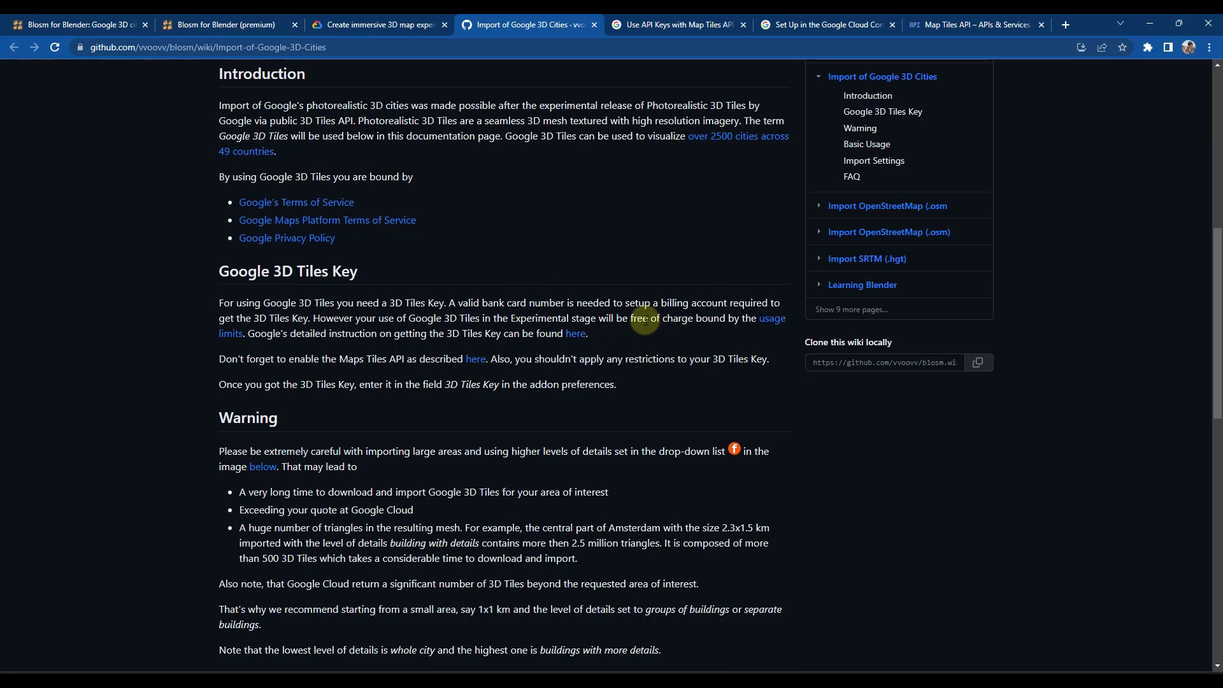
Review the Map Tiles API usage limits page in a new tab, then return to the wiki
{"action": "right_click", "coordinate": [229, 334]}
{"action": "left_click", "coordinate": [267, 348]}
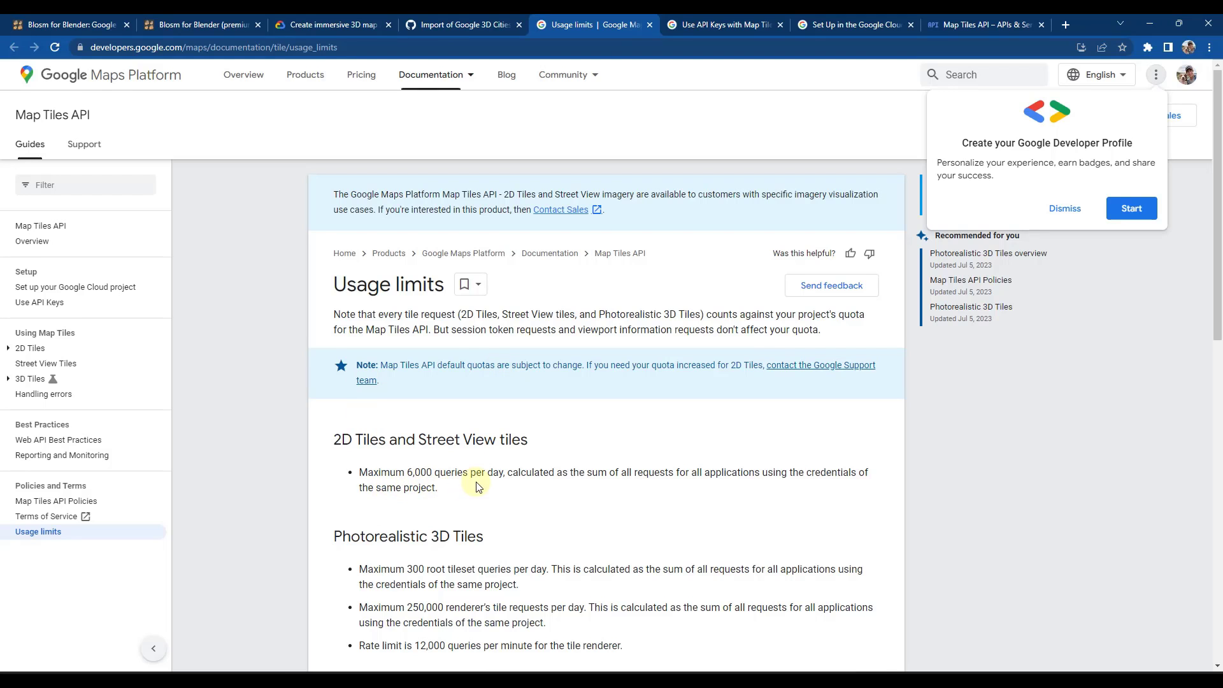
{"action": "scroll", "coordinate": [475, 484], "scroll_direction": "down", "scroll_amount": 2}
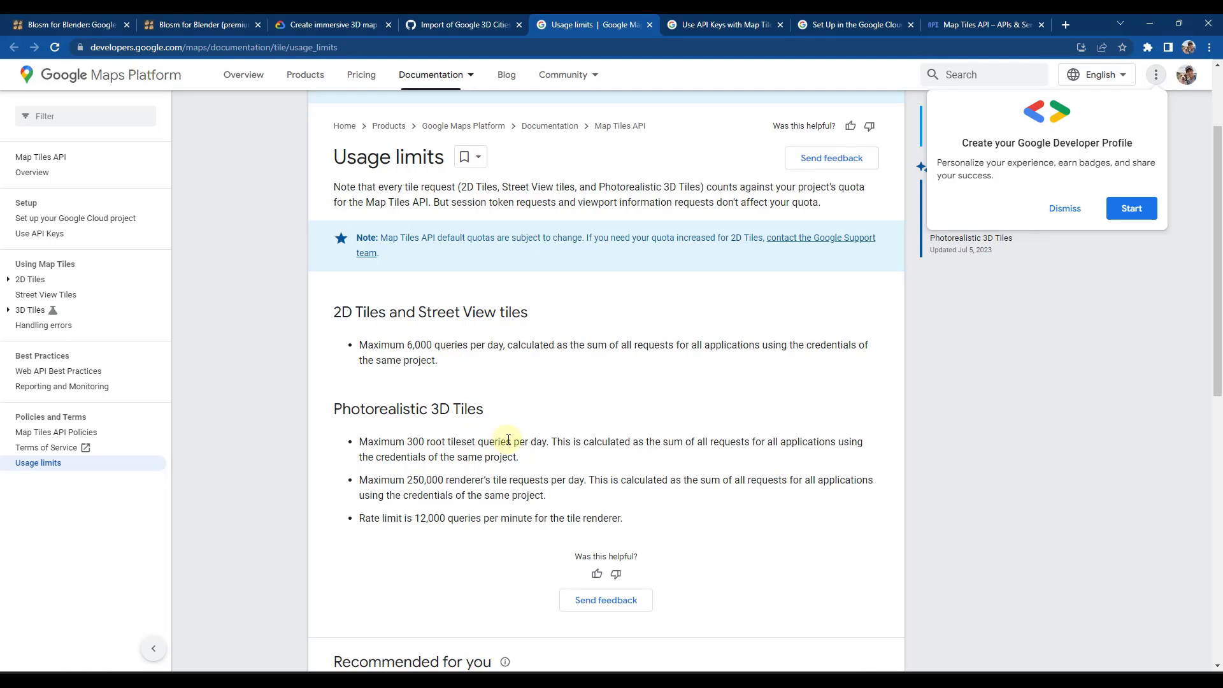
{"action": "scroll", "coordinate": [529, 438], "scroll_direction": "up", "scroll_amount": 1}
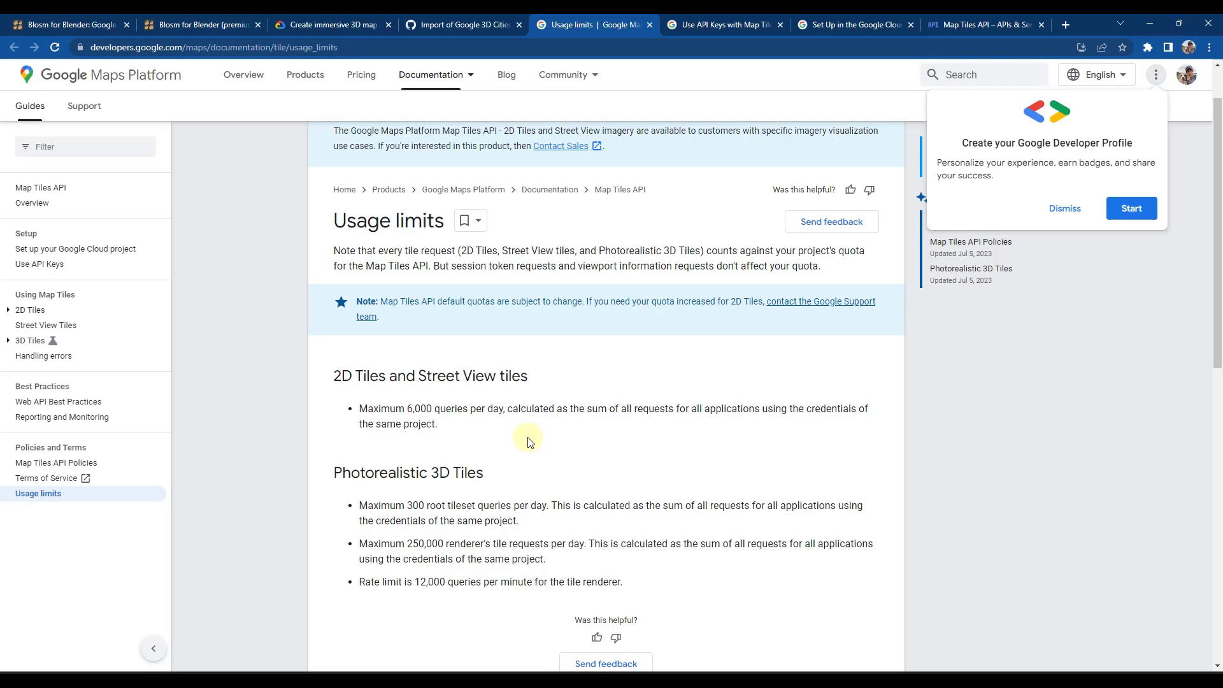
{"action": "key", "text": "alt+Tab"}
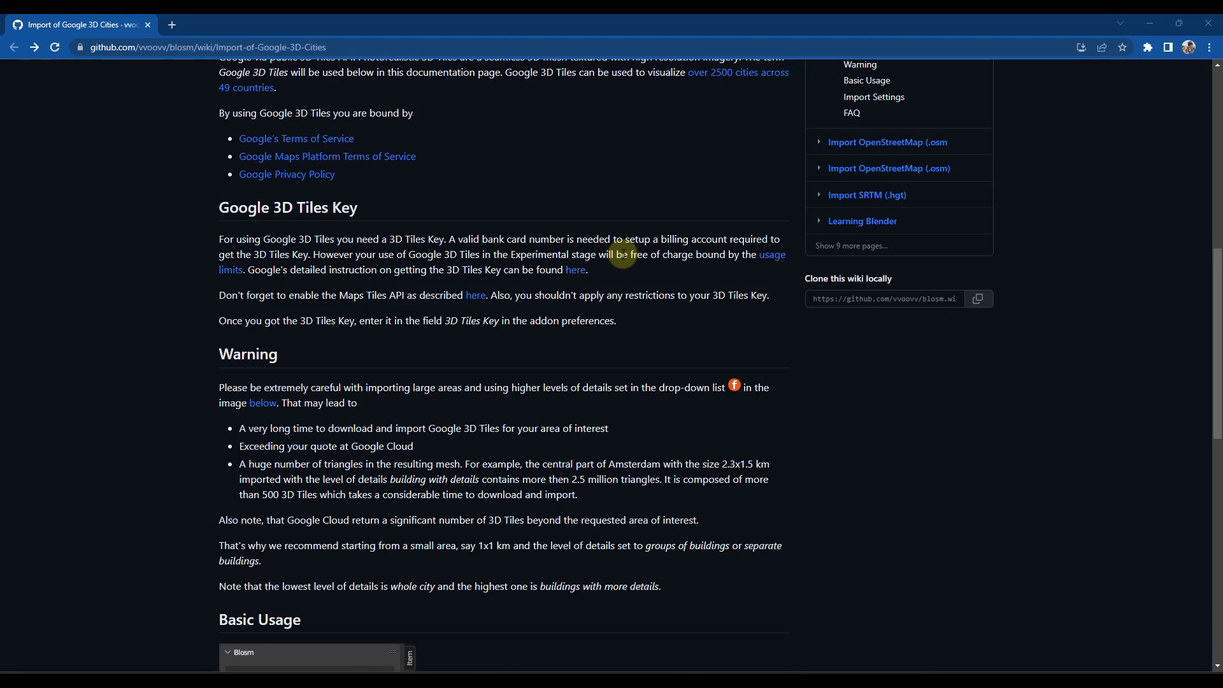
Enable the Map Tiles API from the Cloud setup guide's Enable APIs section
{"action": "left_click", "coordinate": [477, 298]}
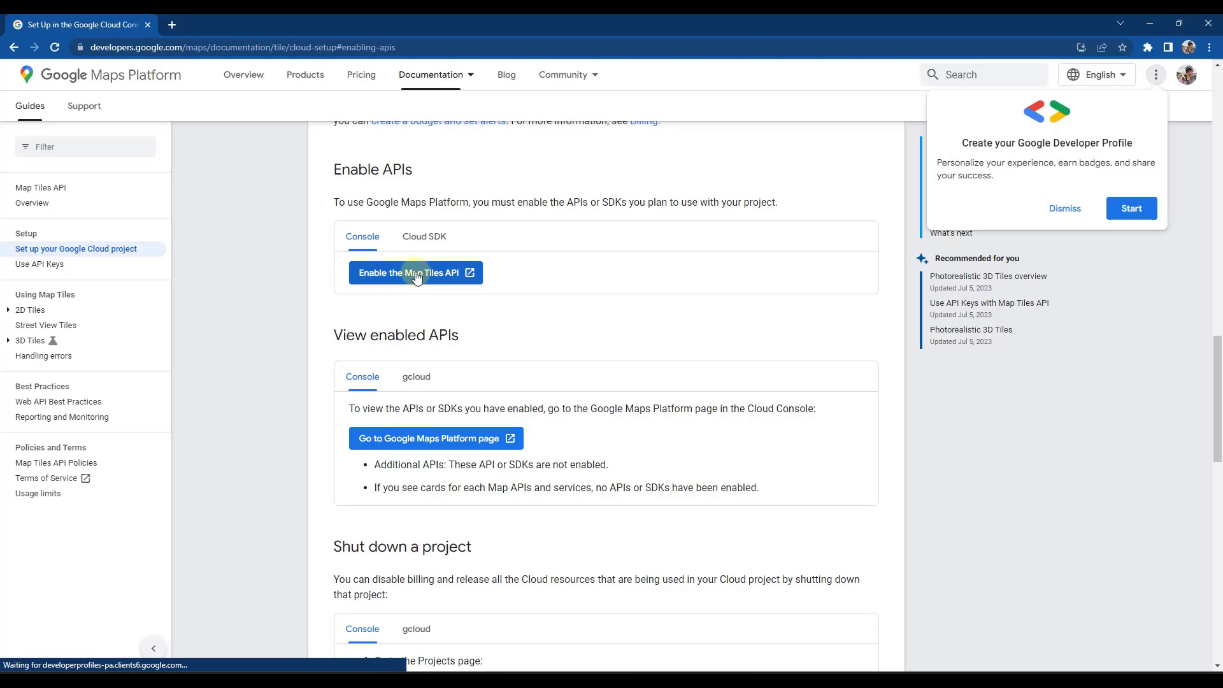
{"action": "left_click", "coordinate": [1064, 212]}
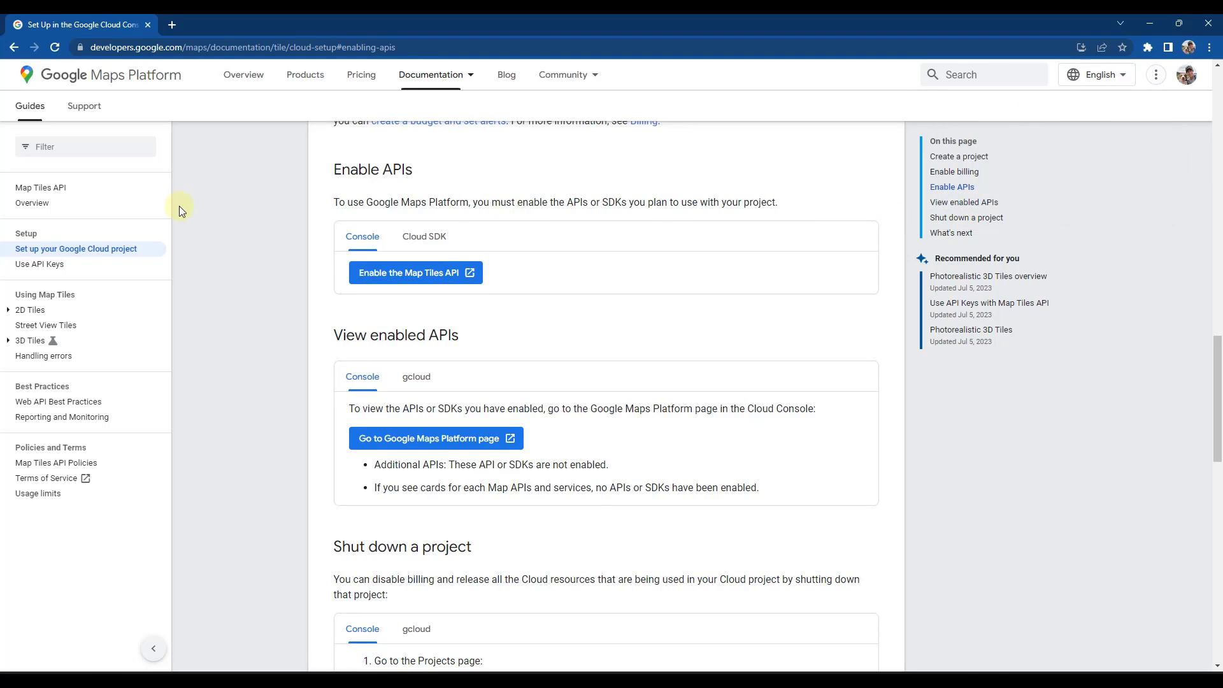
{"action": "left_click", "coordinate": [399, 284]}
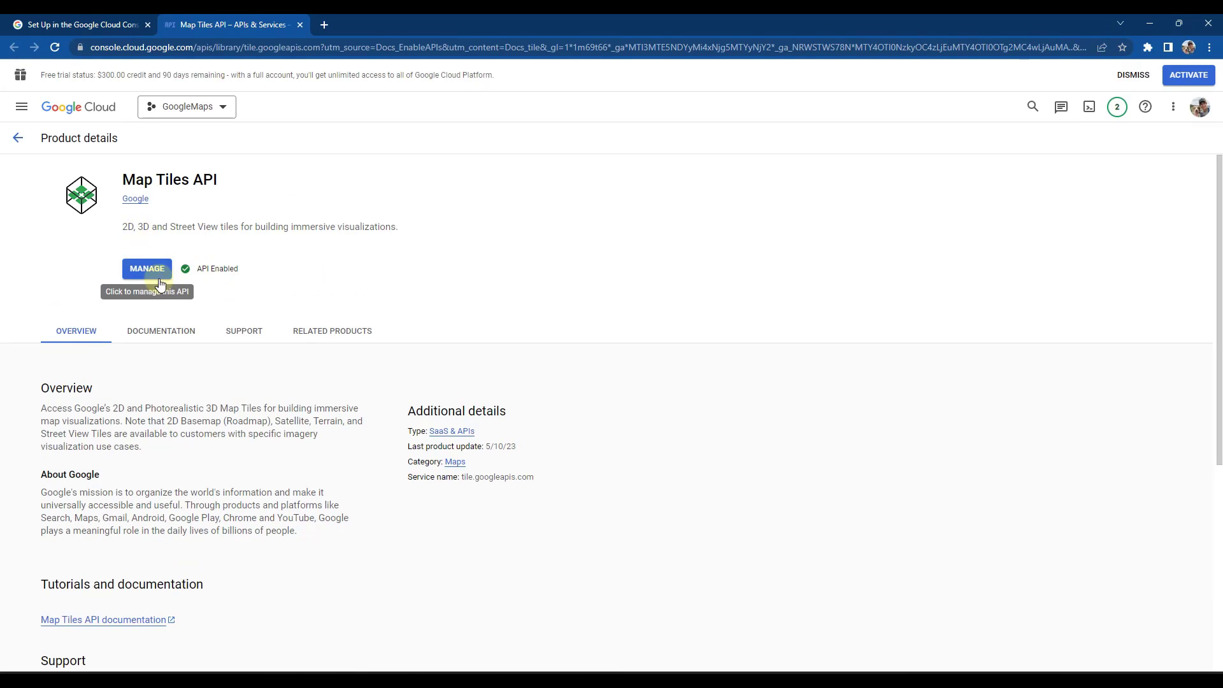
Go from the Map Tiles API's Manage page to Keys & Credentials showing the Maps API Key
{"action": "left_click", "coordinate": [146, 270]}
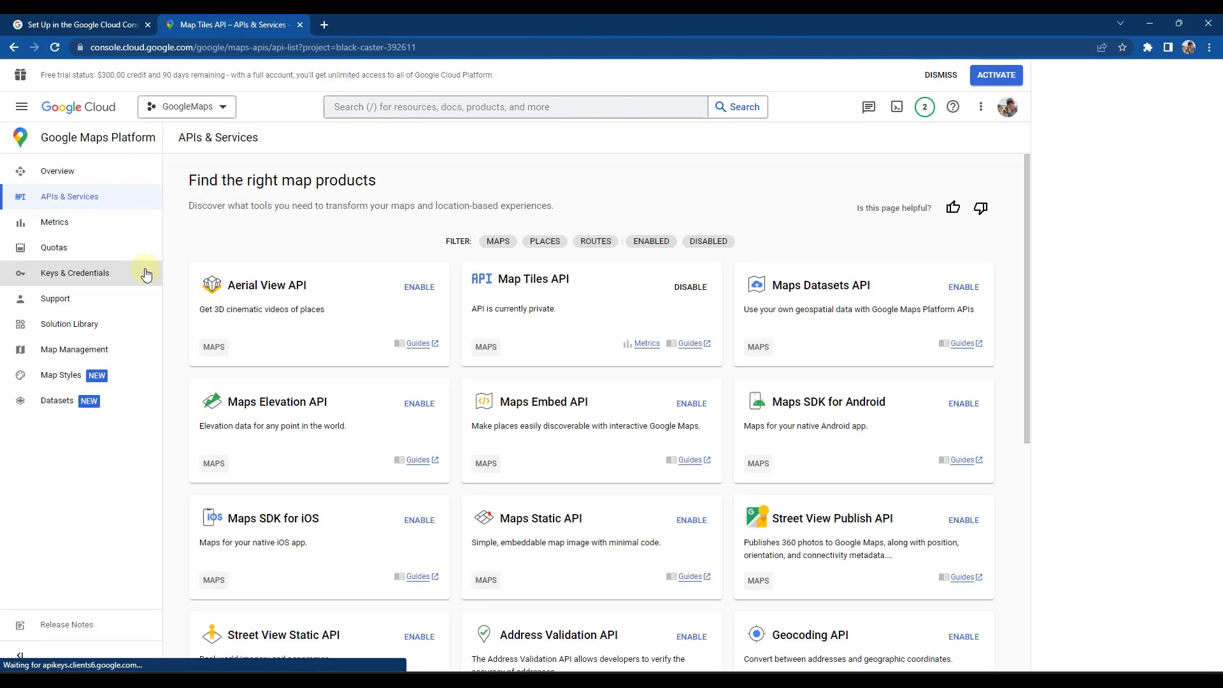
{"action": "left_click", "coordinate": [94, 276]}
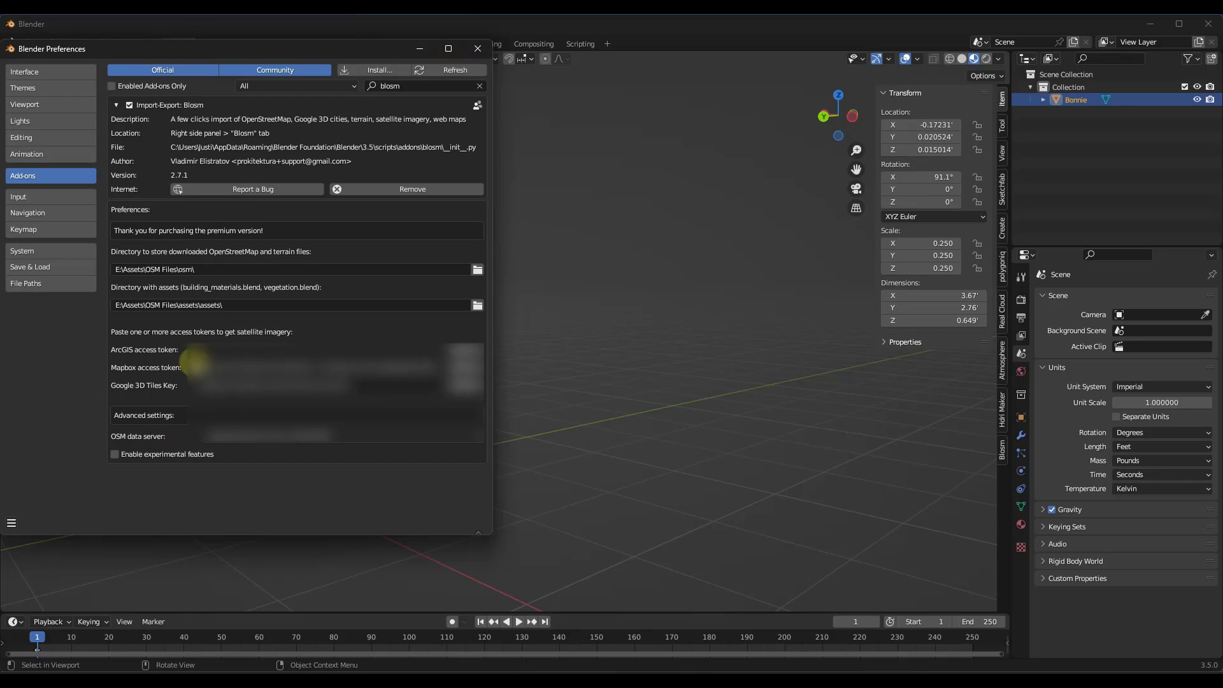
Save the Blender preferences with the Google 3D Tiles Key filled in
{"action": "left_click", "coordinate": [12, 526]}
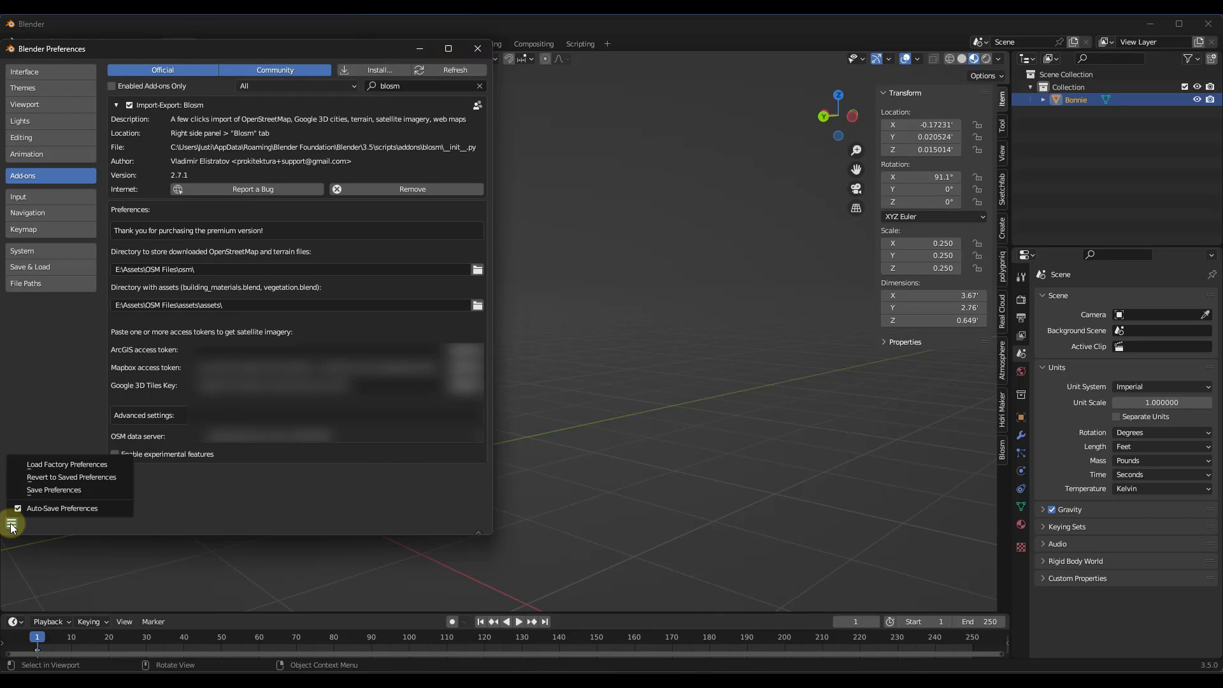
{"action": "left_click", "coordinate": [35, 490]}
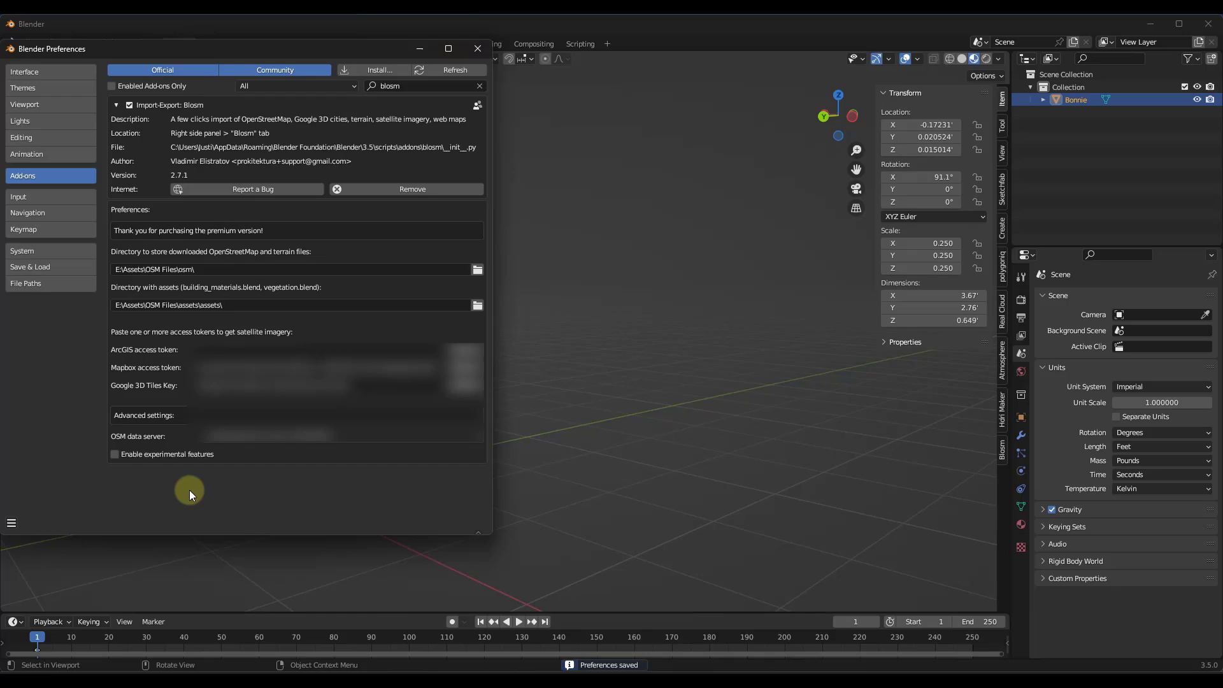
Close Preferences, deselect the dog and start Blosm's Extent selection from its sidebar panel
{"action": "left_click", "coordinate": [477, 50]}
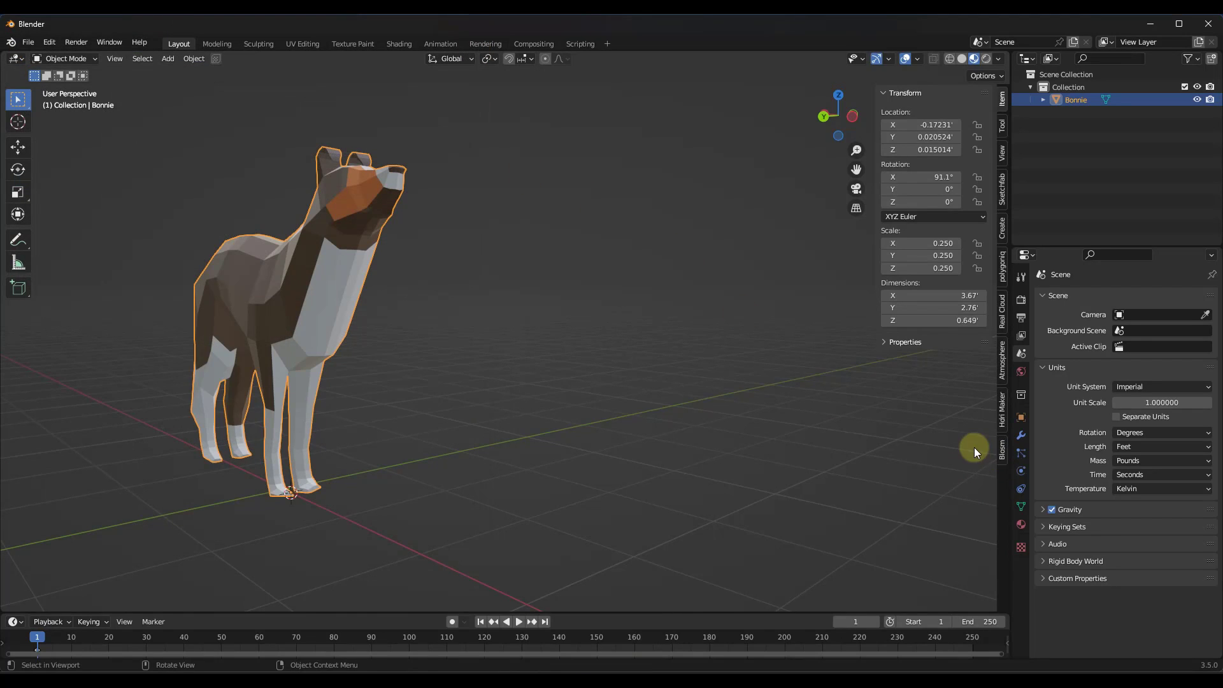
{"action": "left_click", "coordinate": [861, 415]}
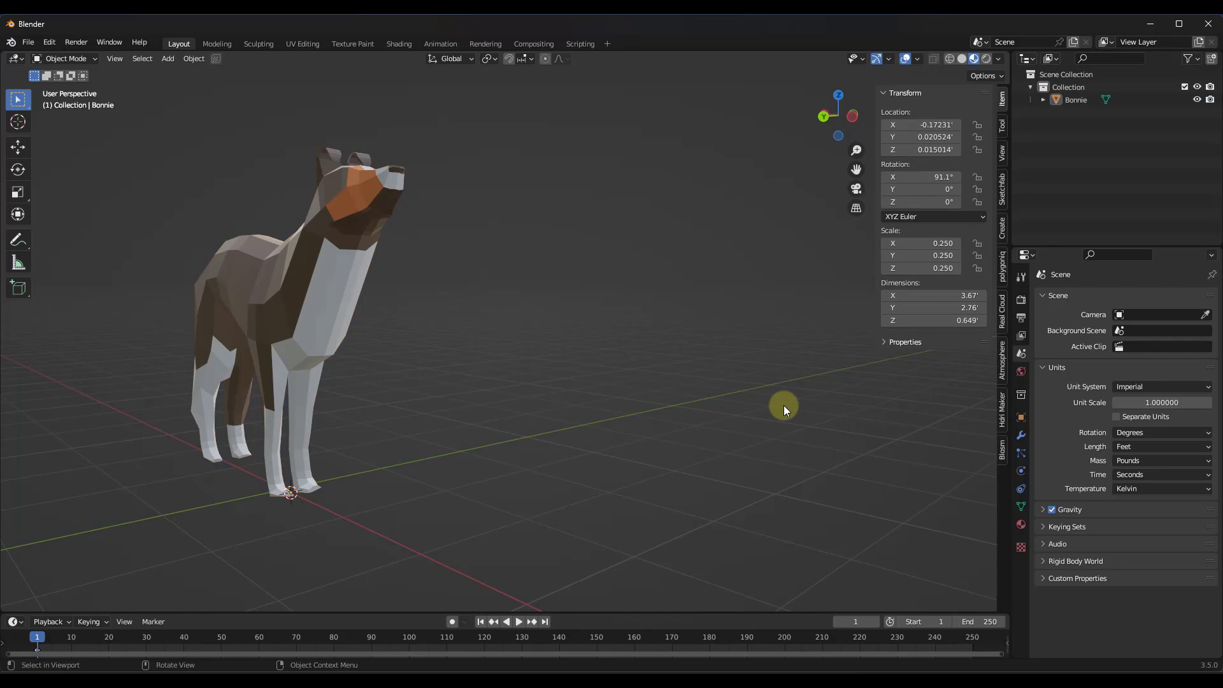
{"action": "key", "text": "n"}
{"action": "key", "text": "n"}
{"action": "left_click", "coordinate": [1003, 452]}
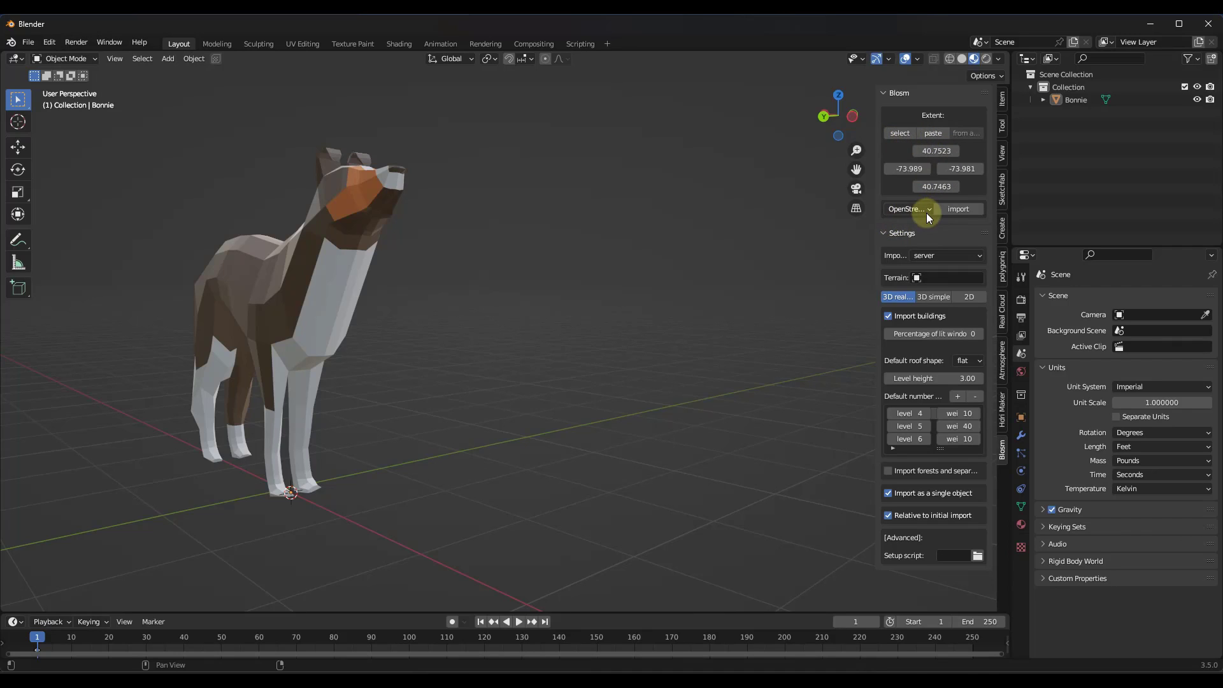
{"action": "left_click", "coordinate": [898, 135]}
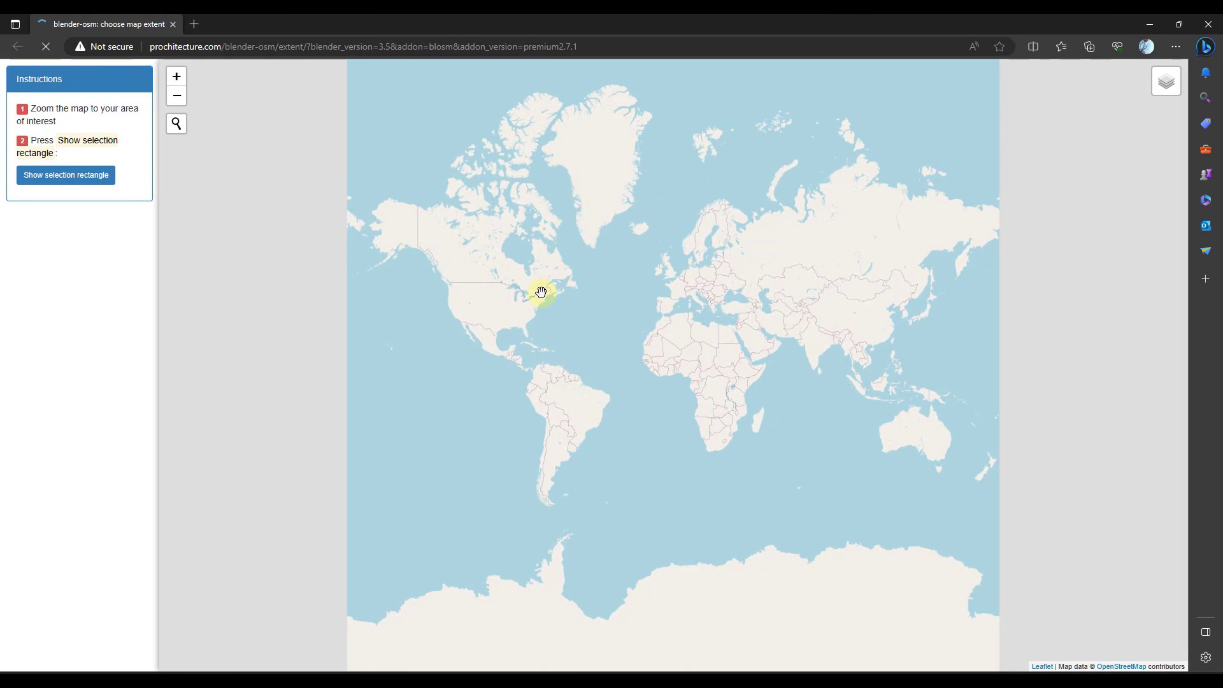
Zoom and pan the extent map in on central Denver
{"action": "scroll", "coordinate": [488, 304], "scroll_direction": "up", "scroll_amount": 4}
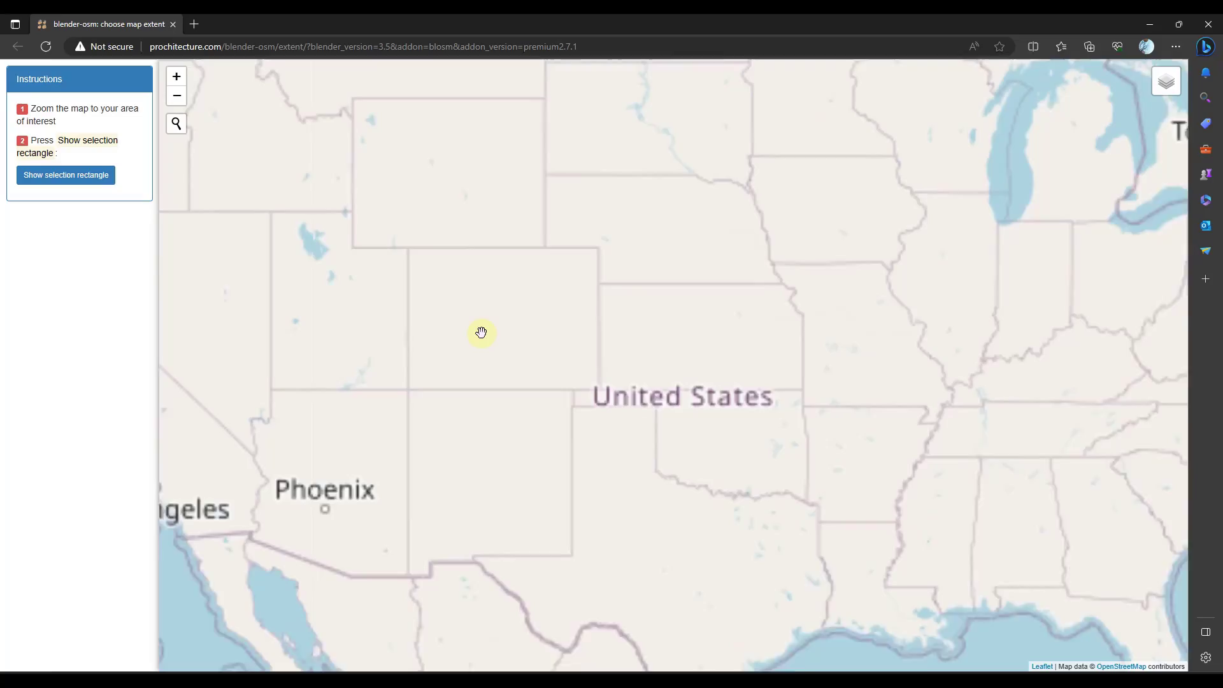
{"action": "scroll", "coordinate": [507, 306], "scroll_direction": "up", "scroll_amount": 3}
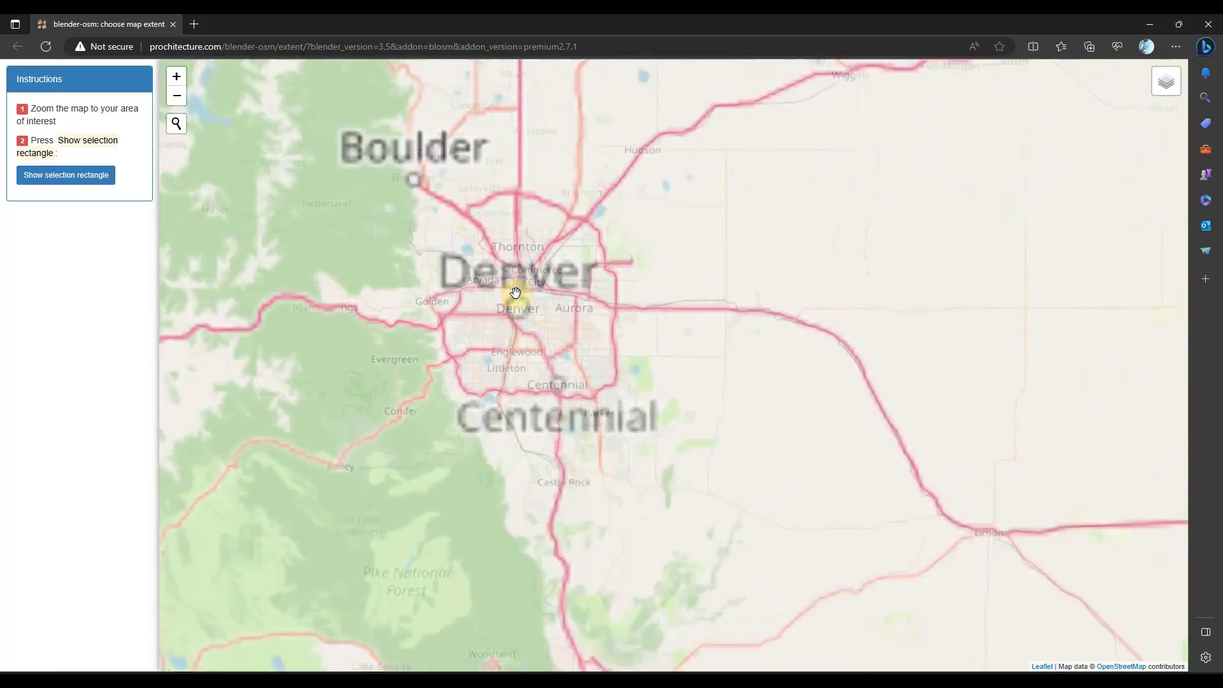
{"action": "scroll", "coordinate": [516, 292], "scroll_direction": "up", "scroll_amount": 4}
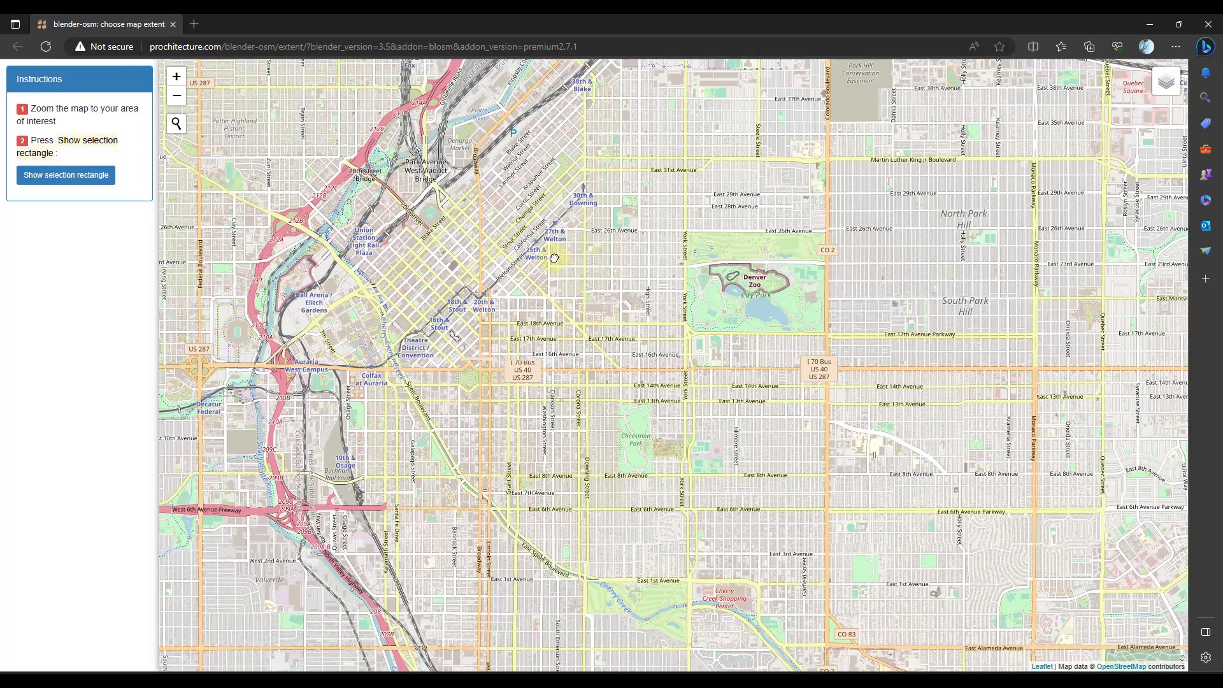
{"action": "left_click_drag", "start_coordinate": [559, 259], "coordinate": [578, 238]}
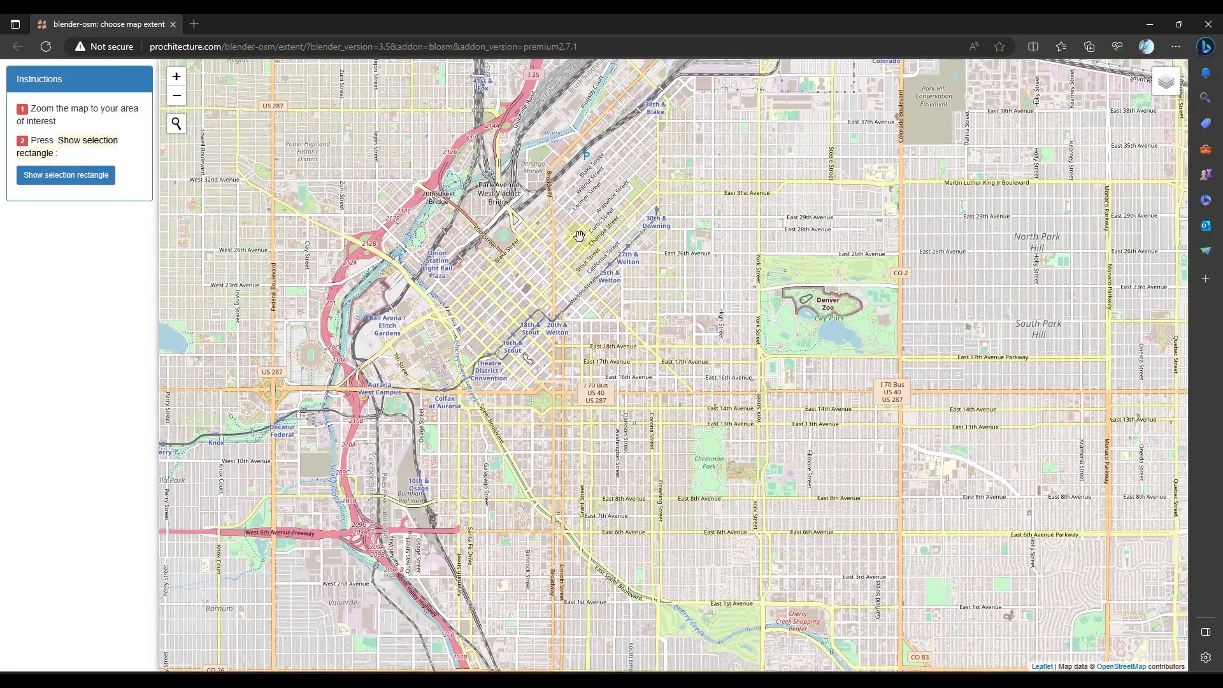
{"action": "scroll", "coordinate": [576, 228], "scroll_direction": "up", "scroll_amount": 3}
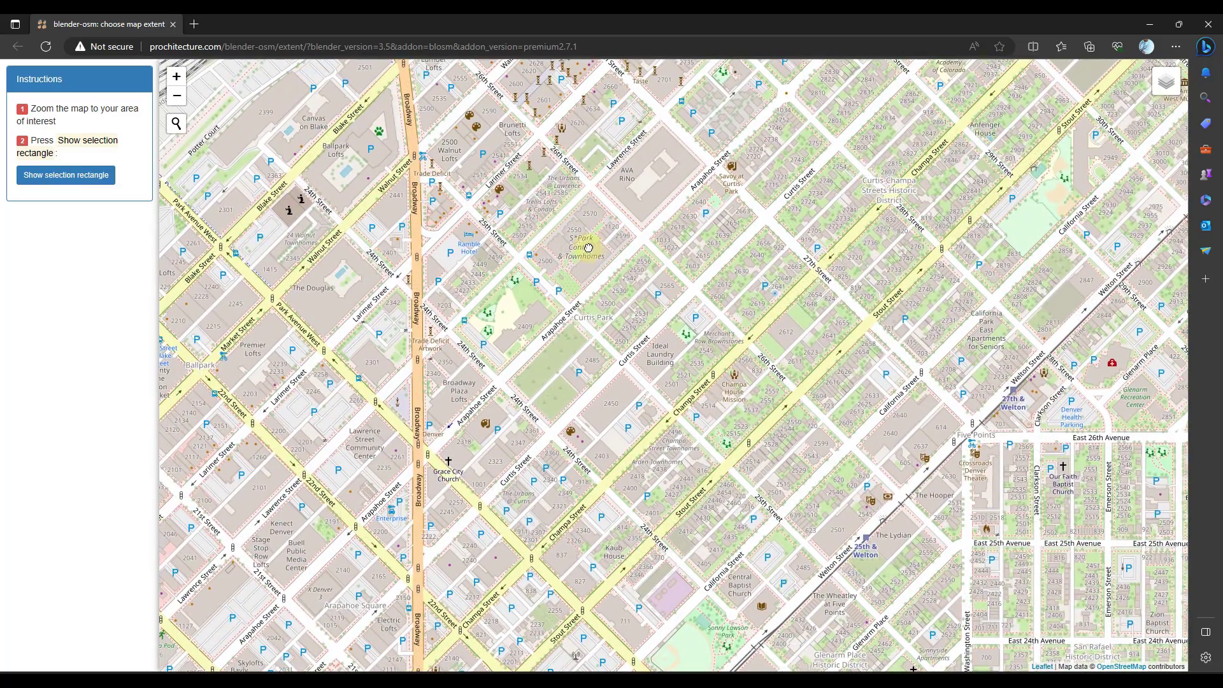
Resize the selection to a 0.6 x 0.3 km area, copy its coordinates and return to Blender
{"action": "left_click", "coordinate": [89, 176]}
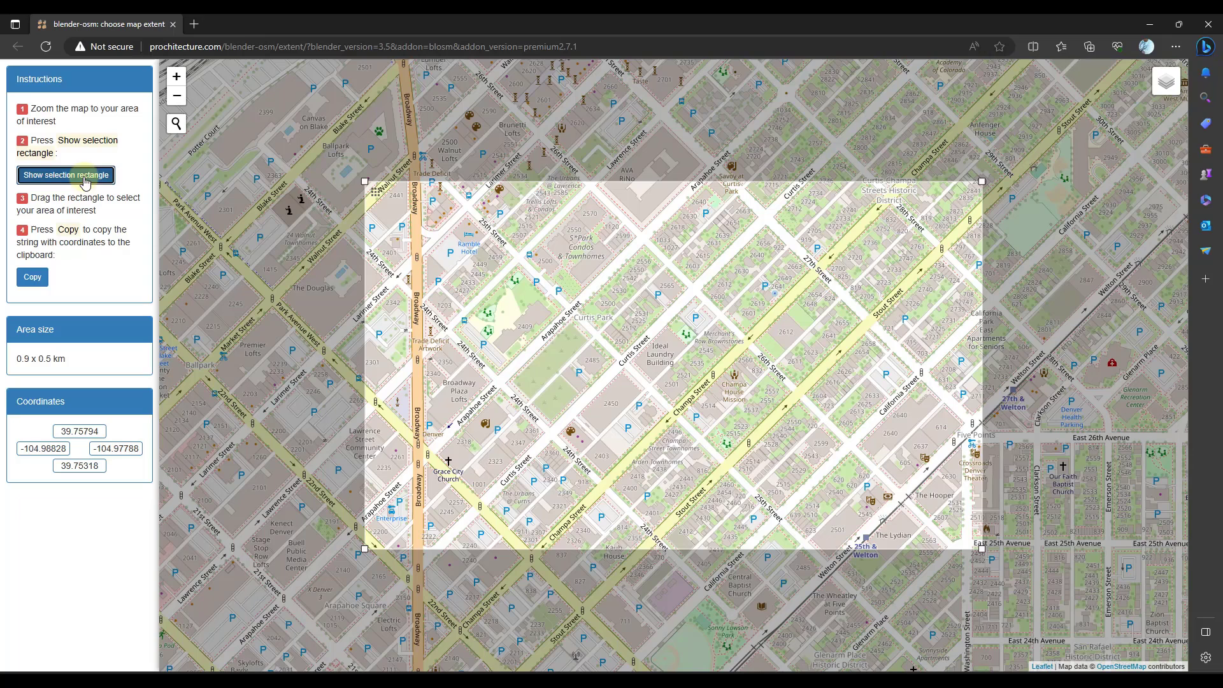
{"action": "left_click_drag", "start_coordinate": [364, 548], "coordinate": [453, 539]}
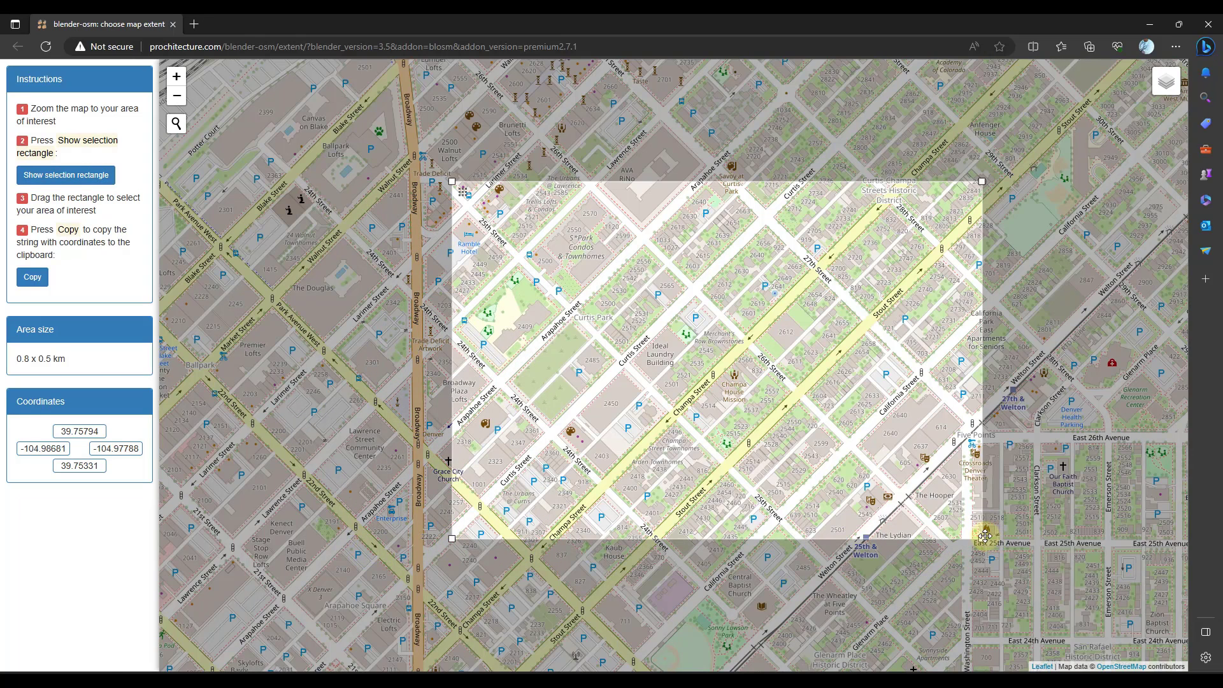
{"action": "left_click_drag", "start_coordinate": [984, 538], "coordinate": [889, 416]}
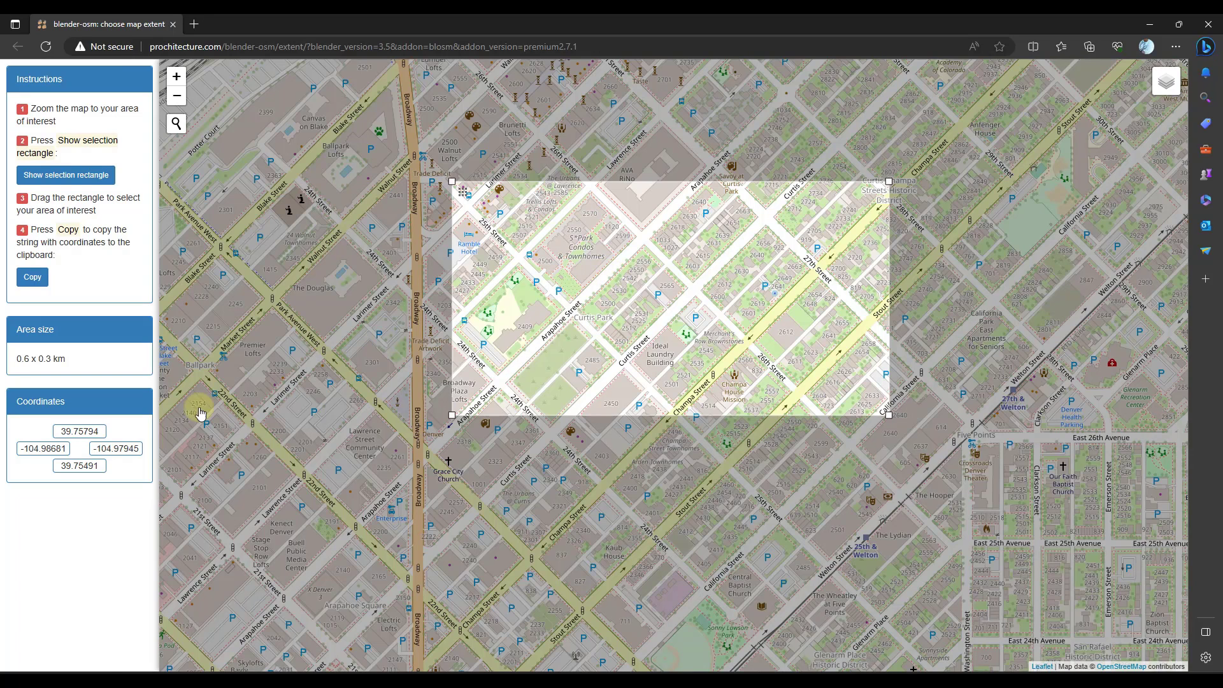
{"action": "left_click", "coordinate": [32, 277]}
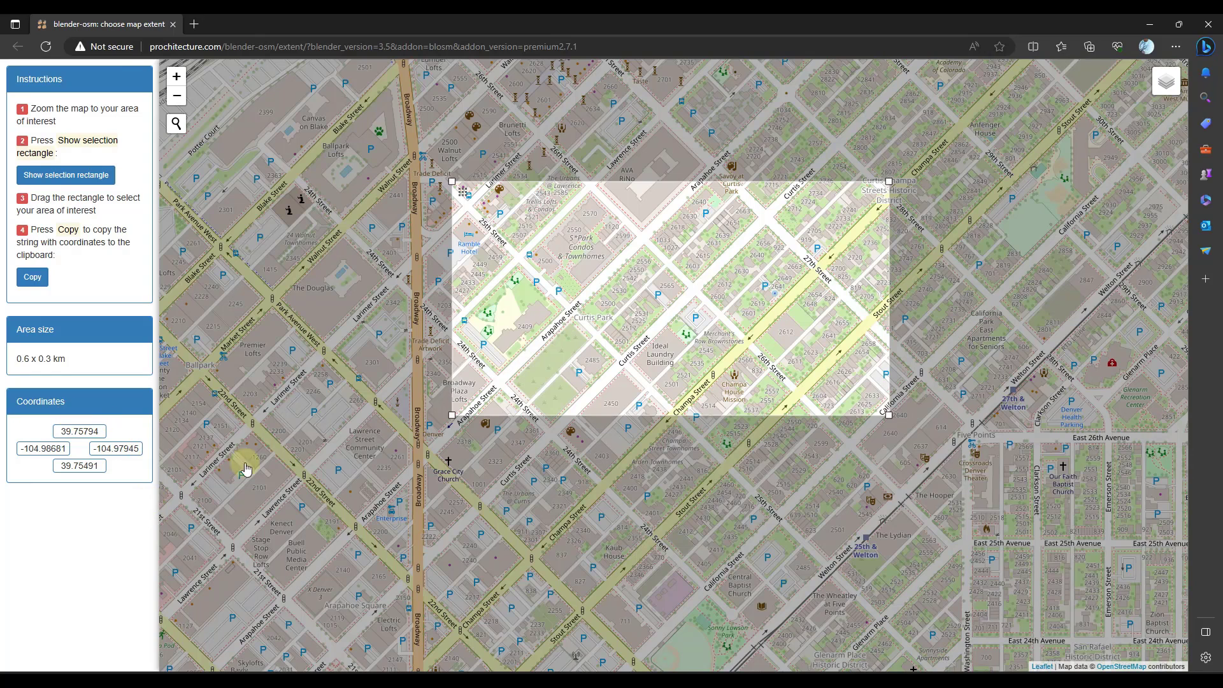
{"action": "key", "text": "alt+Tab"}
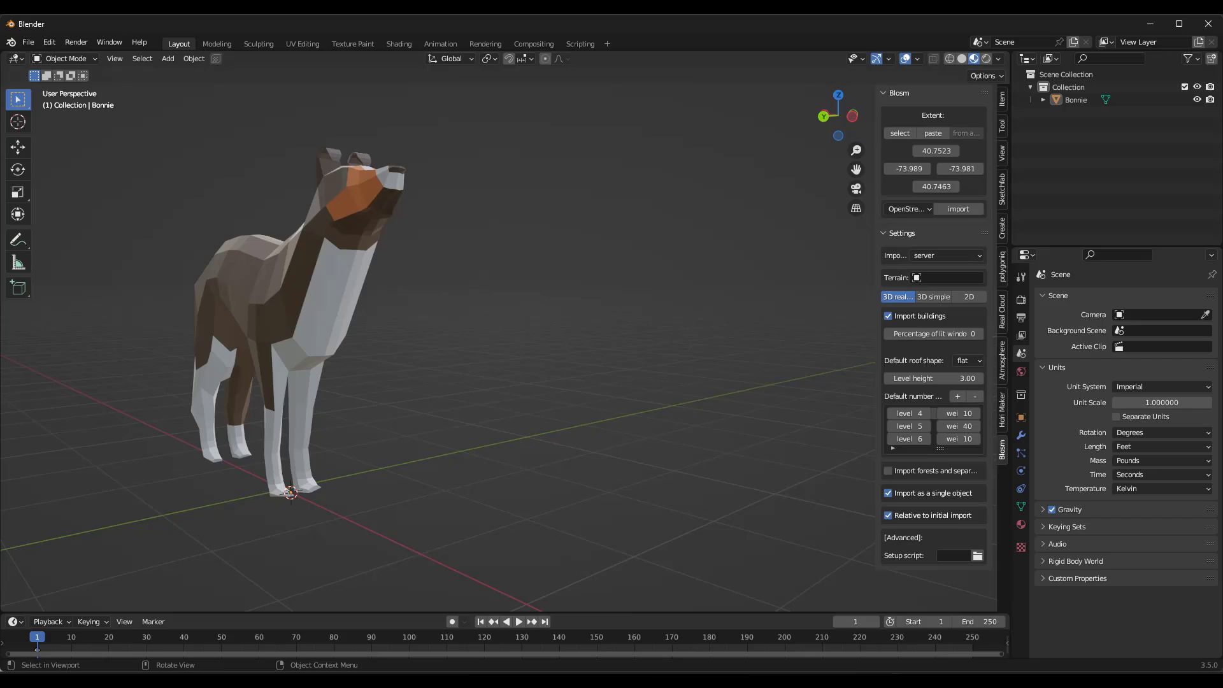
Paste the copied Denver coordinates into the Blosm extent and set the source to image overlay
{"action": "left_click", "coordinate": [933, 133]}
{"action": "left_click_drag", "start_coordinate": [876, 204], "coordinate": [784, 199]}
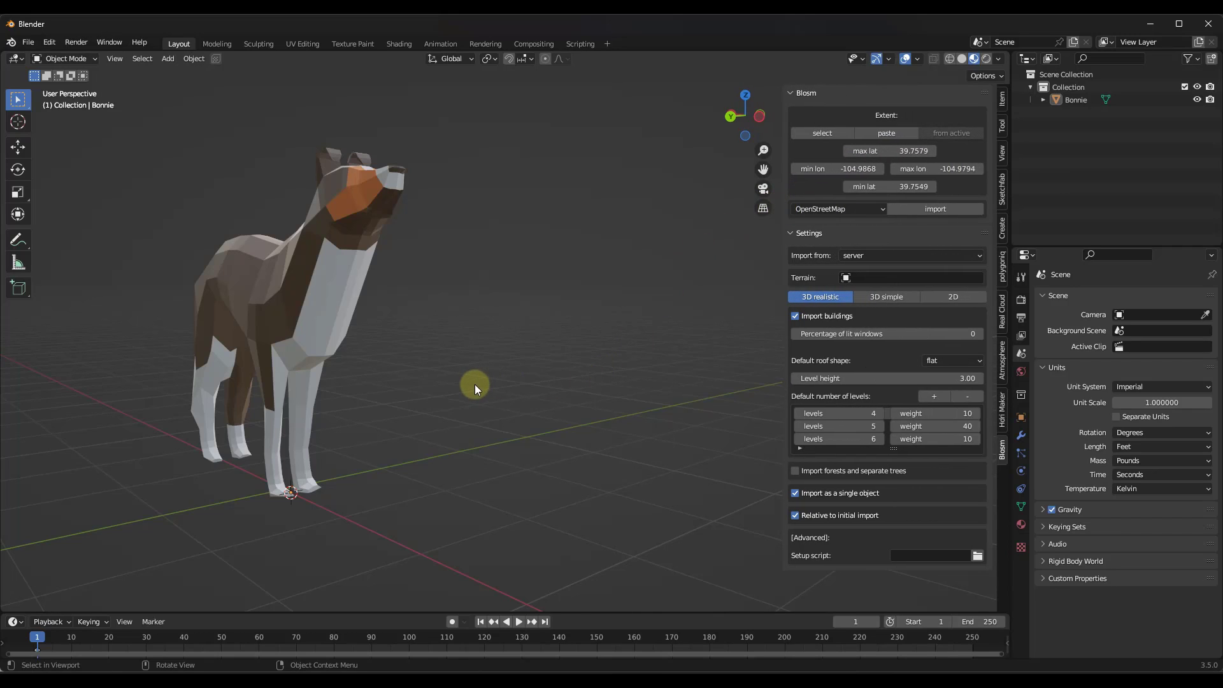
{"action": "left_click", "coordinate": [815, 210]}
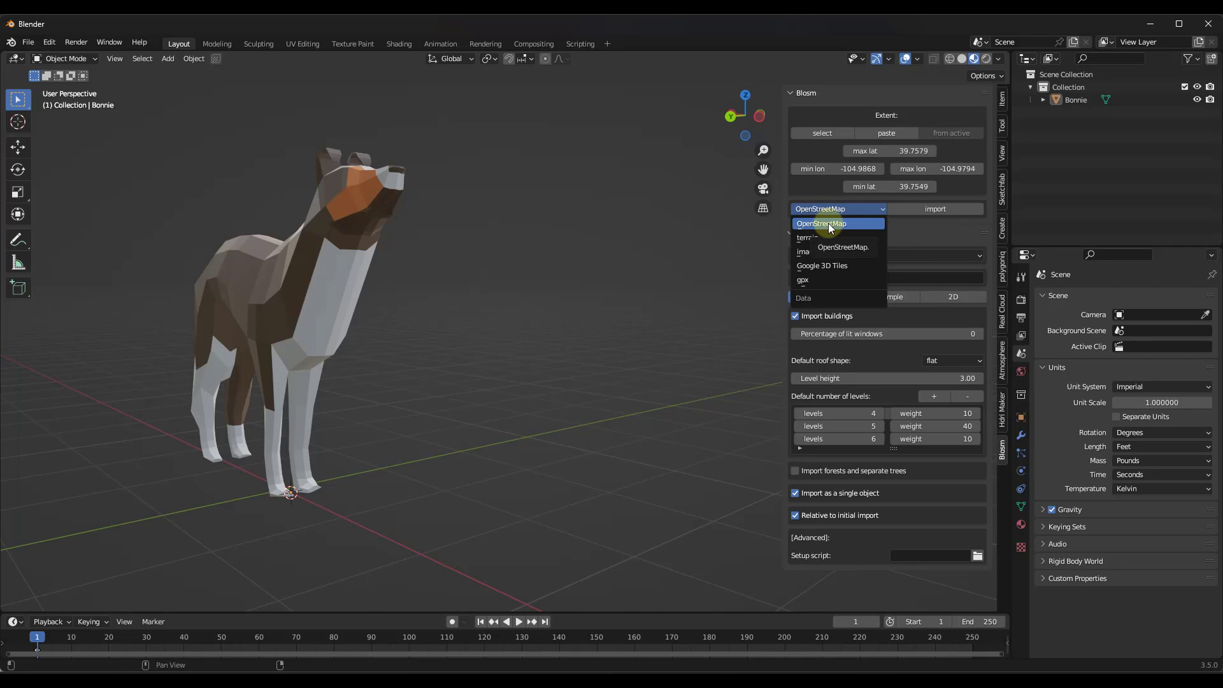
{"action": "left_click", "coordinate": [828, 225]}
{"action": "left_click", "coordinate": [826, 209]}
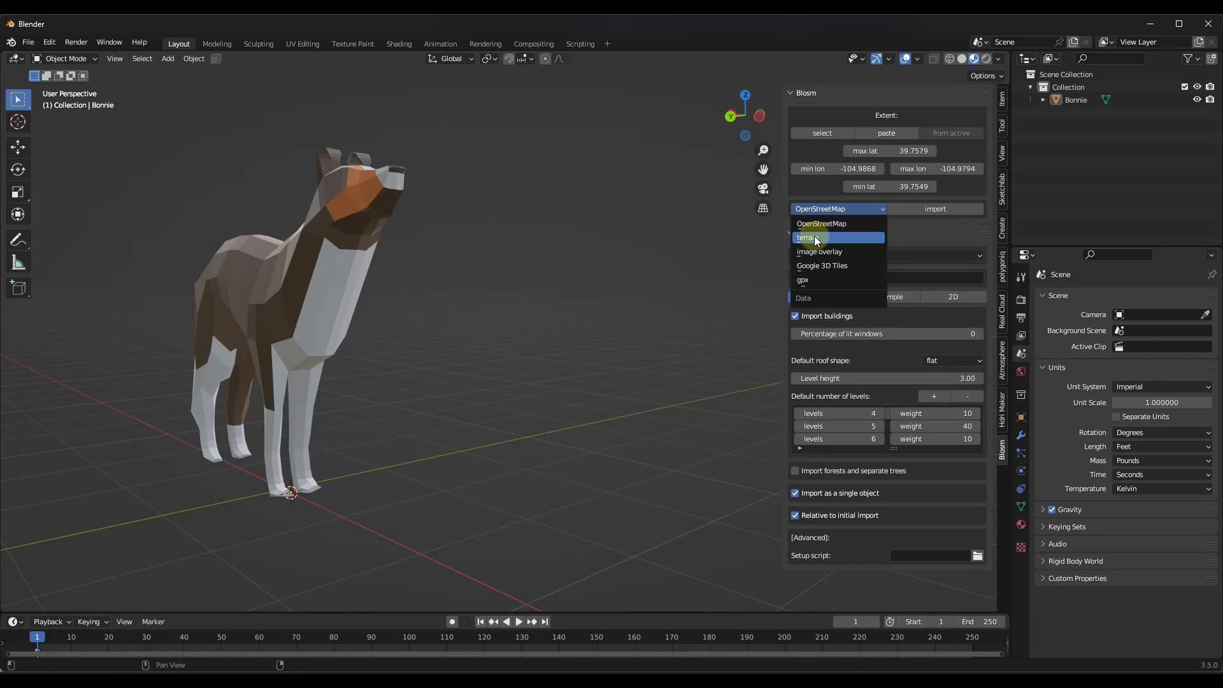
{"action": "left_click", "coordinate": [826, 250]}
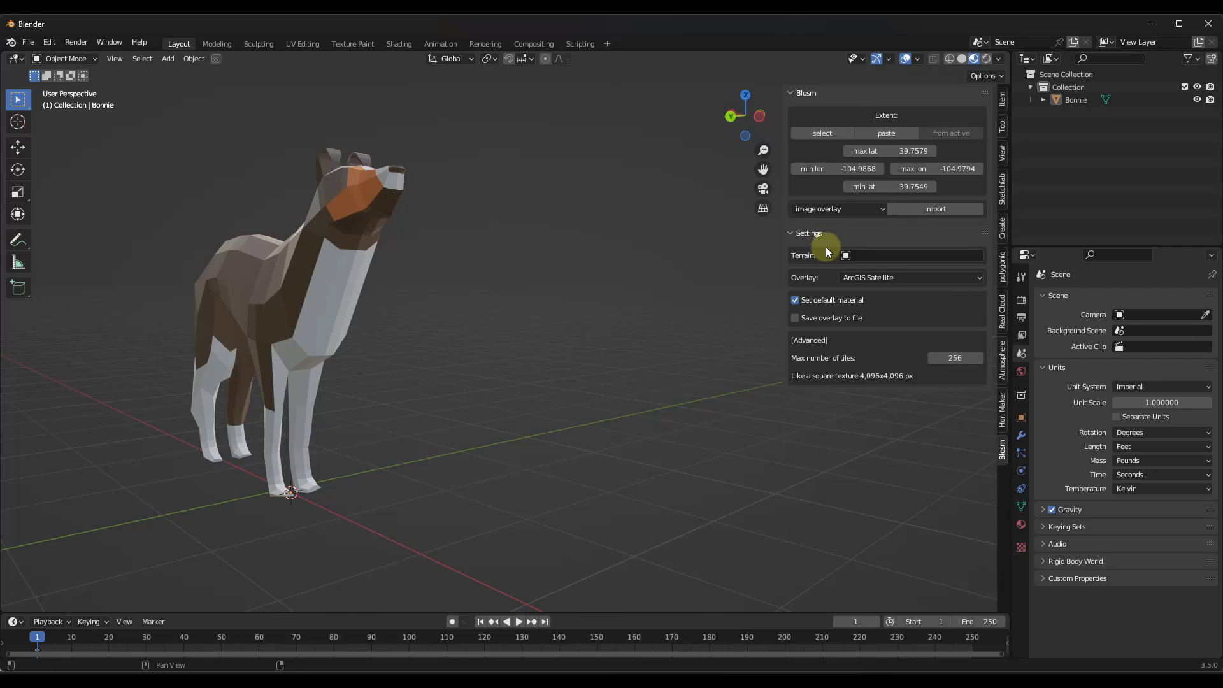
Set the overlay imagery provider to Mapbox Satellite
{"action": "left_click", "coordinate": [854, 277]}
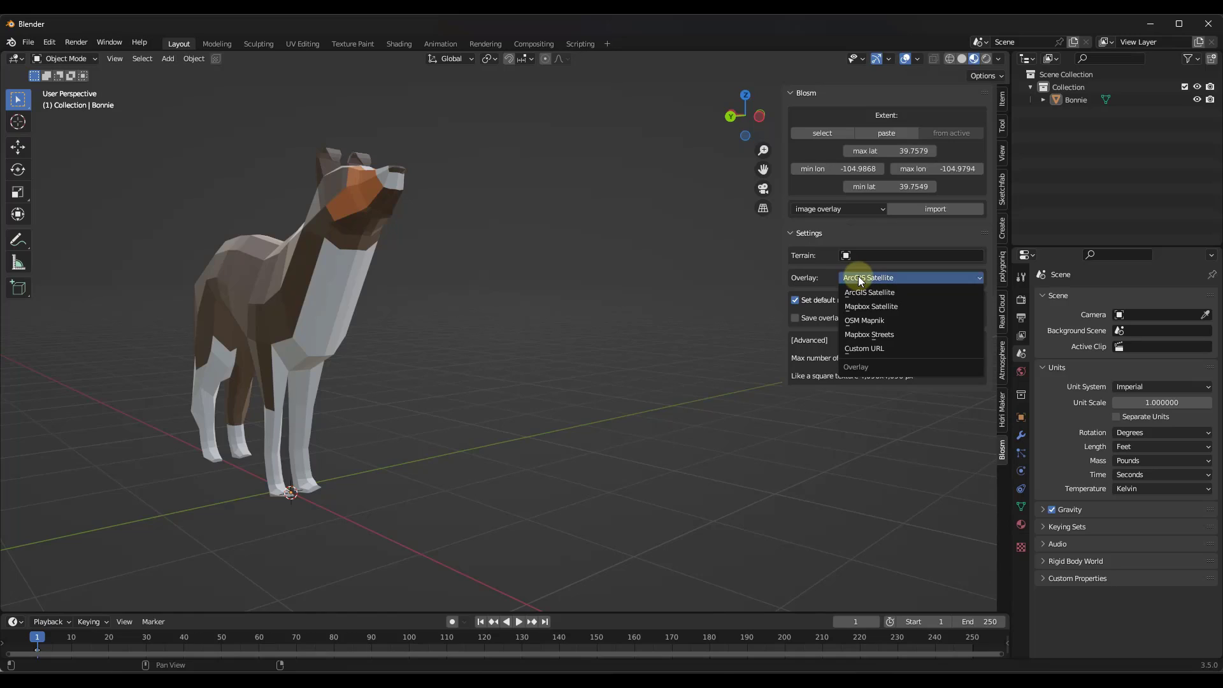
{"action": "left_click", "coordinate": [868, 307]}
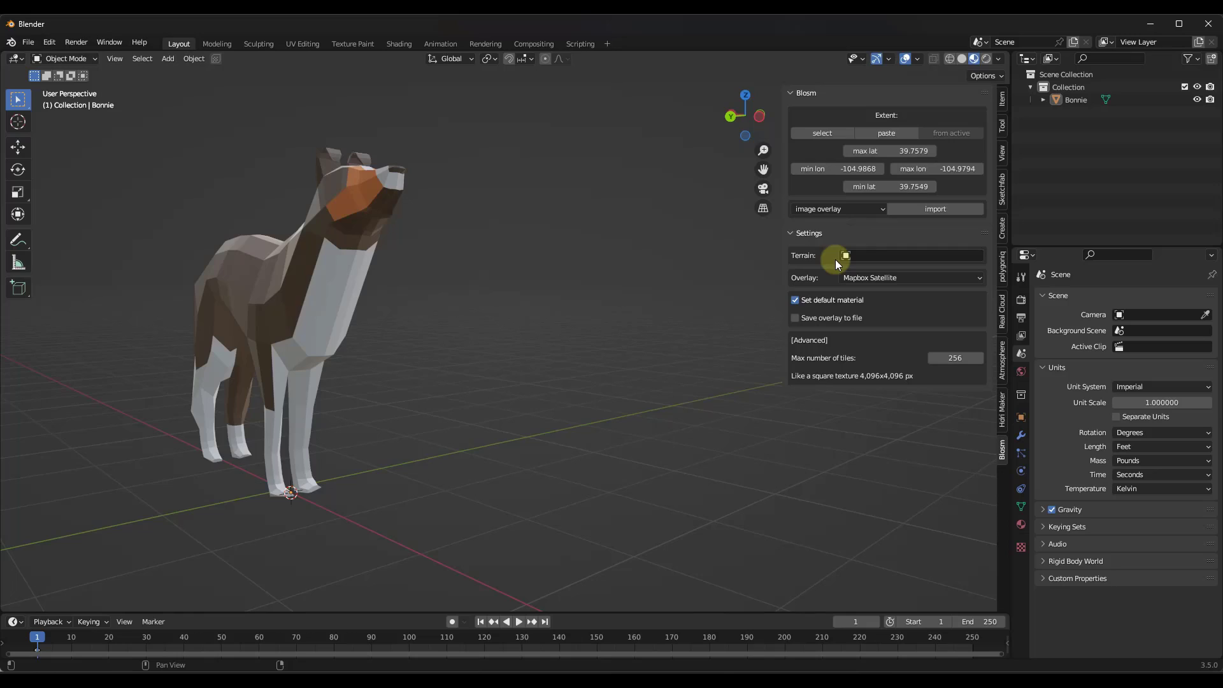
{"action": "left_click", "coordinate": [813, 210]}
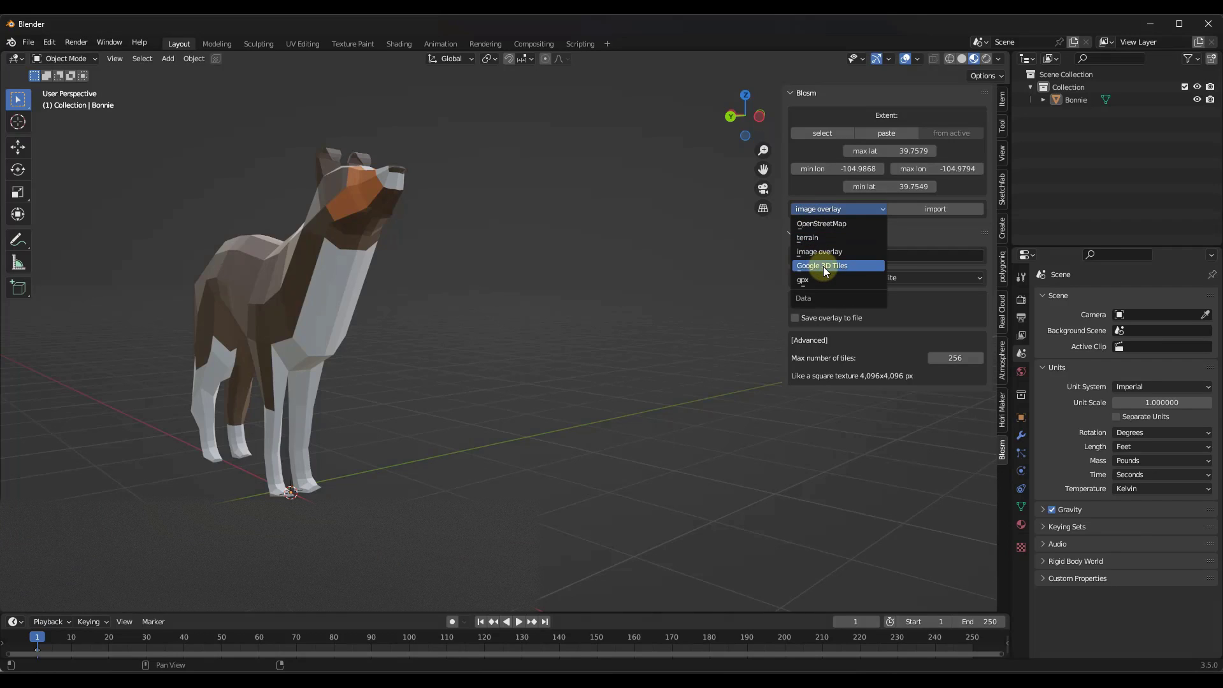
{"action": "left_click", "coordinate": [911, 229]}
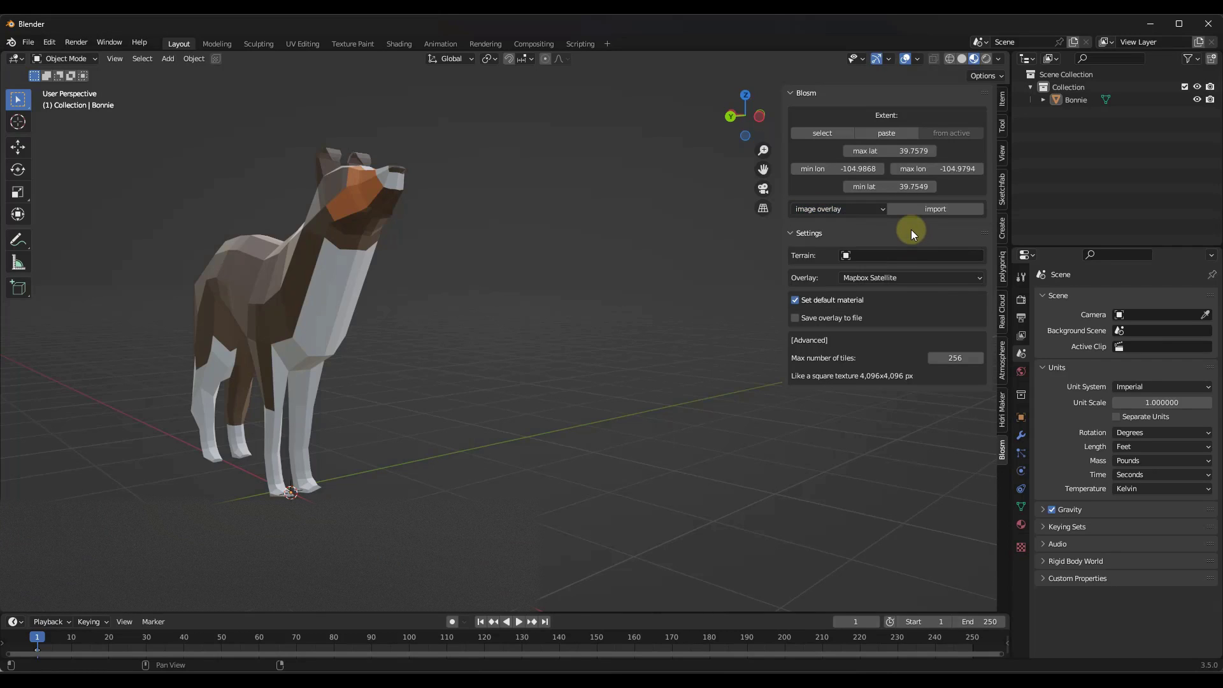
Import the Mapbox Satellite overlay for the Denver extent and orbit over the textured plane
{"action": "left_click", "coordinate": [915, 208]}
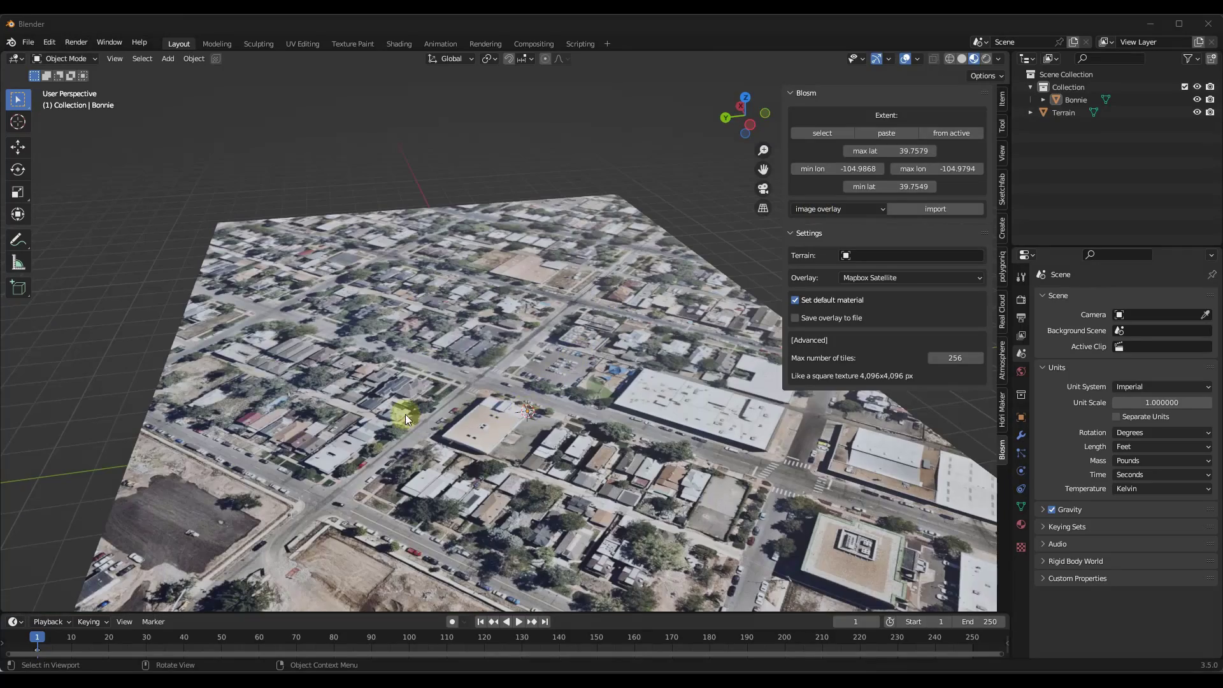
{"action": "middle_click_drag", "start_coordinate": [405, 414], "coordinate": [471, 399]}
{"action": "middle_click_drag", "start_coordinate": [571, 310], "coordinate": [513, 320]}
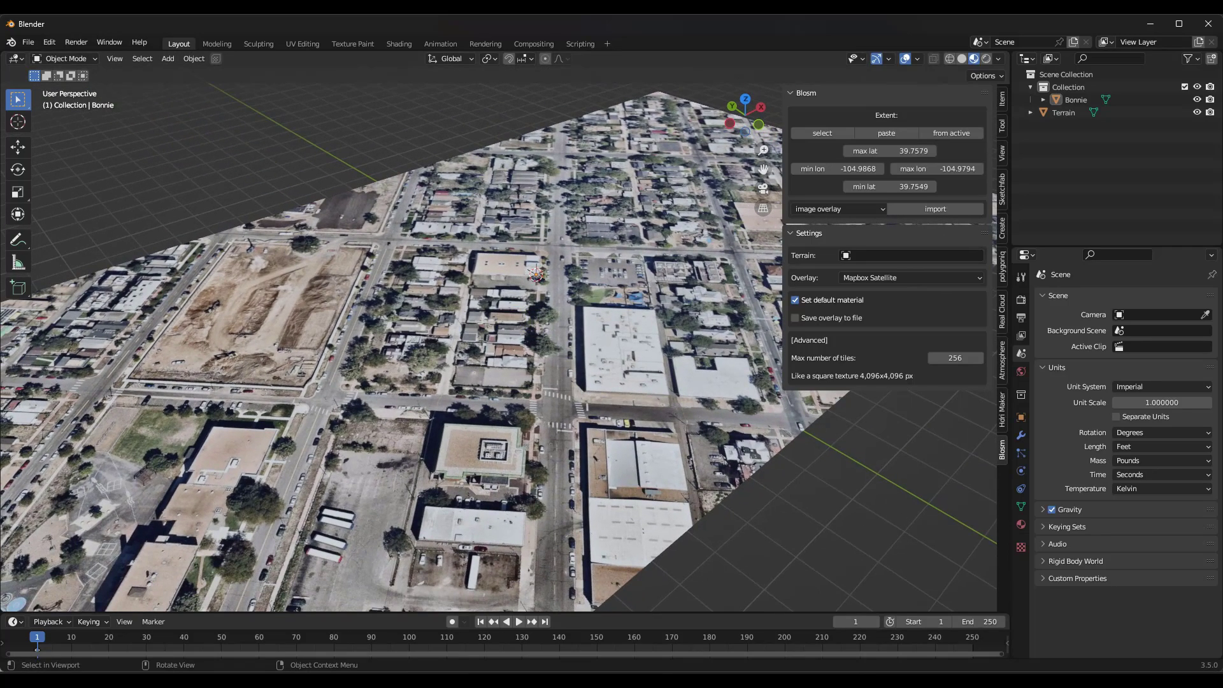
Import flat 2D OpenStreetMap features for the extent and orbit over the city map
{"action": "left_click", "coordinate": [847, 210]}
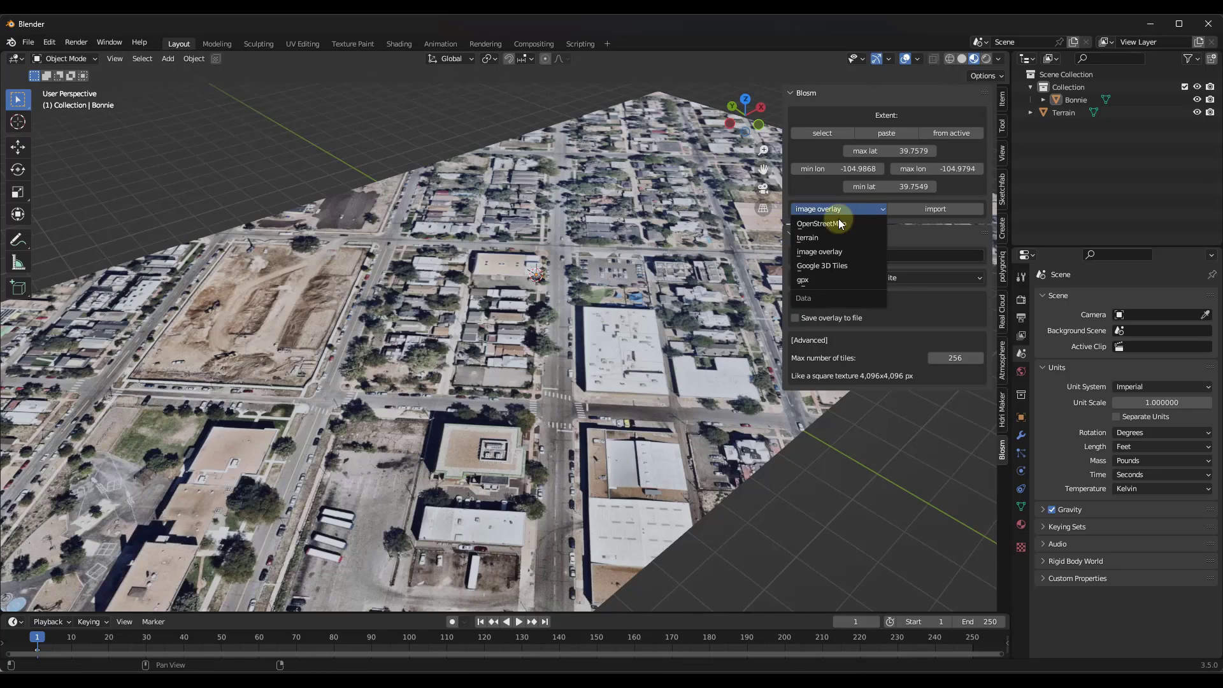
{"action": "left_click", "coordinate": [835, 220]}
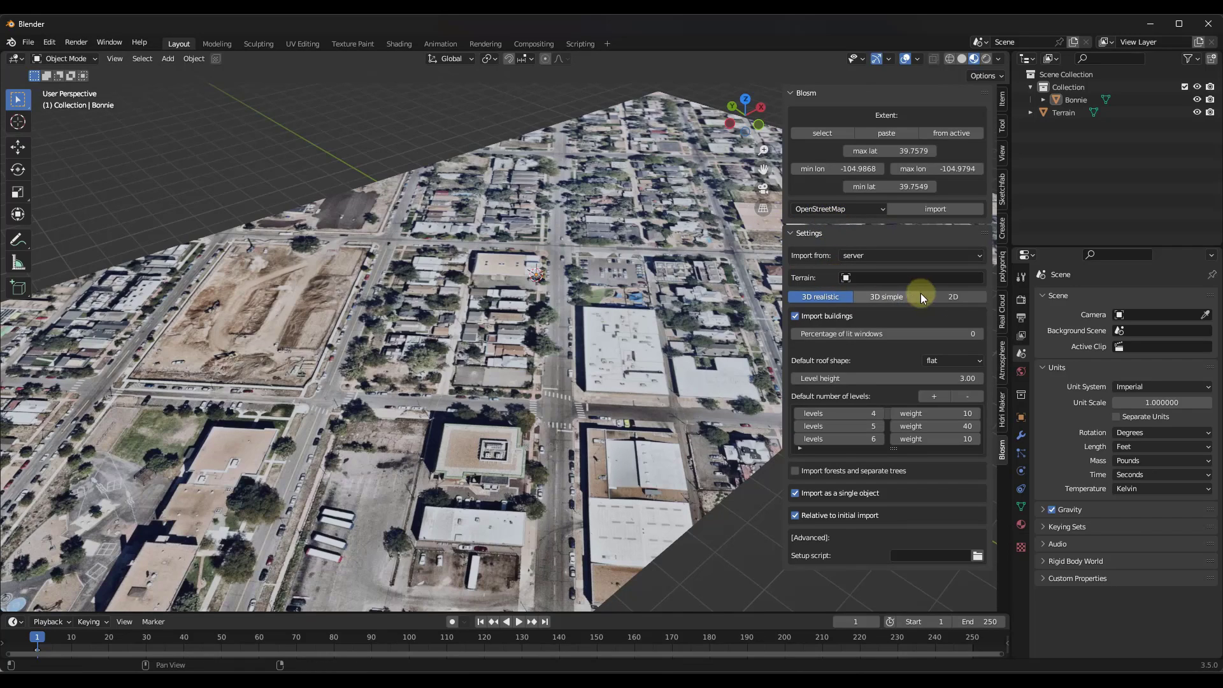
{"action": "left_click", "coordinate": [947, 298]}
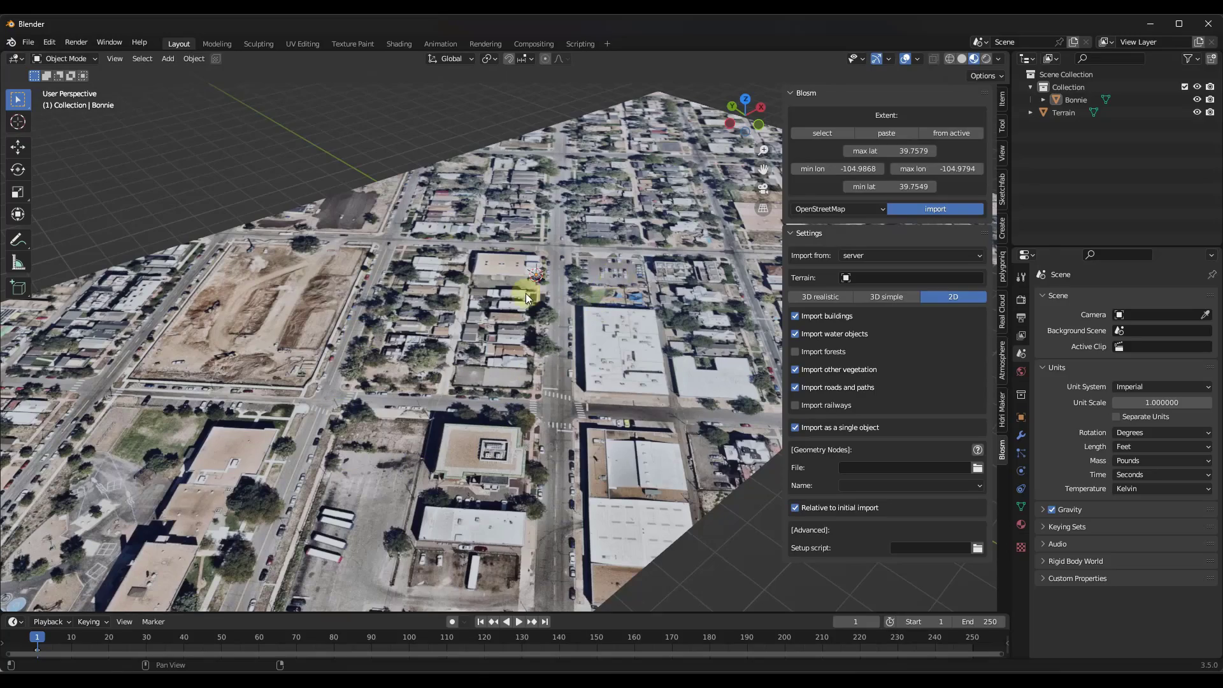
{"action": "middle_click_drag", "start_coordinate": [499, 328], "coordinate": [316, 347]}
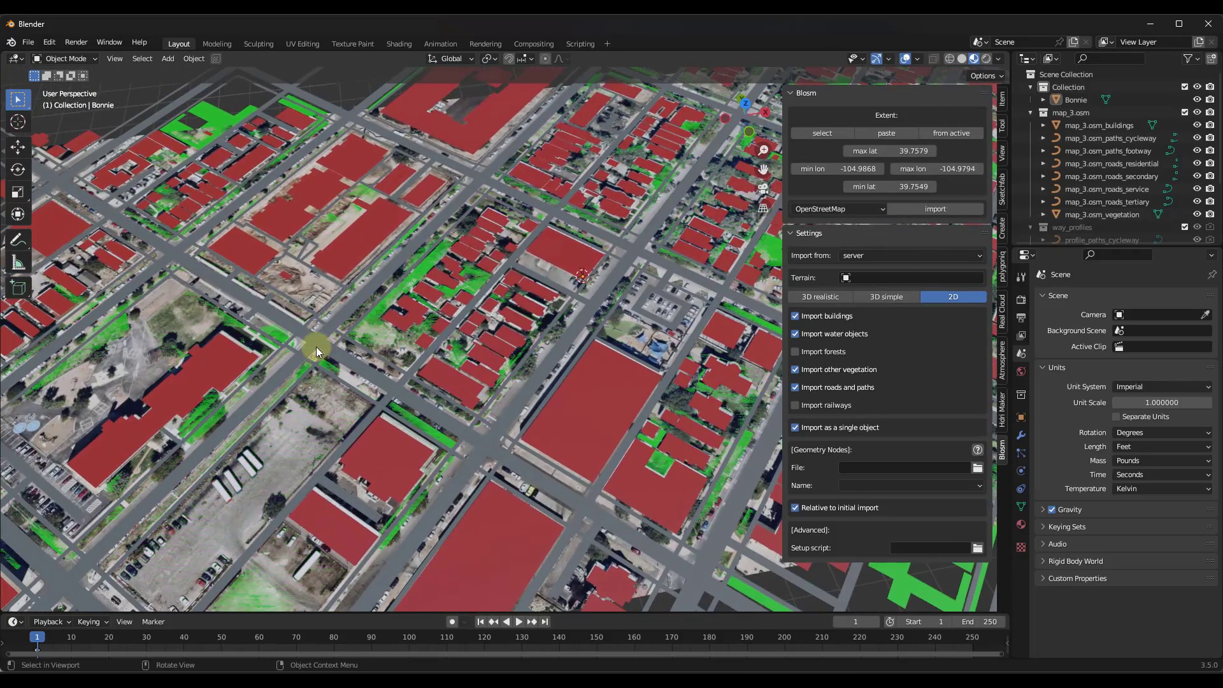
Select the buildings, extrude all footprints about 41.78', then undo the extrusion
{"action": "left_click", "coordinate": [316, 344]}
{"action": "left_click", "coordinate": [392, 186]}
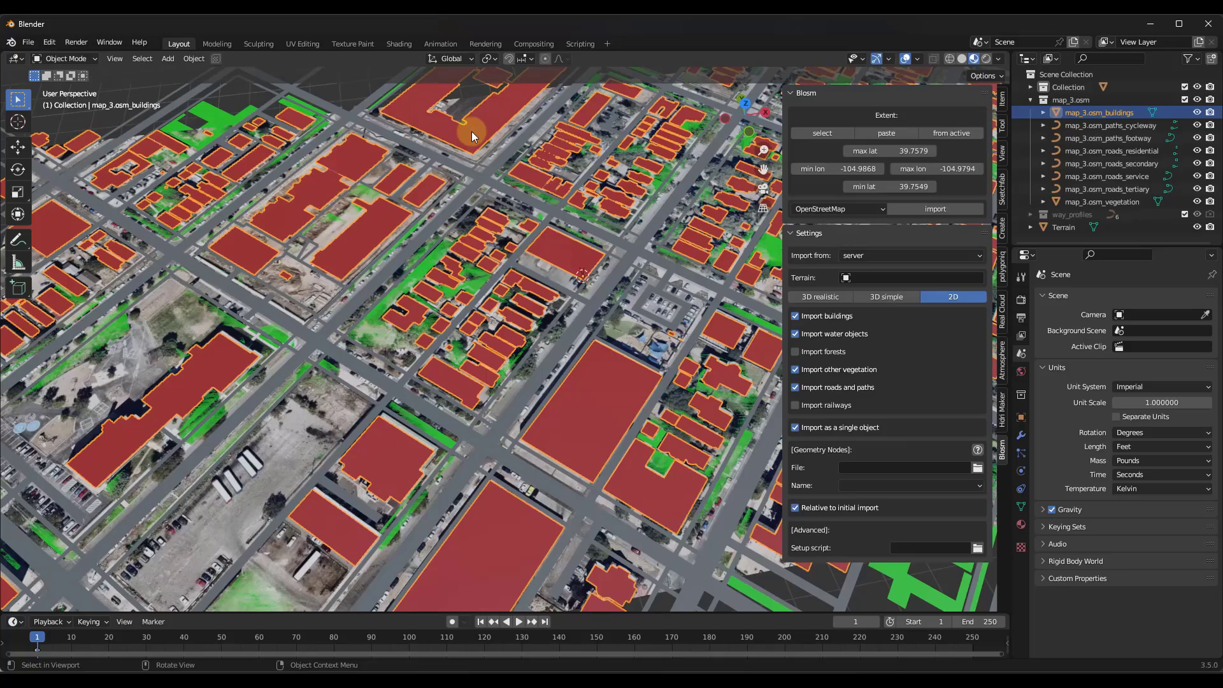
{"action": "middle_click_drag", "start_coordinate": [468, 244], "coordinate": [494, 312]}
{"action": "key", "text": "Tab"}
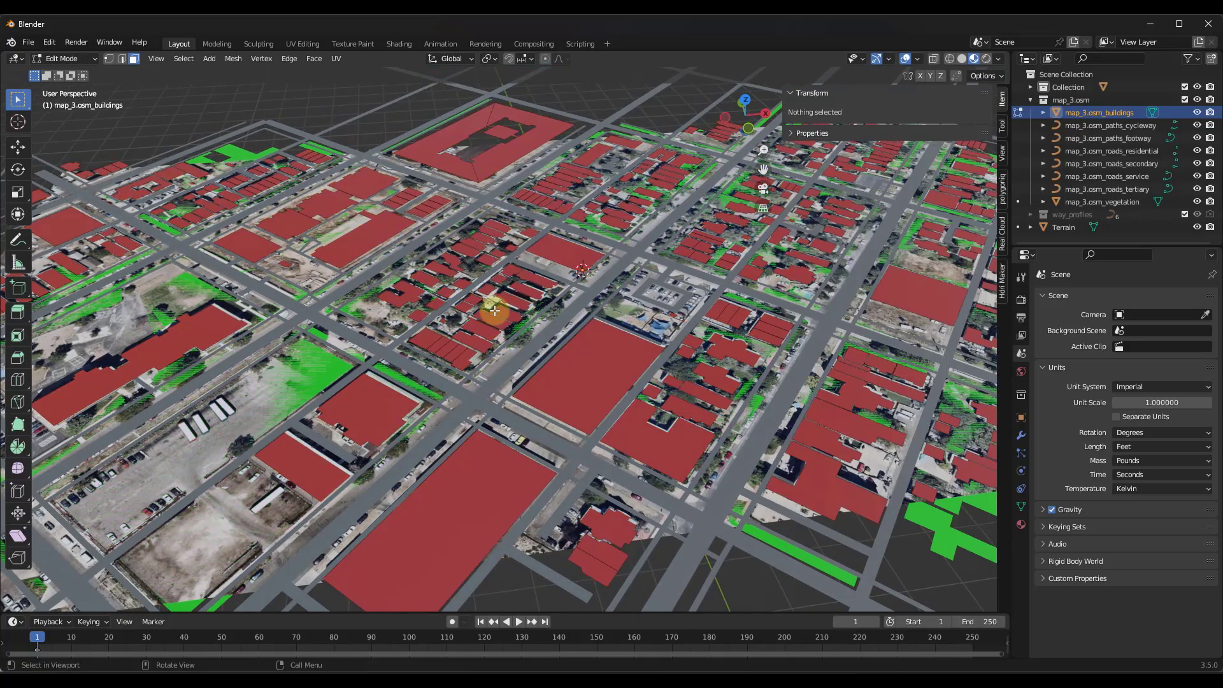
{"action": "key", "text": "a"}
{"action": "key", "text": "e"}
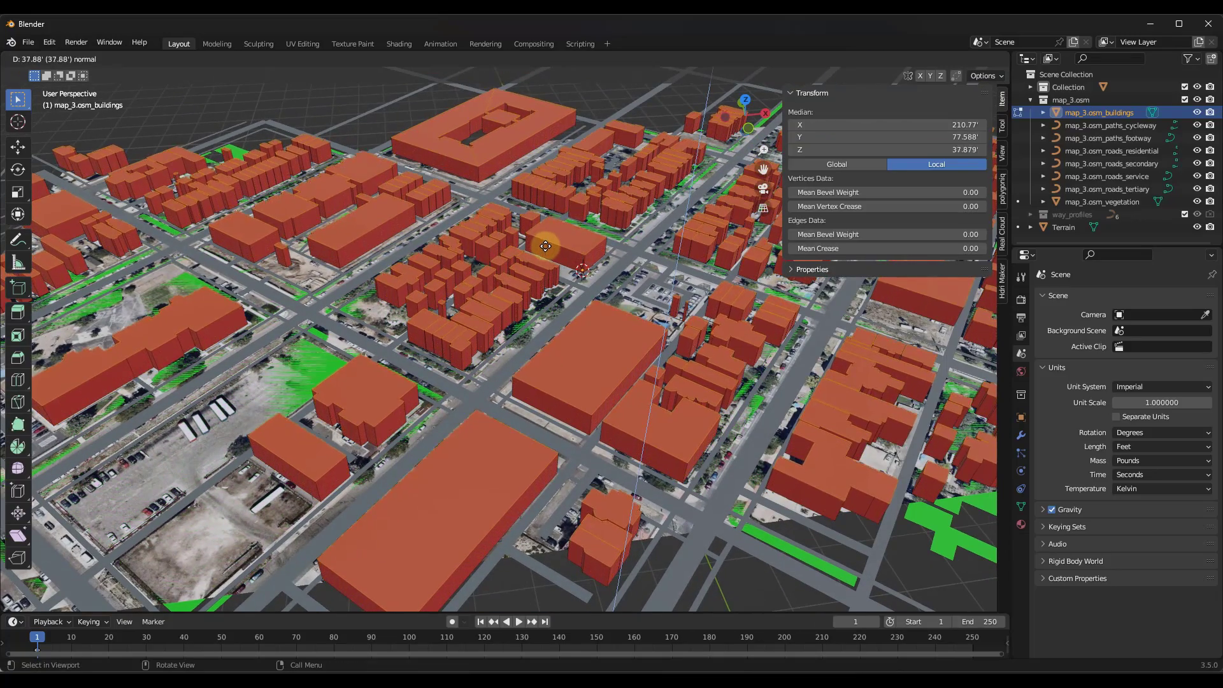
{"action": "left_click", "coordinate": [546, 245]}
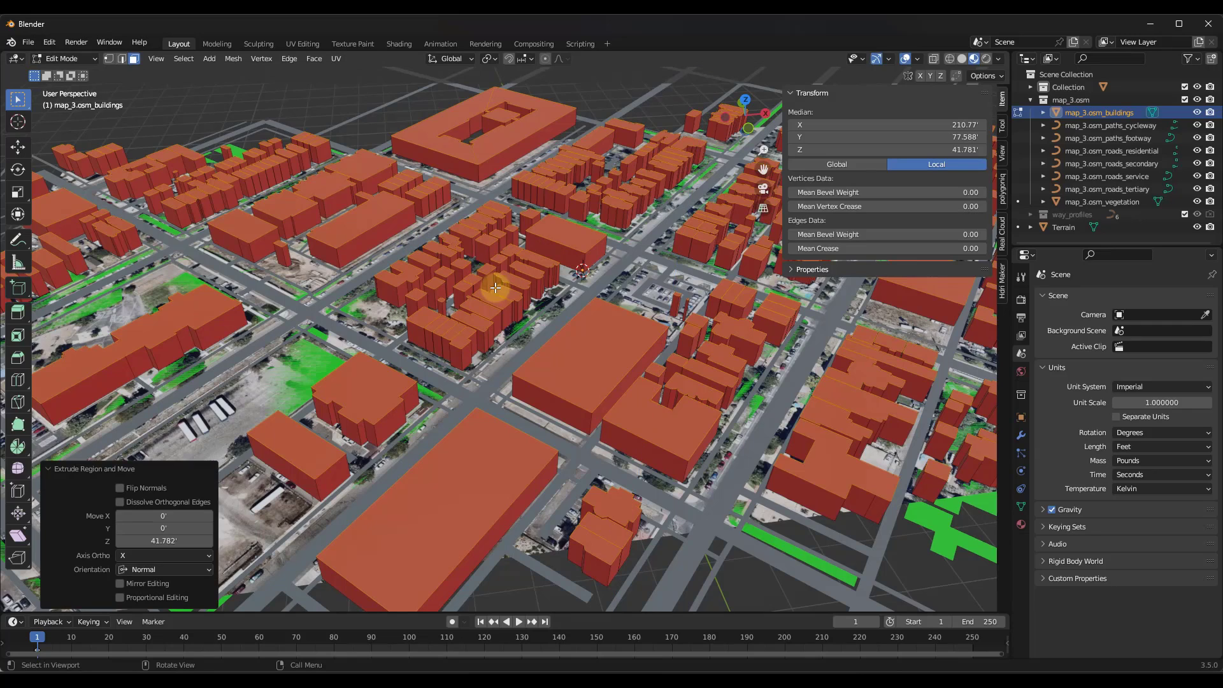
{"action": "key", "text": "ctrl+z"}
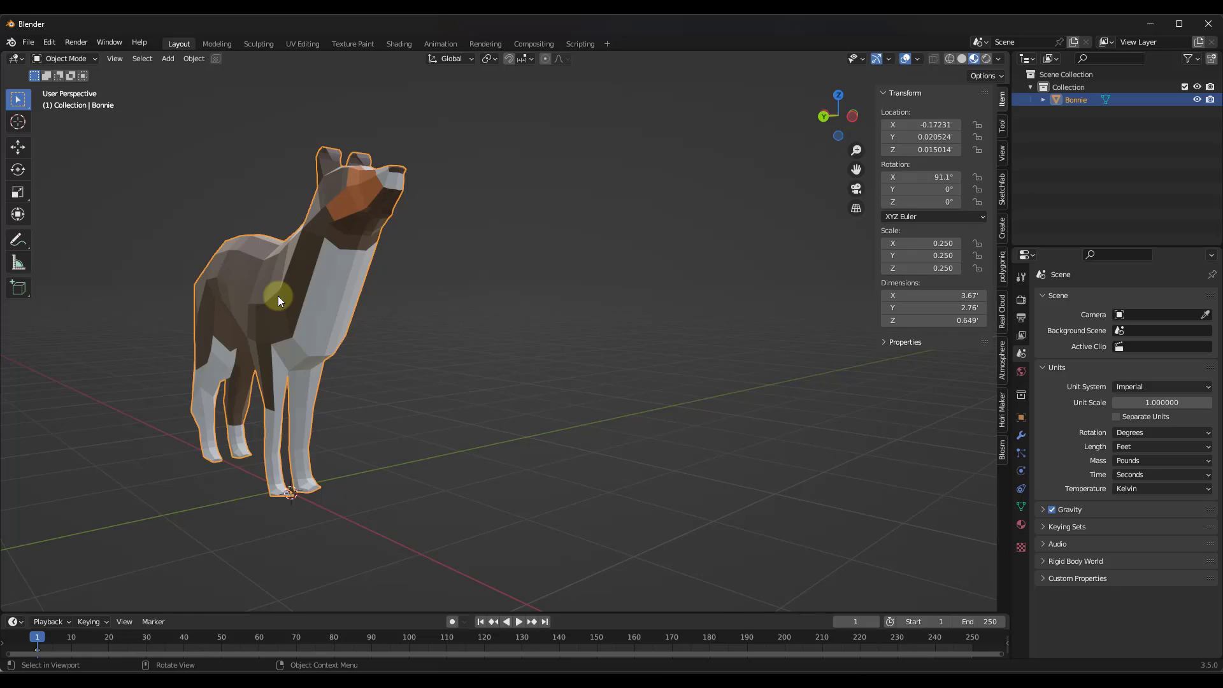
Switch the Blosm source to Google 3D Tiles with the whole city level of detail
{"action": "left_click", "coordinate": [1001, 449]}
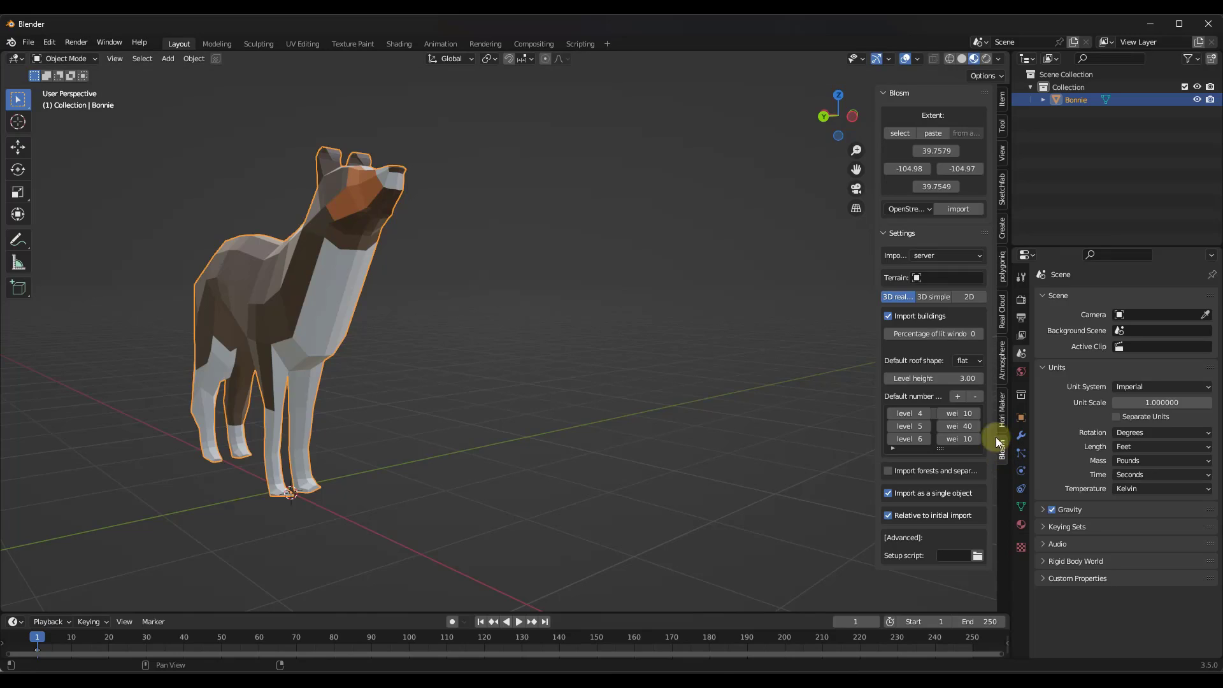
{"action": "left_click", "coordinate": [910, 208]}
{"action": "left_click", "coordinate": [921, 266]}
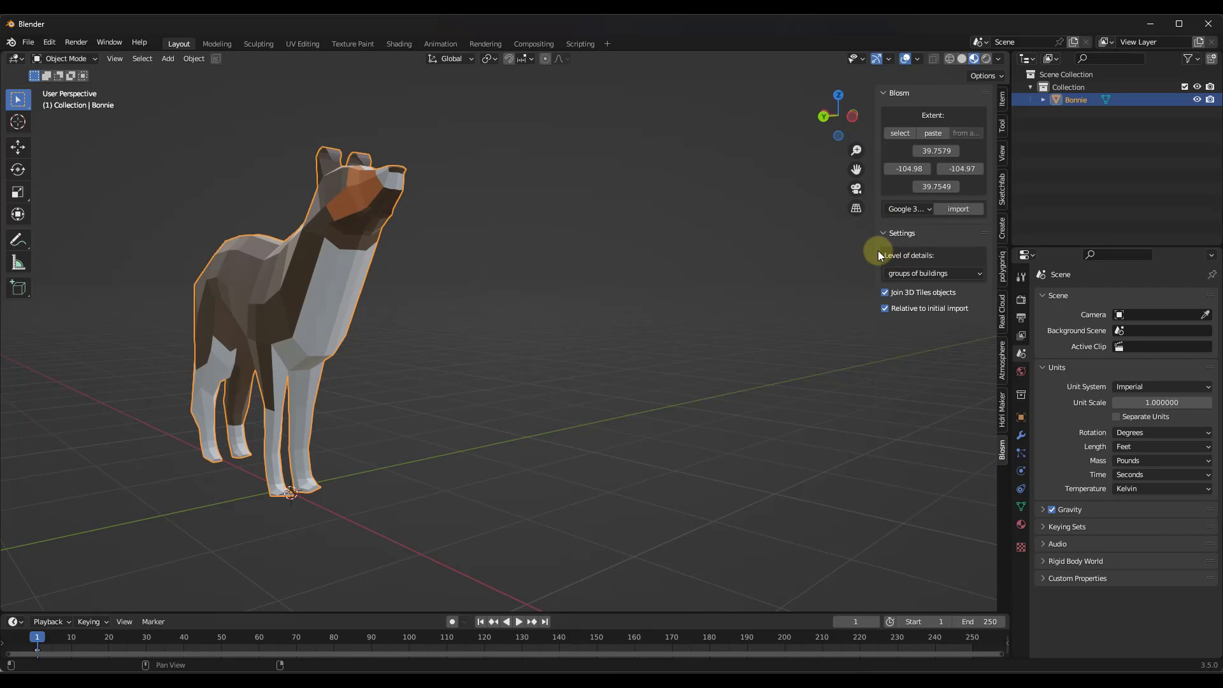
{"action": "left_click_drag", "start_coordinate": [875, 249], "coordinate": [732, 251]}
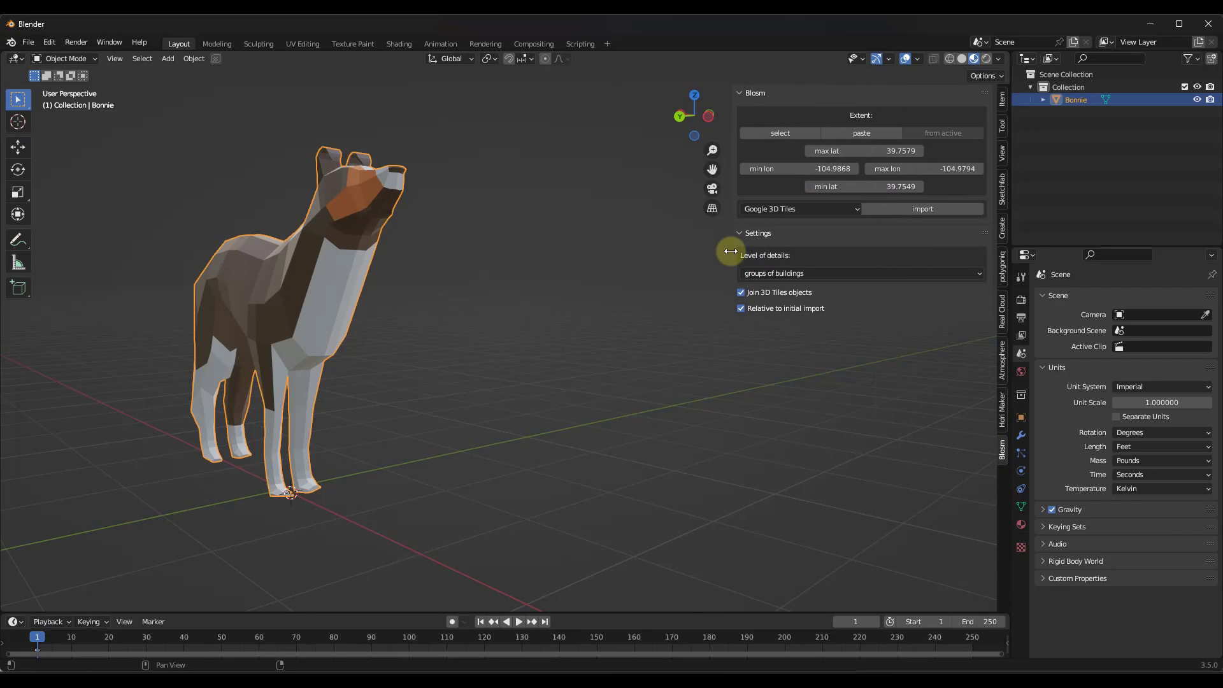
{"action": "left_click", "coordinate": [775, 272]}
{"action": "left_click", "coordinate": [767, 276]}
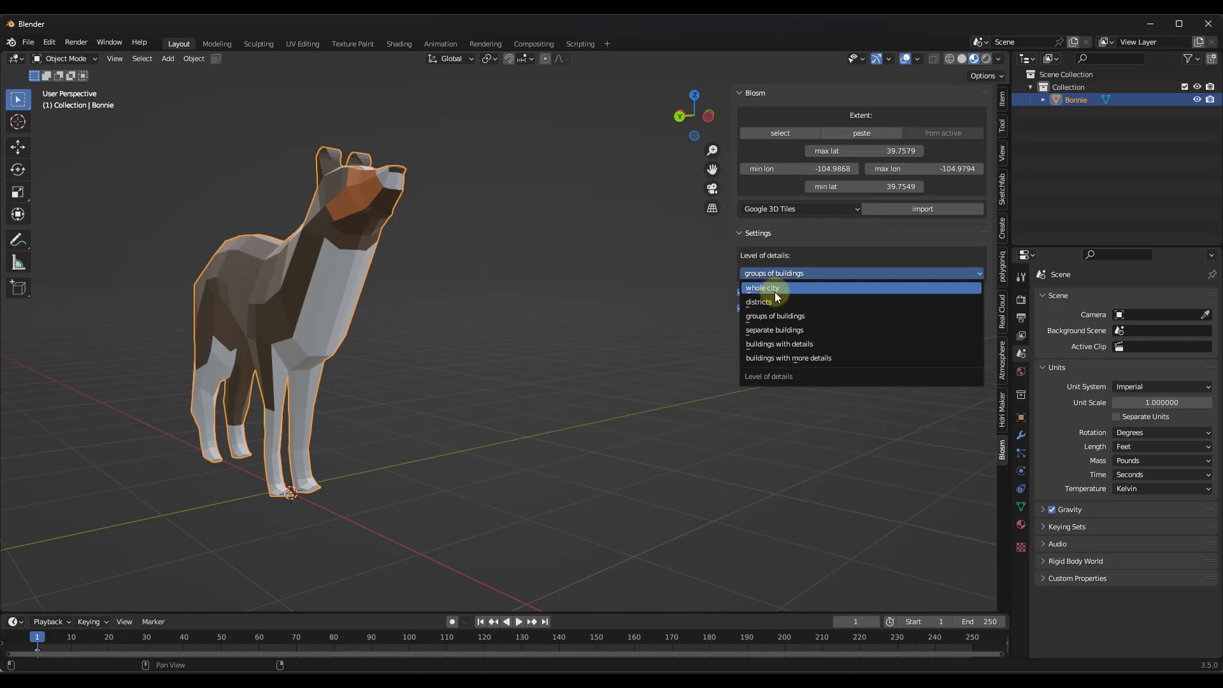
{"action": "left_click", "coordinate": [774, 288]}
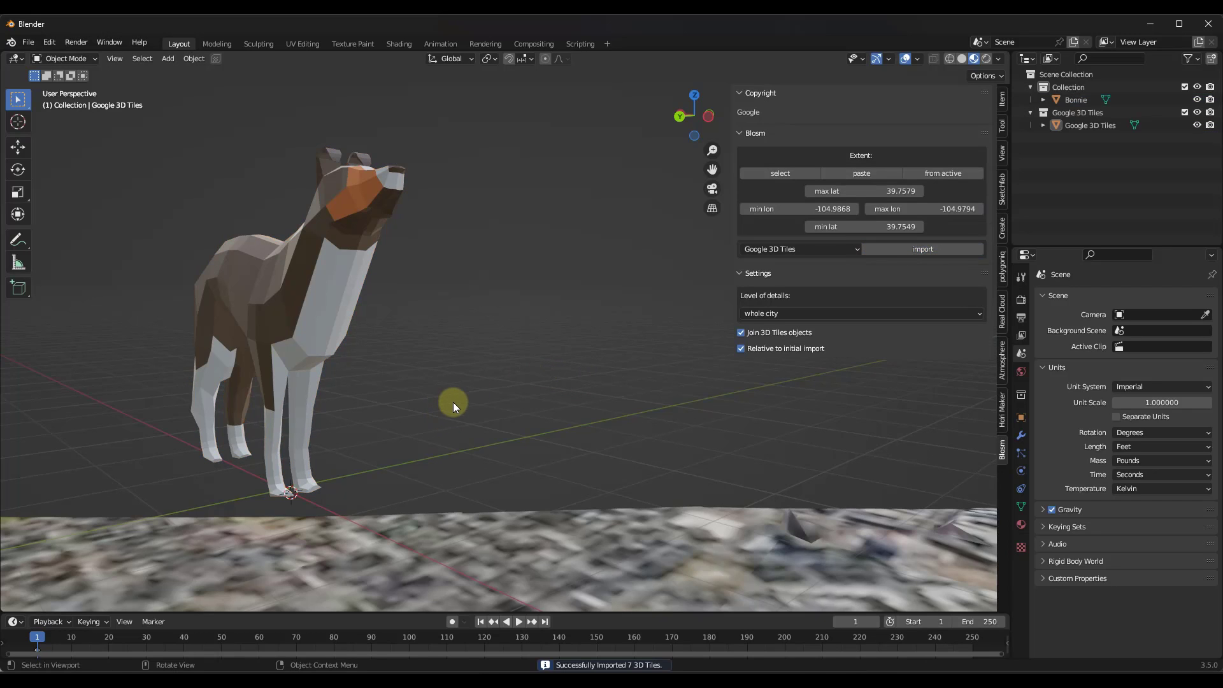
Orbit around the city mesh and set the viewport Clip End to 10000 ft
{"action": "mouse_move", "coordinate": [453, 402]}
{"action": "middle_mouse_down"}
{"action": "mouse_move", "coordinate": [568, 400]}
{"action": "mouse_move", "coordinate": [697, 489]}
{"action": "mouse_move", "coordinate": [614, 465]}
{"action": "mouse_move", "coordinate": [448, 380]}
{"action": "mouse_move", "coordinate": [513, 373]}
{"action": "mouse_move", "coordinate": [388, 372]}
{"action": "mouse_move", "coordinate": [476, 368]}
{"action": "mouse_move", "coordinate": [463, 381]}
{"action": "middle_mouse_up"}
{"action": "scroll", "coordinate": [697, 490], "scroll_direction": "up", "scroll_amount": 3}
{"action": "scroll", "coordinate": [467, 381], "scroll_direction": "down", "scroll_amount": 4}
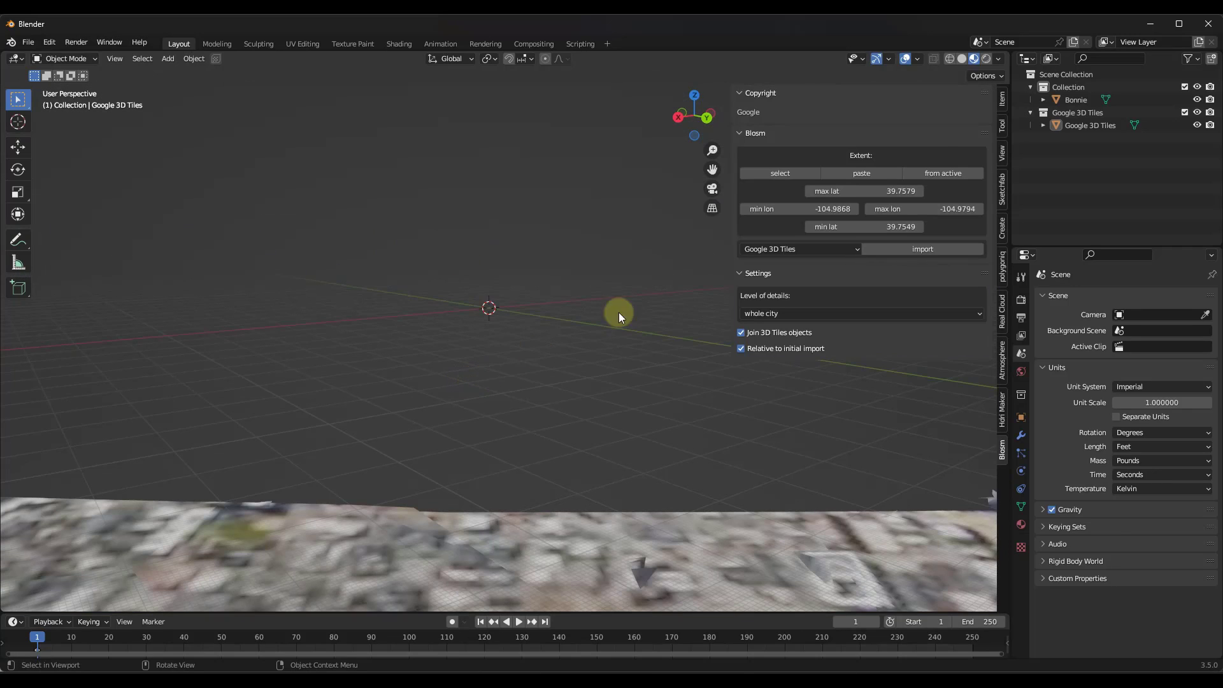
{"action": "left_click", "coordinate": [1003, 151]}
{"action": "left_click", "coordinate": [930, 137]}
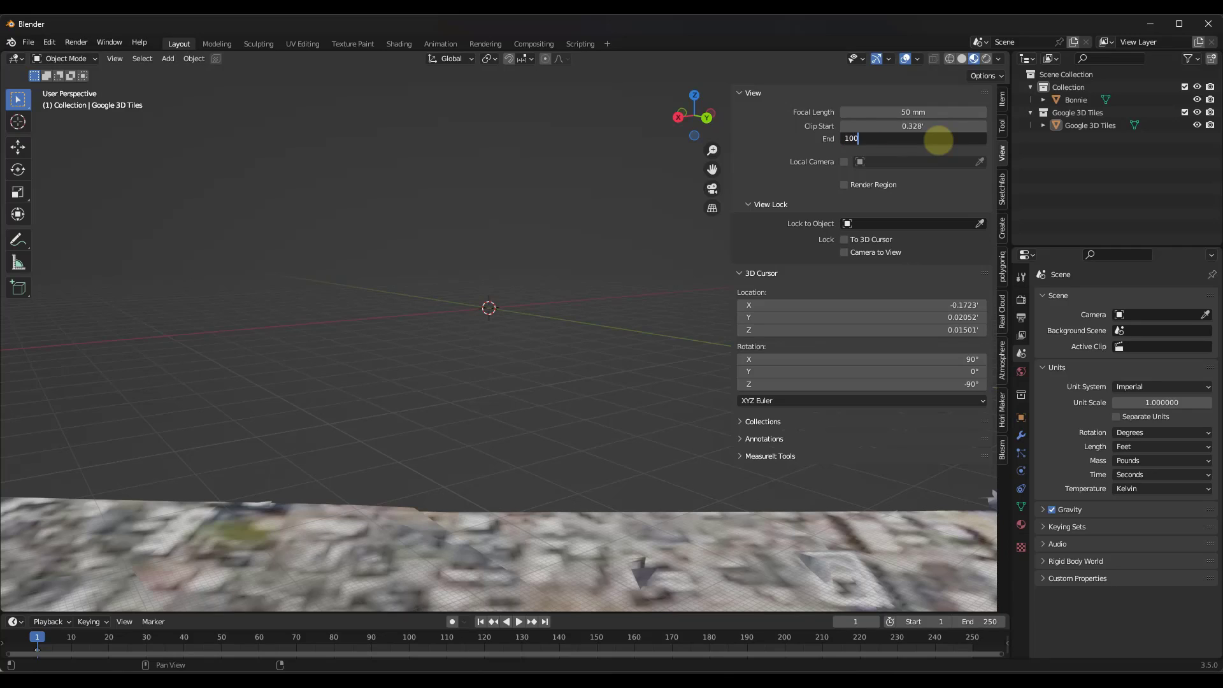
{"action": "key", "text": "Return"}
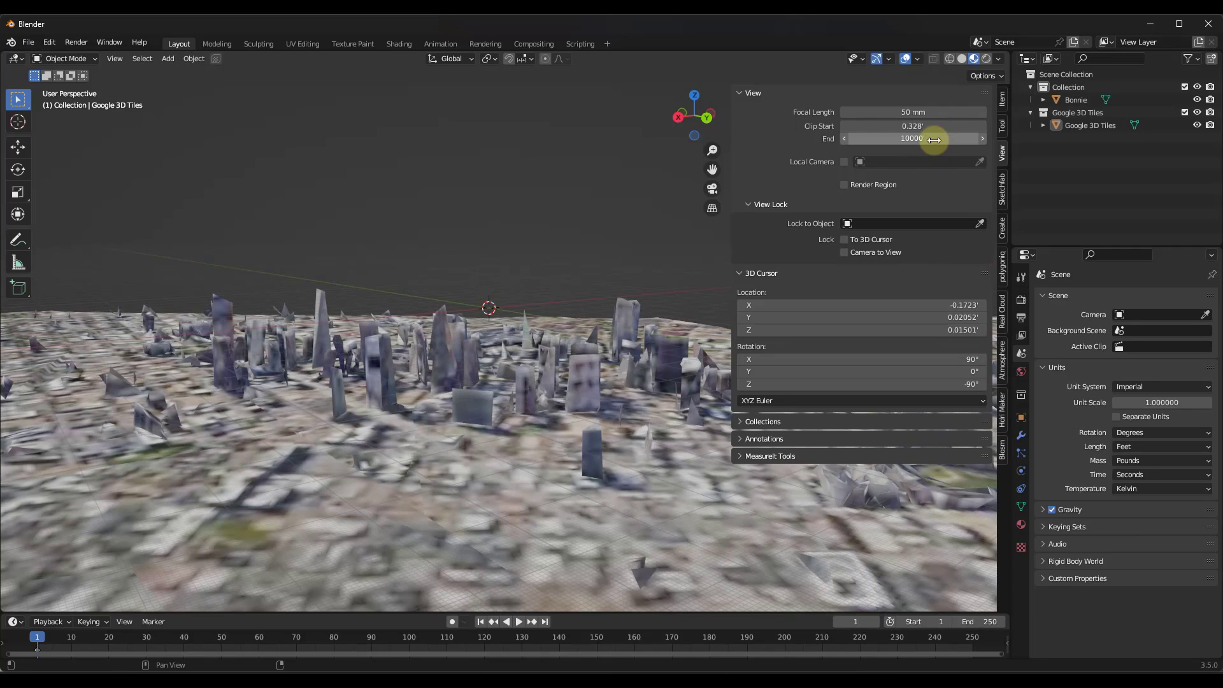
Raise Clip End to 50000 ft, then orbit and select the Google 3D Tiles mesh
{"action": "left_click", "coordinate": [922, 140]}
{"action": "type", "text": "5000"}
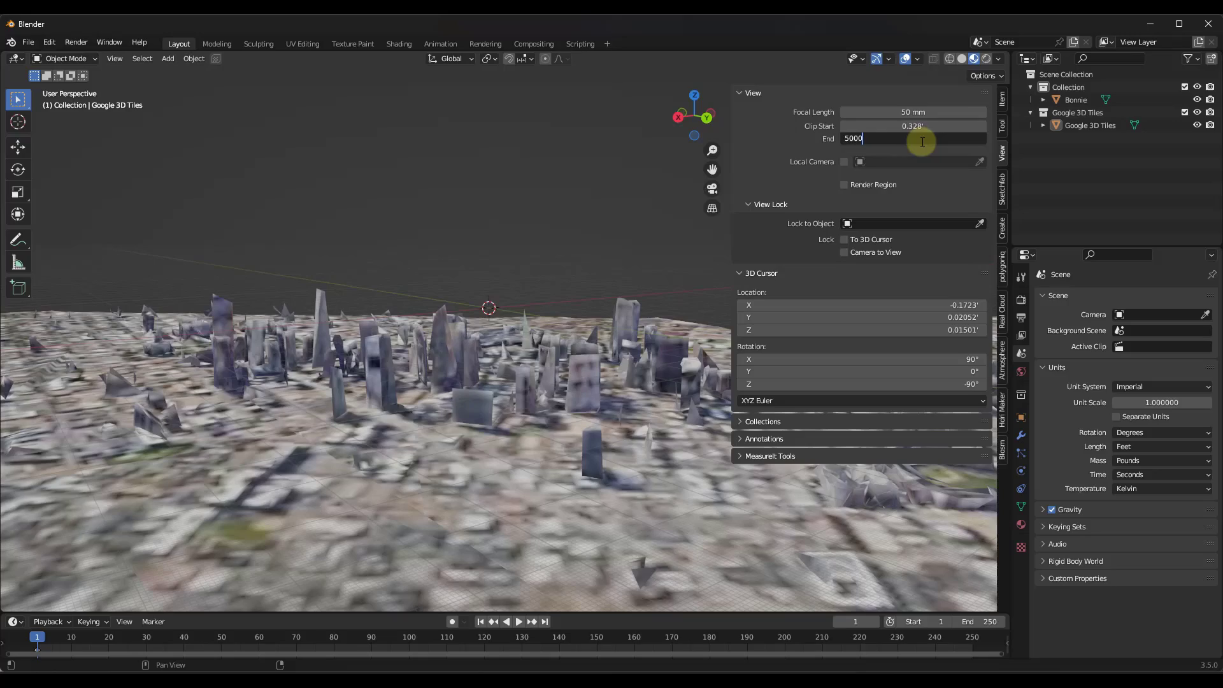
{"action": "type", "text": "0"}
{"action": "key", "text": "Return"}
{"action": "middle_click_drag", "start_coordinate": [683, 254], "coordinate": [388, 370]}
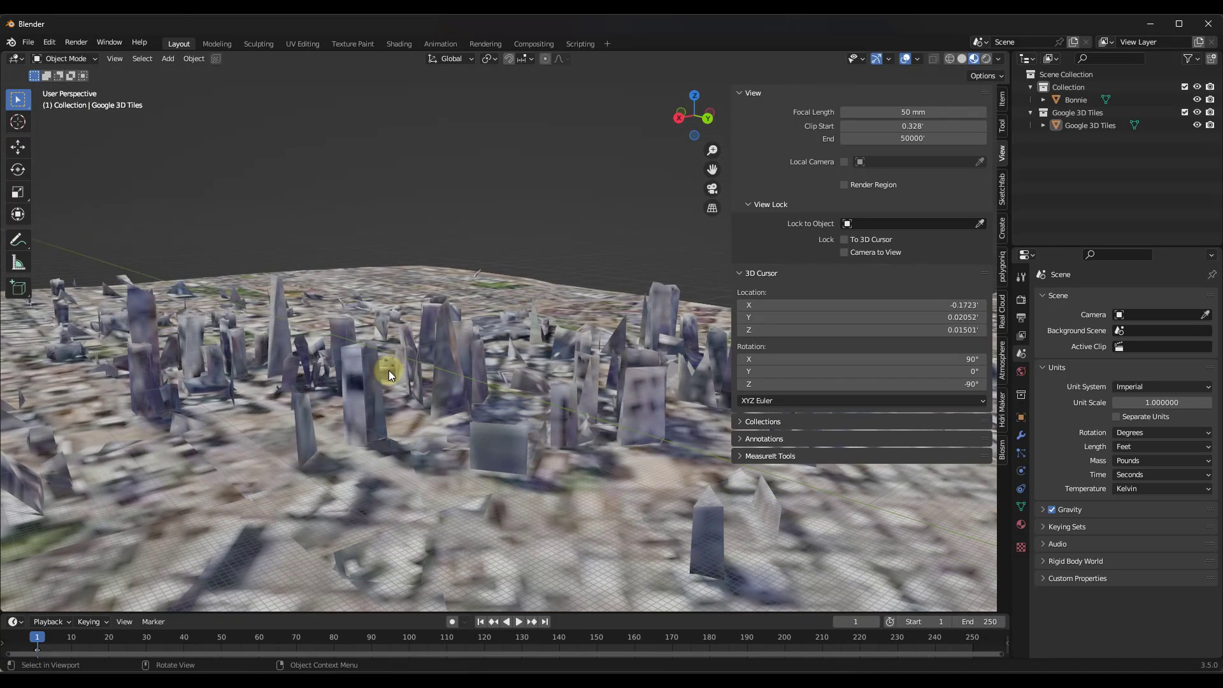
{"action": "left_click", "coordinate": [388, 369]}
Delete the whole-city tiles mesh and re-import at the groups of buildings detail level
{"action": "key", "text": "Delete"}
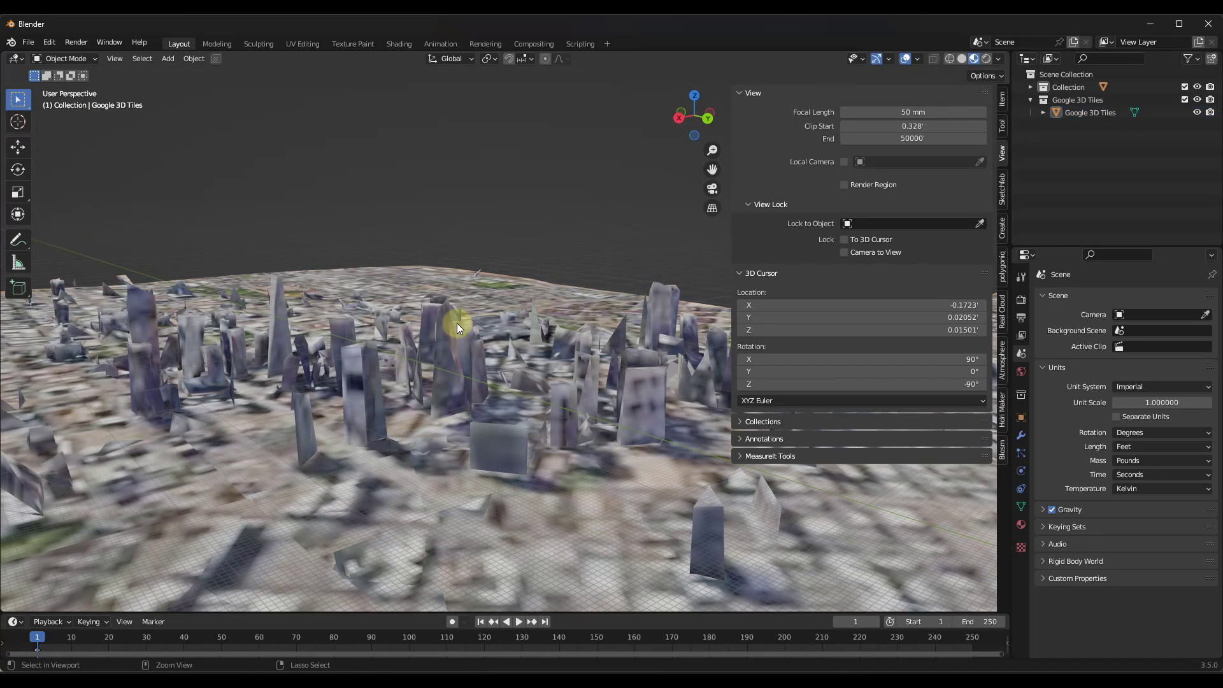
{"action": "left_click", "coordinate": [1001, 450]}
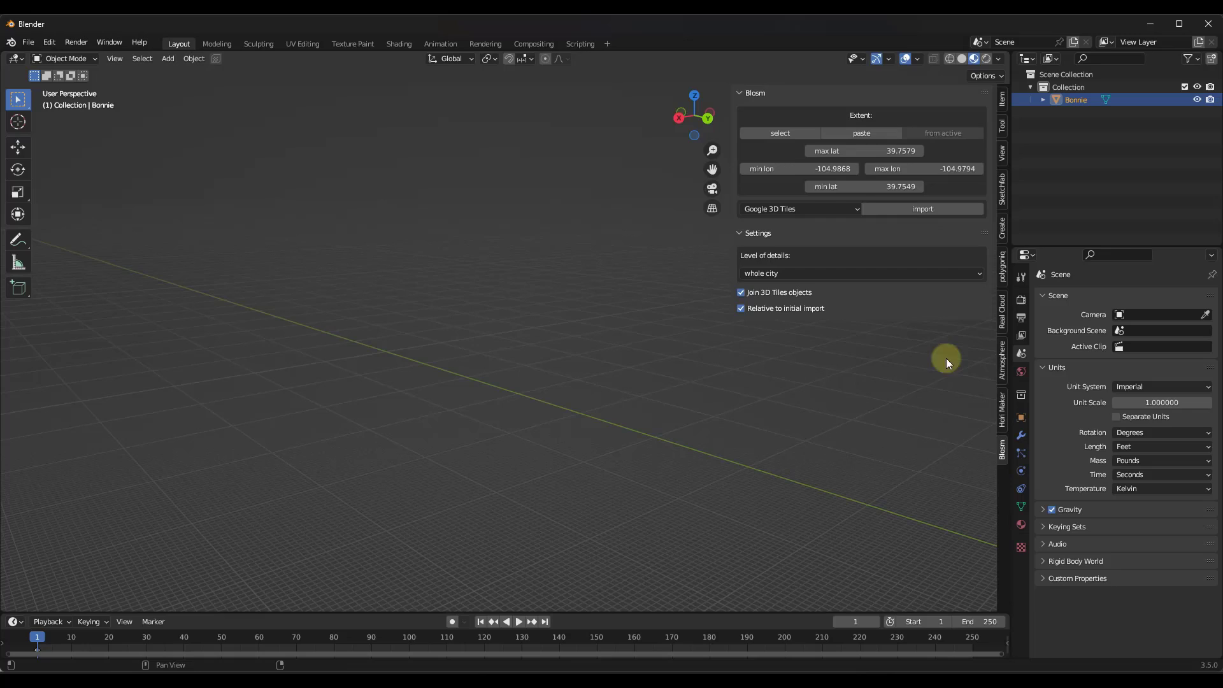
{"action": "left_click", "coordinate": [782, 273]}
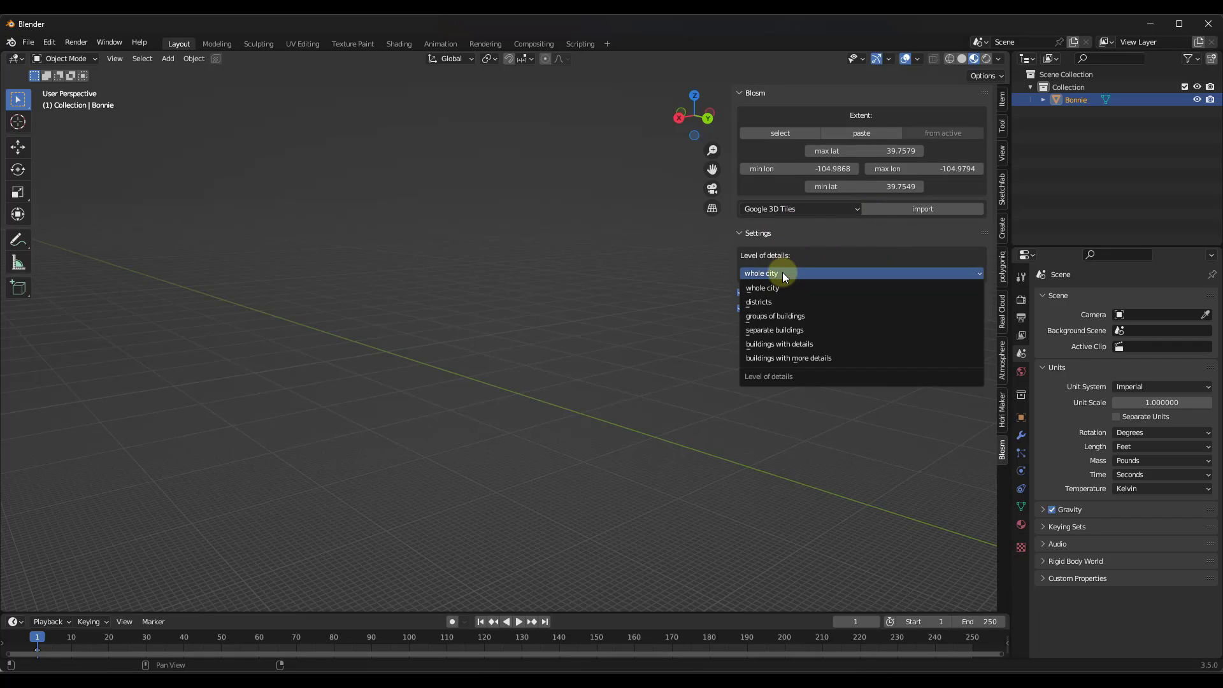
{"action": "left_click", "coordinate": [781, 314]}
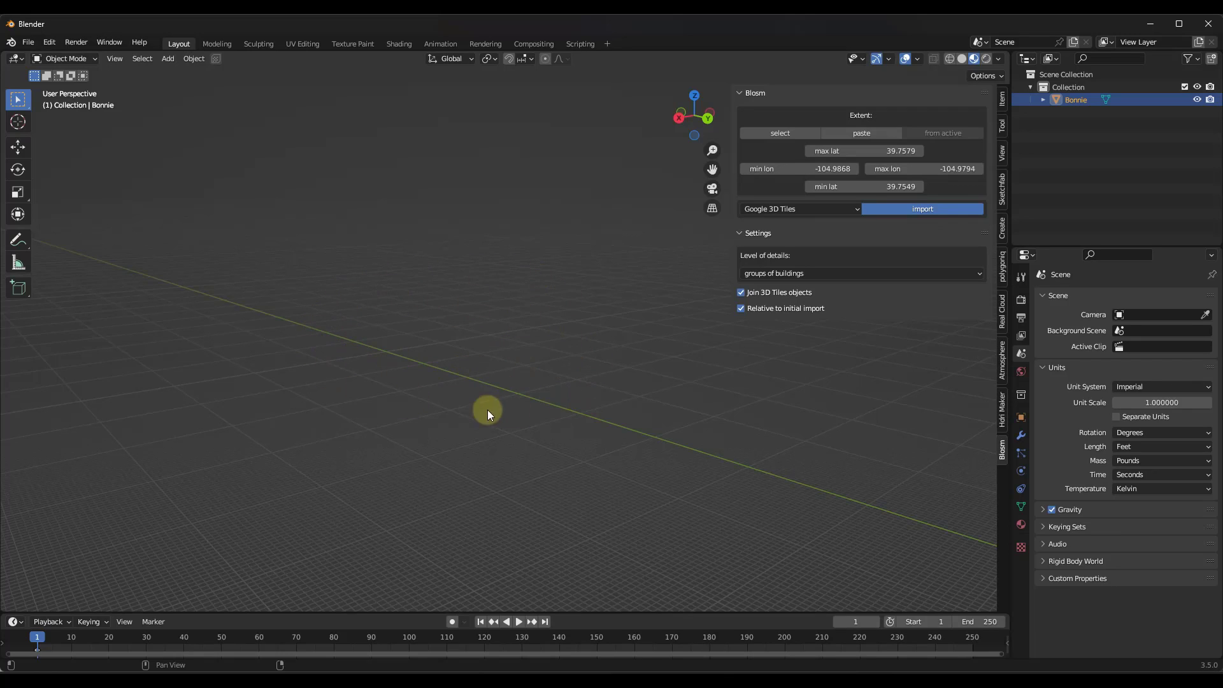
{"action": "middle_click_drag", "start_coordinate": [322, 320], "coordinate": [427, 396]}
{"action": "scroll", "coordinate": [475, 352], "scroll_direction": "down", "scroll_amount": 3}
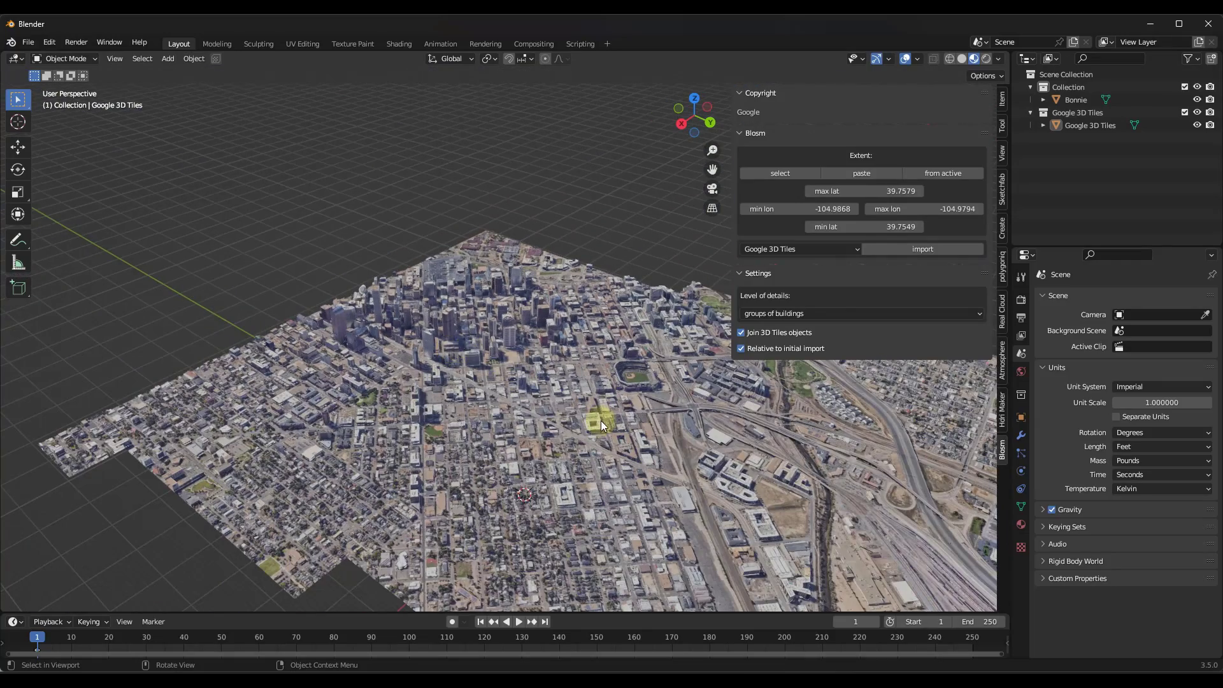
{"action": "middle_click_drag", "start_coordinate": [369, 347], "coordinate": [615, 418]}
{"action": "scroll", "coordinate": [617, 418], "scroll_direction": "up", "scroll_amount": 6}
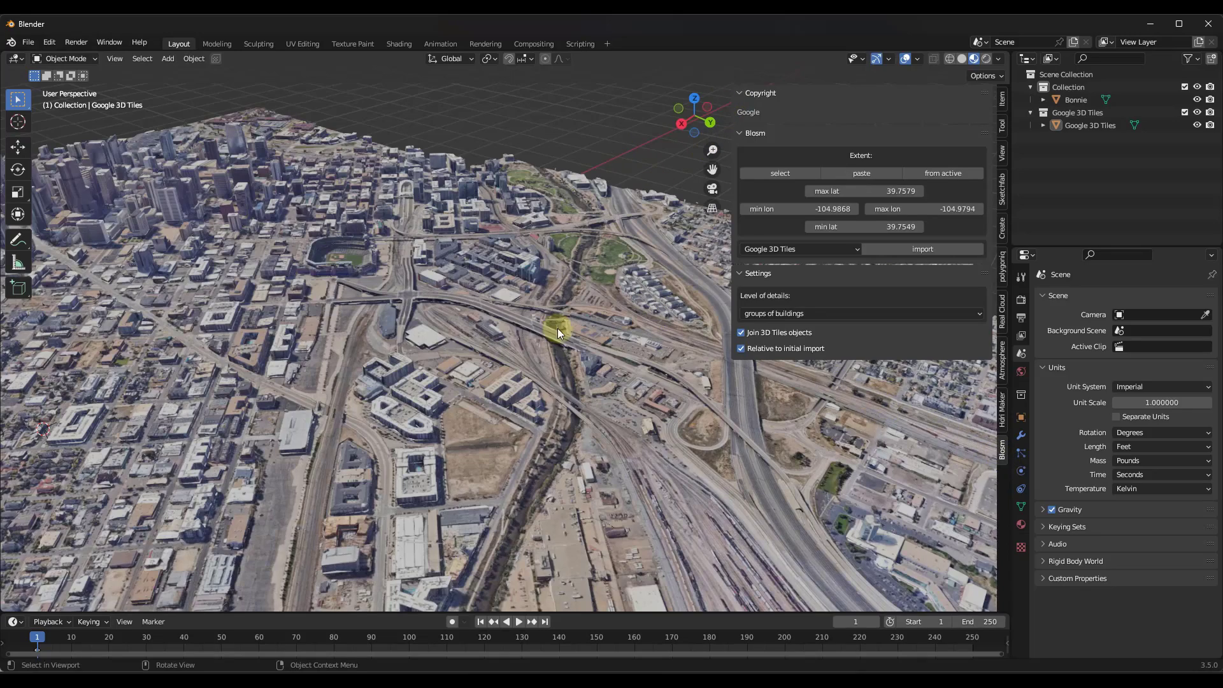
{"action": "middle_click_drag", "start_coordinate": [557, 328], "coordinate": [781, 207]}
{"action": "scroll", "coordinate": [383, 247], "scroll_direction": "down", "scroll_amount": 3}
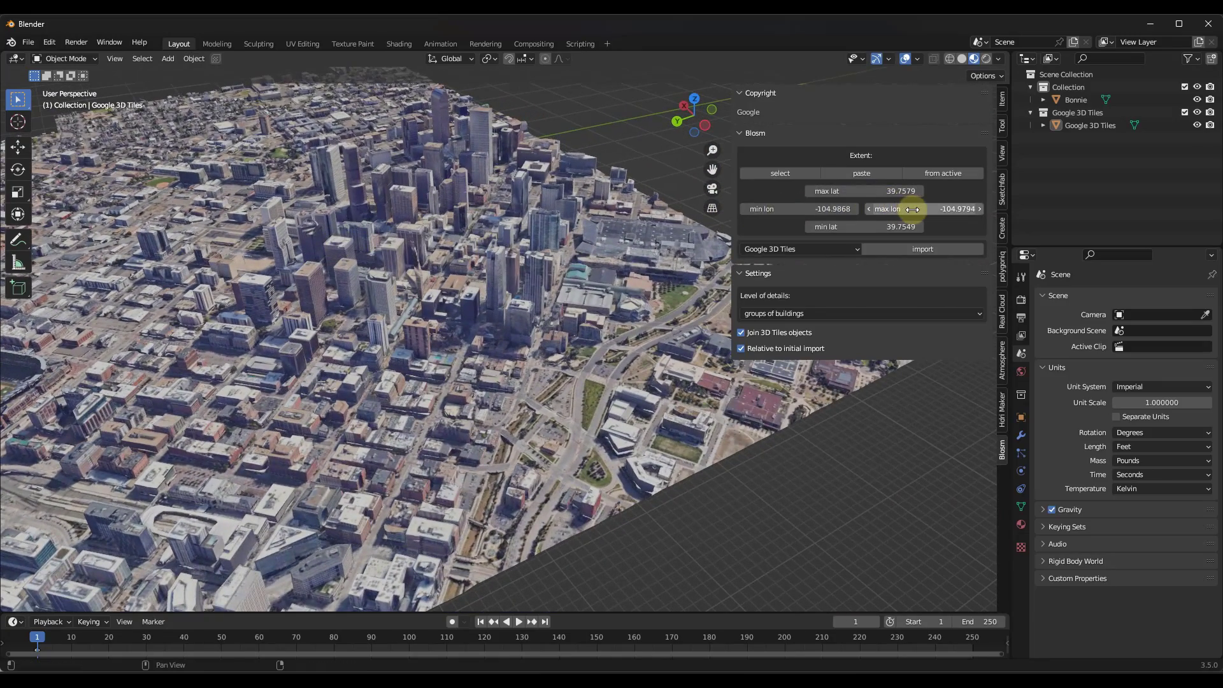
{"action": "middle_click_drag", "start_coordinate": [560, 281], "coordinate": [380, 559]}
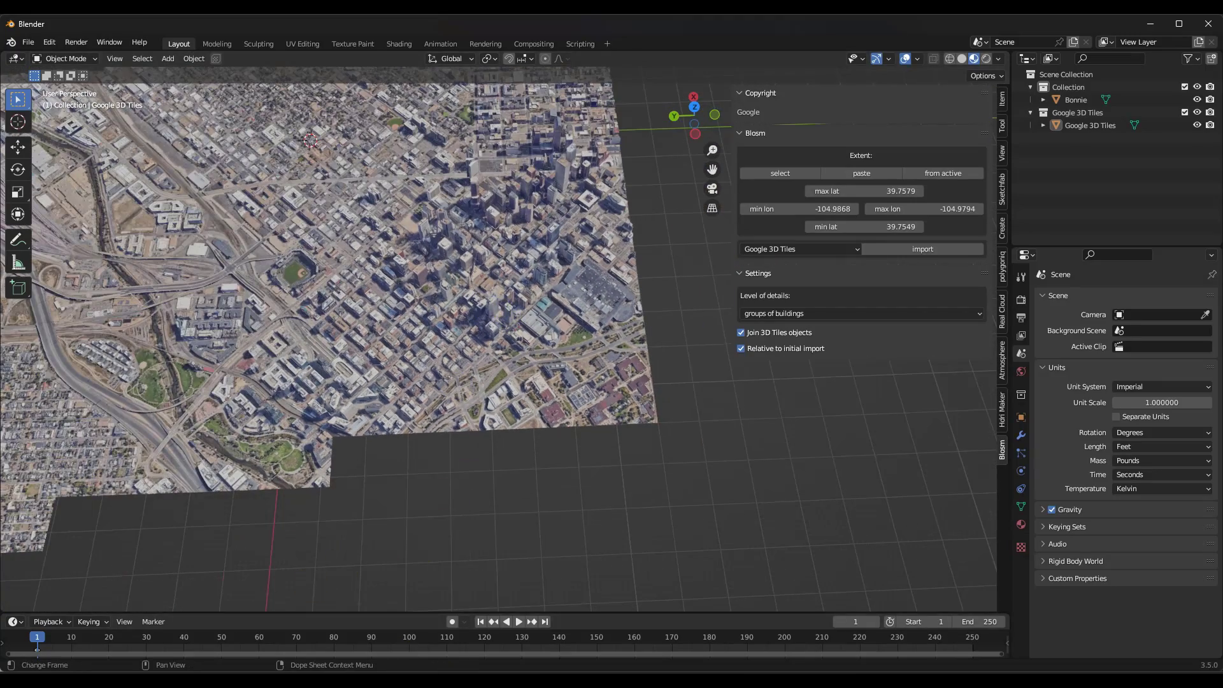
{"action": "mouse_move", "coordinate": [482, 662]}
{"action": "left_click", "coordinate": [555, 621]}
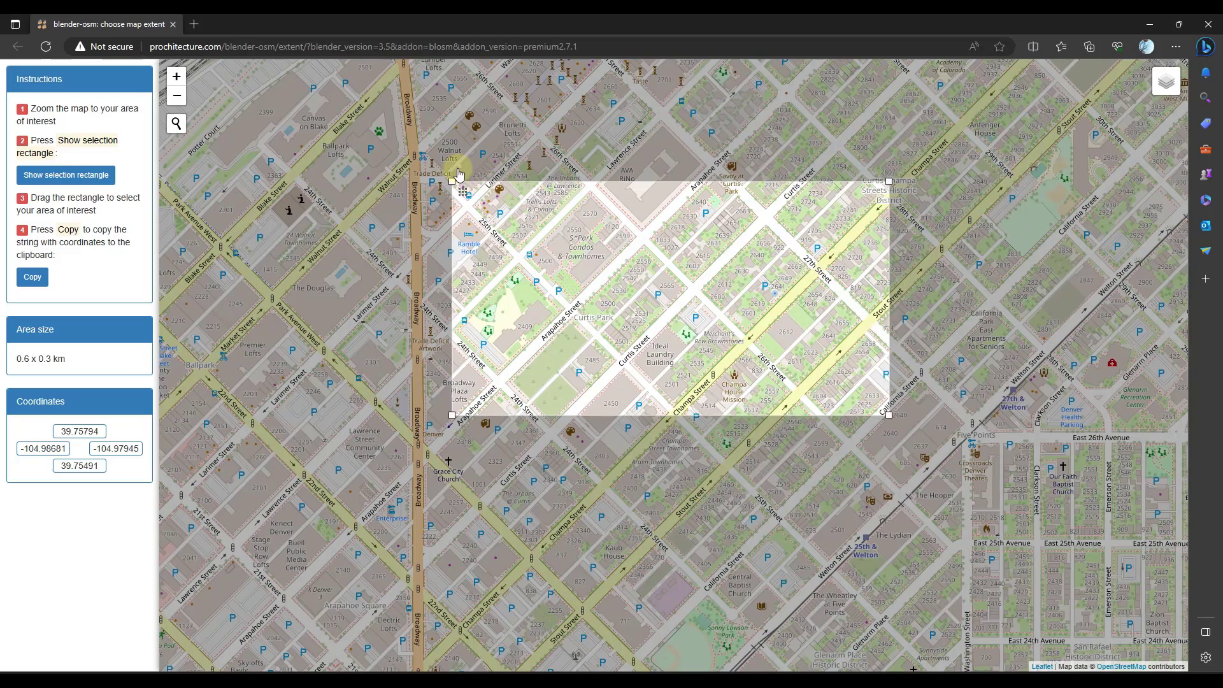
Back in Blender, switch the Blosm source to OpenStreetMap and import the buildings
{"action": "left_click", "coordinate": [1148, 25]}
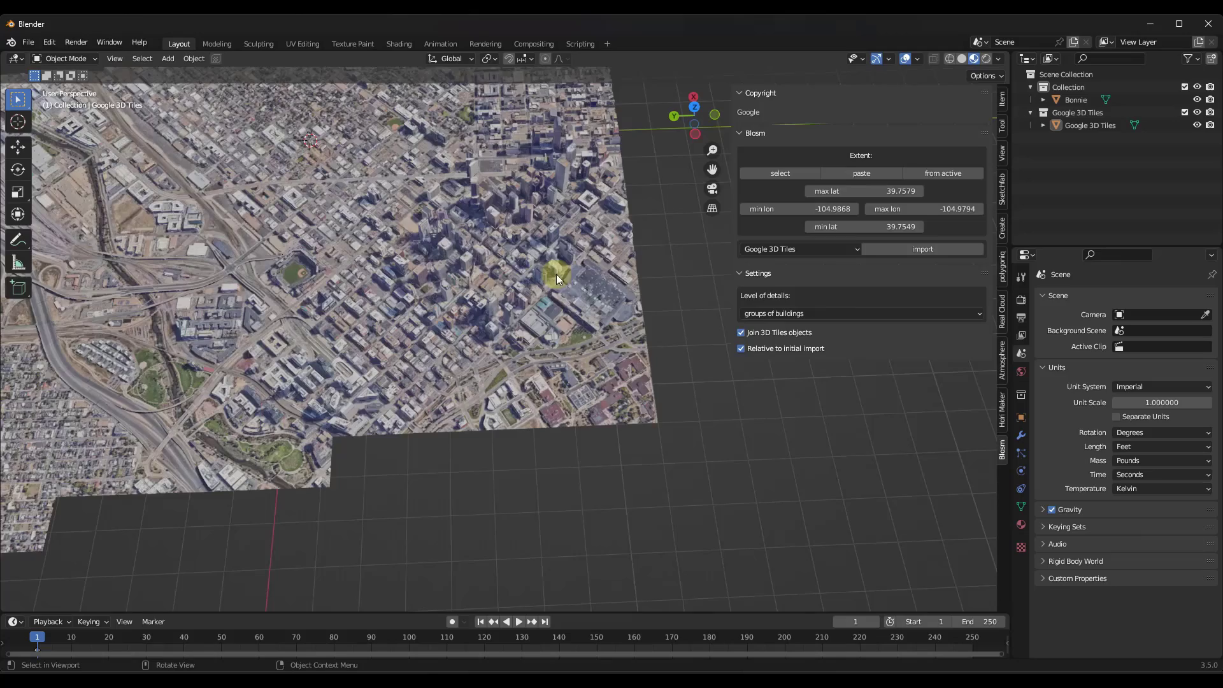
{"action": "scroll", "coordinate": [510, 261], "scroll_direction": "down", "scroll_amount": 5}
{"action": "middle_click_drag", "start_coordinate": [473, 255], "coordinate": [767, 303]}
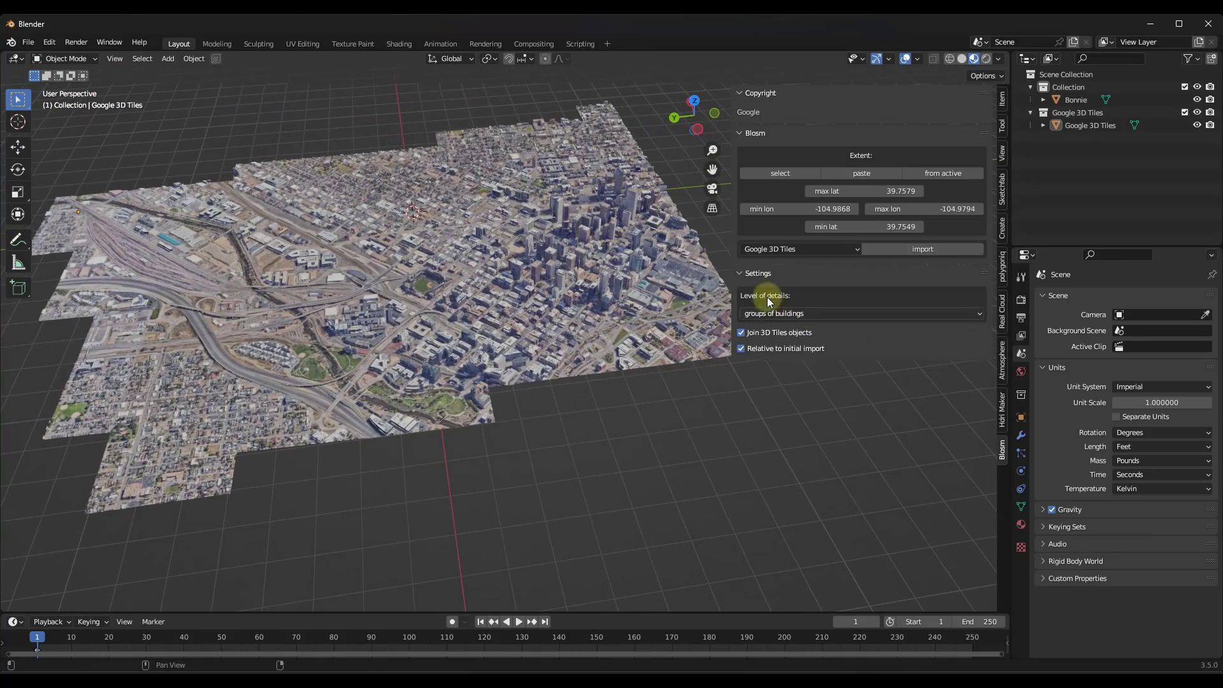
{"action": "left_click", "coordinate": [773, 249]}
{"action": "left_click", "coordinate": [779, 262]}
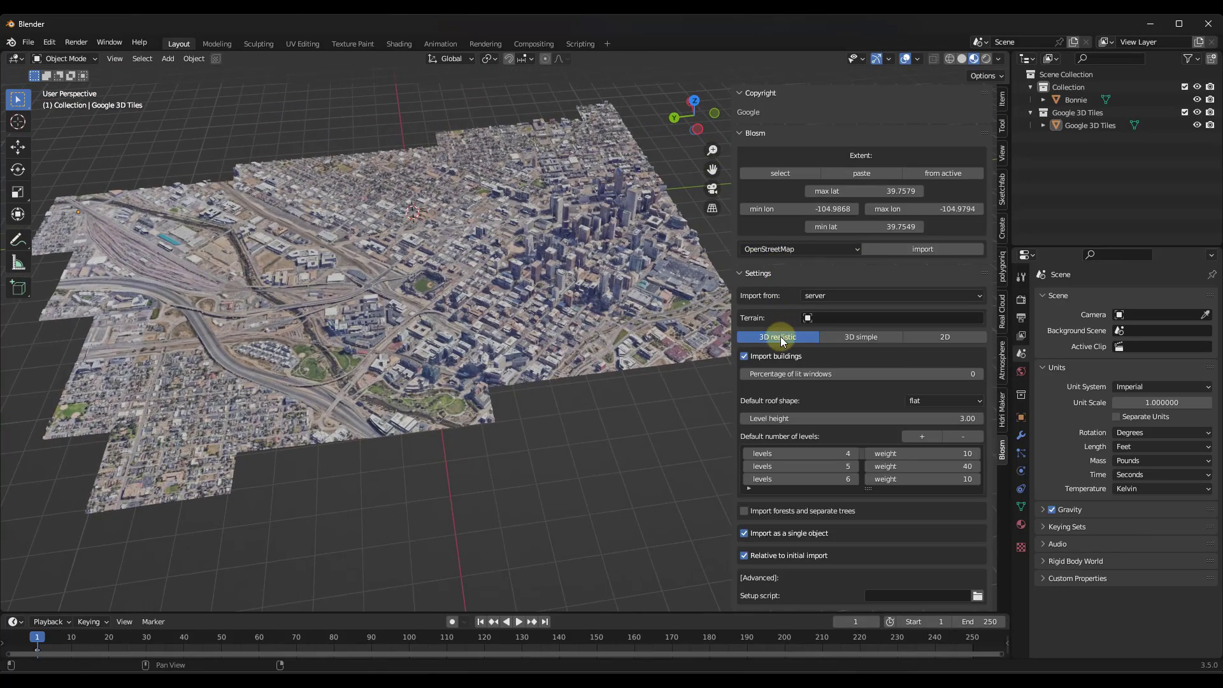
{"action": "scroll", "coordinate": [663, 239], "scroll_direction": "up", "scroll_amount": 3}
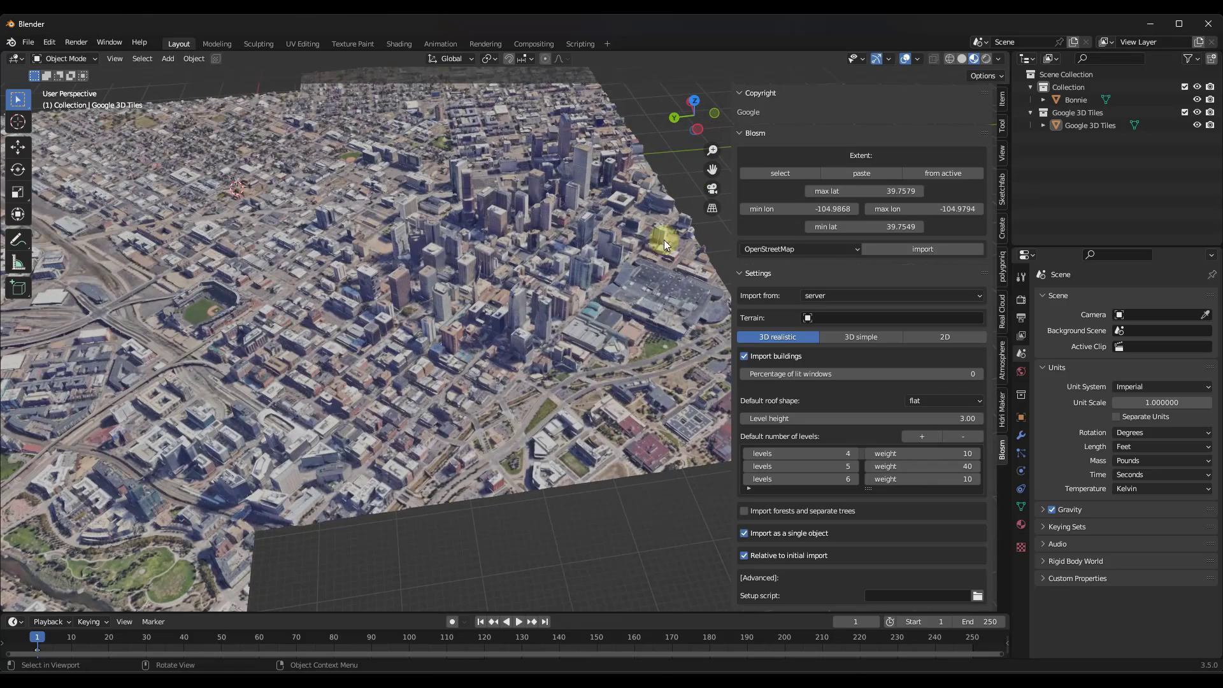
{"action": "left_click", "coordinate": [901, 250]}
Hide the Google 3D Tiles to inspect the OSM buildings, then show the tiles again
{"action": "scroll", "coordinate": [618, 300], "scroll_direction": "down", "scroll_amount": 3}
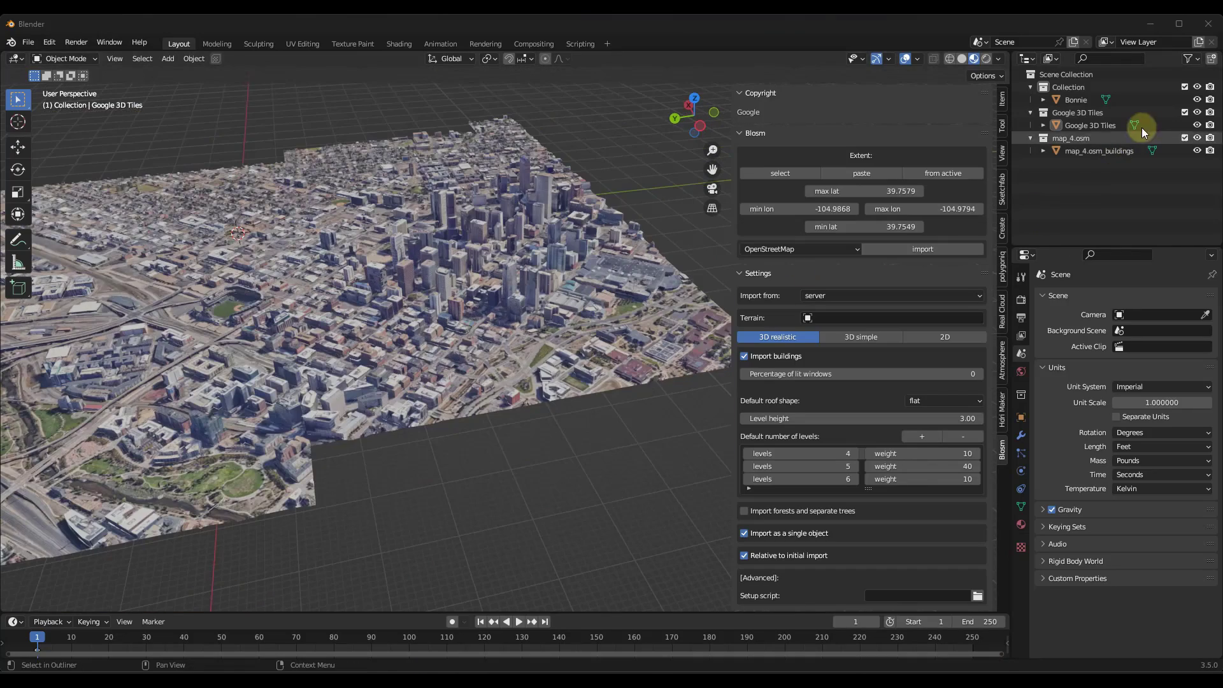
{"action": "left_click", "coordinate": [1198, 112]}
{"action": "scroll", "coordinate": [274, 242], "scroll_direction": "up", "scroll_amount": 3}
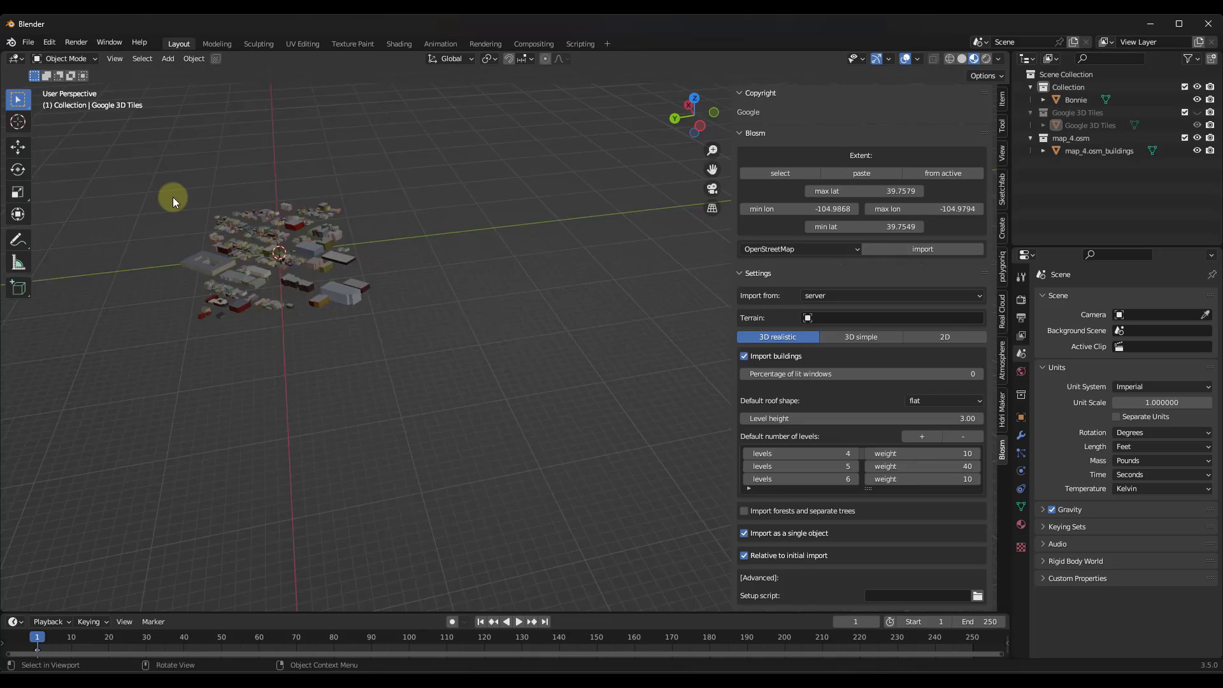
{"action": "middle_click_drag", "start_coordinate": [173, 197], "coordinate": [325, 262]}
{"action": "scroll", "coordinate": [193, 247], "scroll_direction": "up", "scroll_amount": 3}
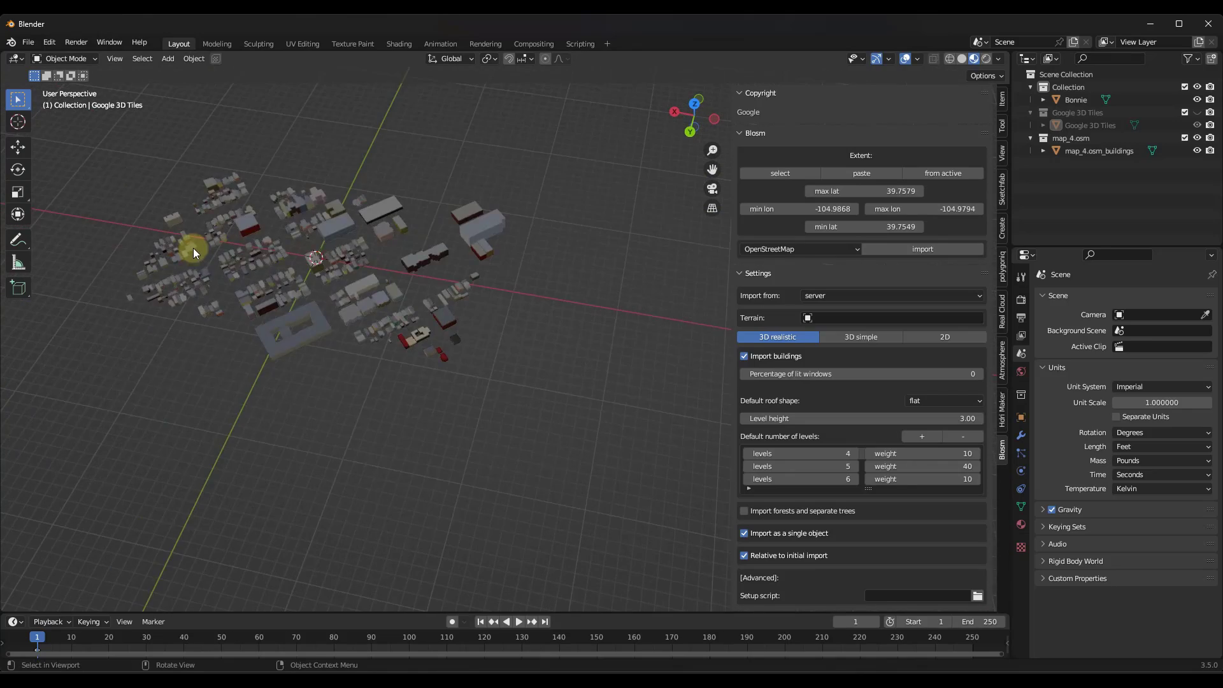
{"action": "scroll", "coordinate": [203, 246], "scroll_direction": "up", "scroll_amount": 2}
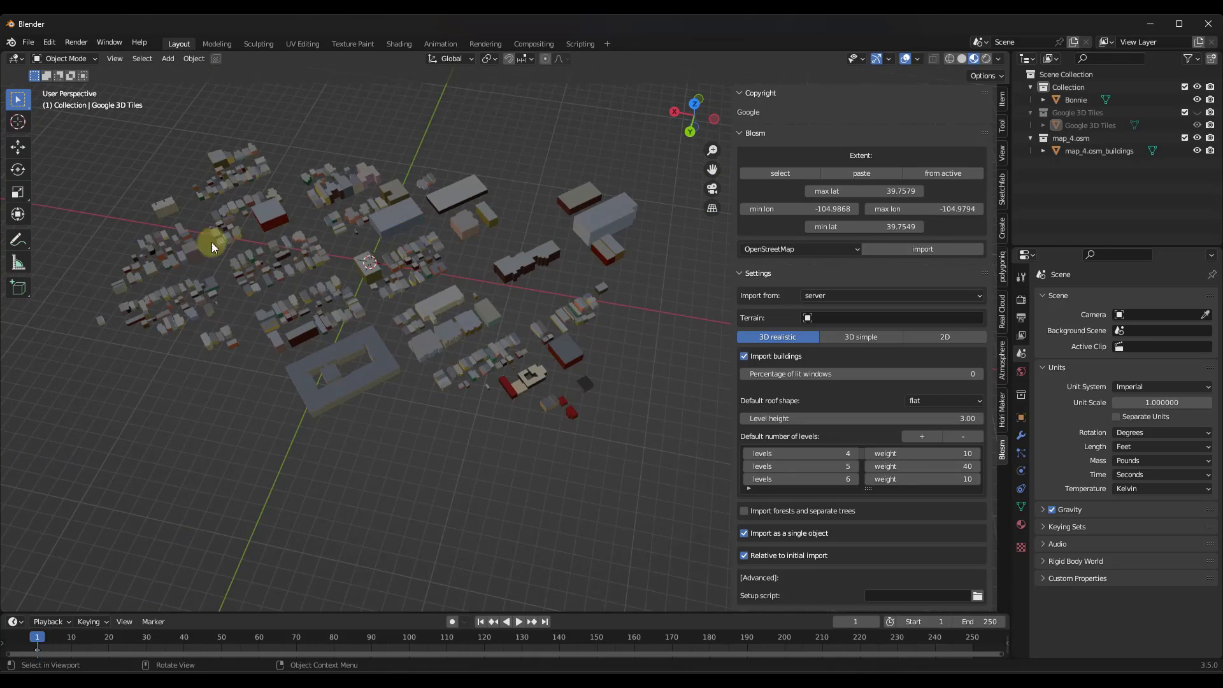
{"action": "left_click", "coordinate": [1198, 112]}
Zoom and orbit to a lower oblique view of the city
{"action": "scroll", "coordinate": [478, 280], "scroll_direction": "down", "scroll_amount": 10}
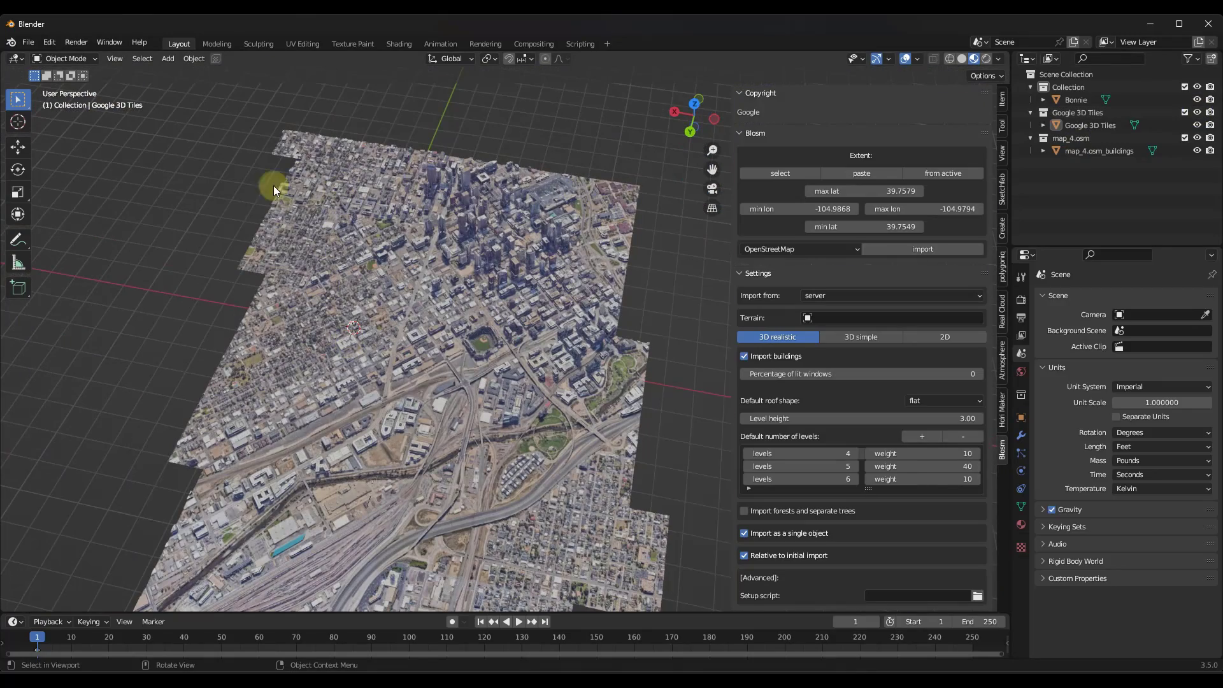
{"action": "scroll", "coordinate": [414, 344], "scroll_direction": "up", "scroll_amount": 10}
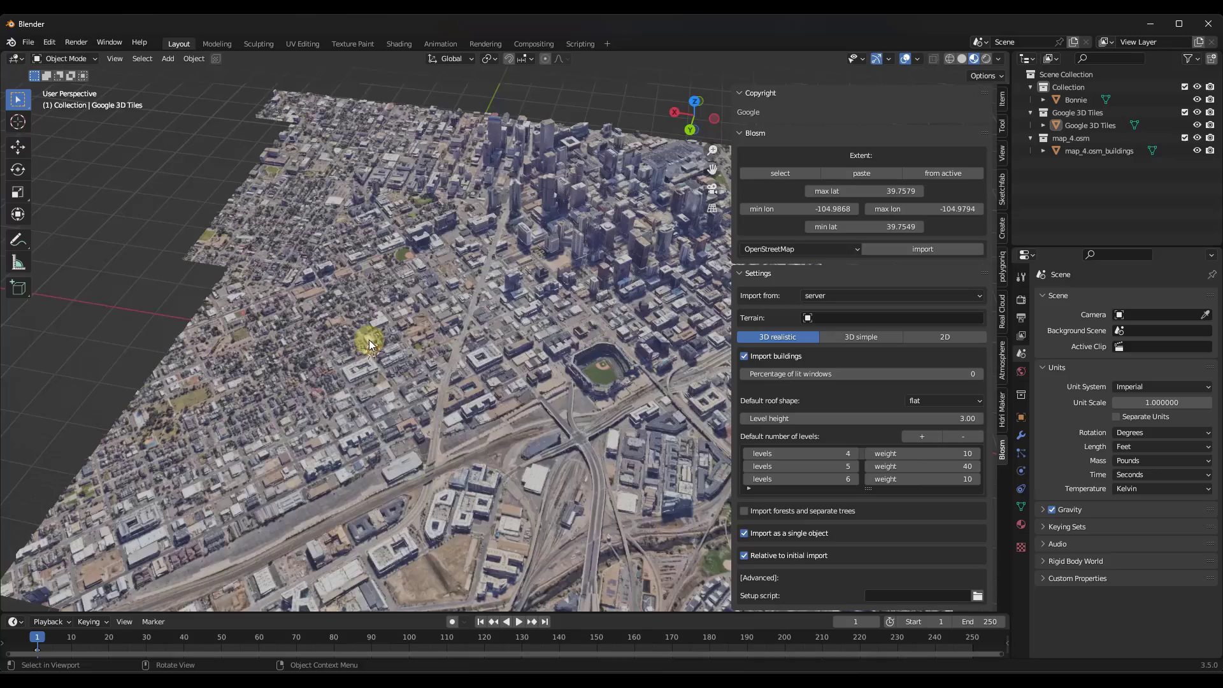
{"action": "scroll", "coordinate": [377, 342], "scroll_direction": "down", "scroll_amount": 2}
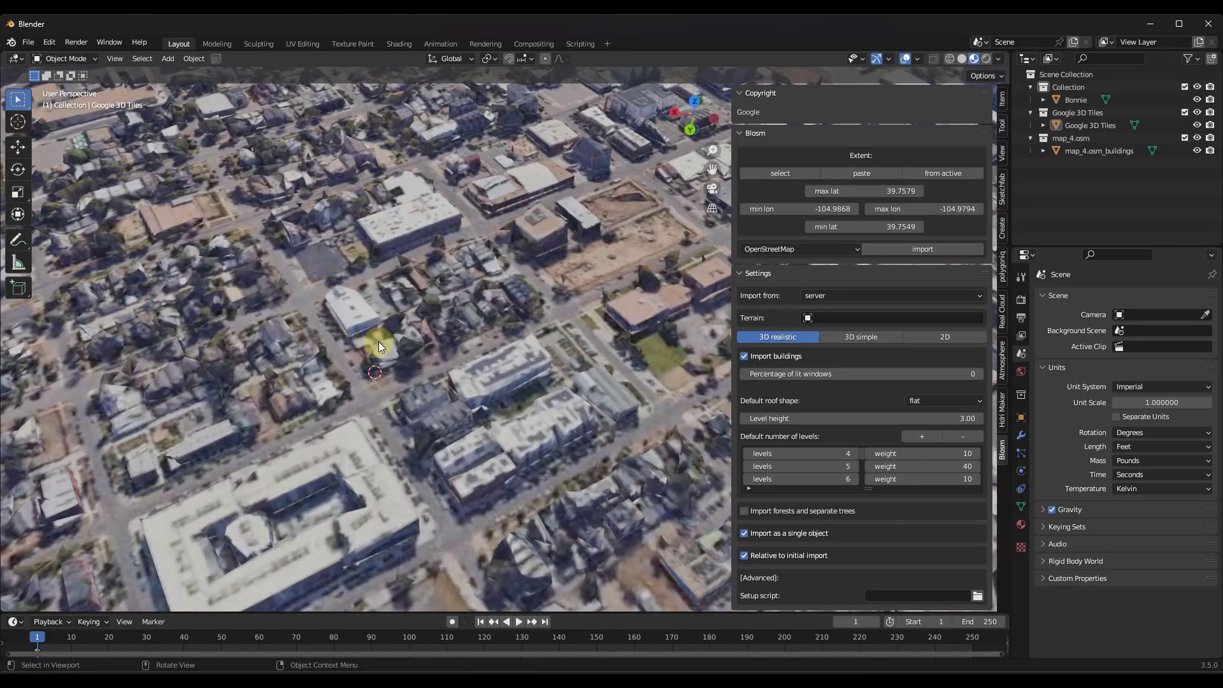
{"action": "scroll", "coordinate": [378, 341], "scroll_direction": "down", "scroll_amount": 3}
{"action": "middle_click_drag", "start_coordinate": [400, 336], "coordinate": [388, 307]}
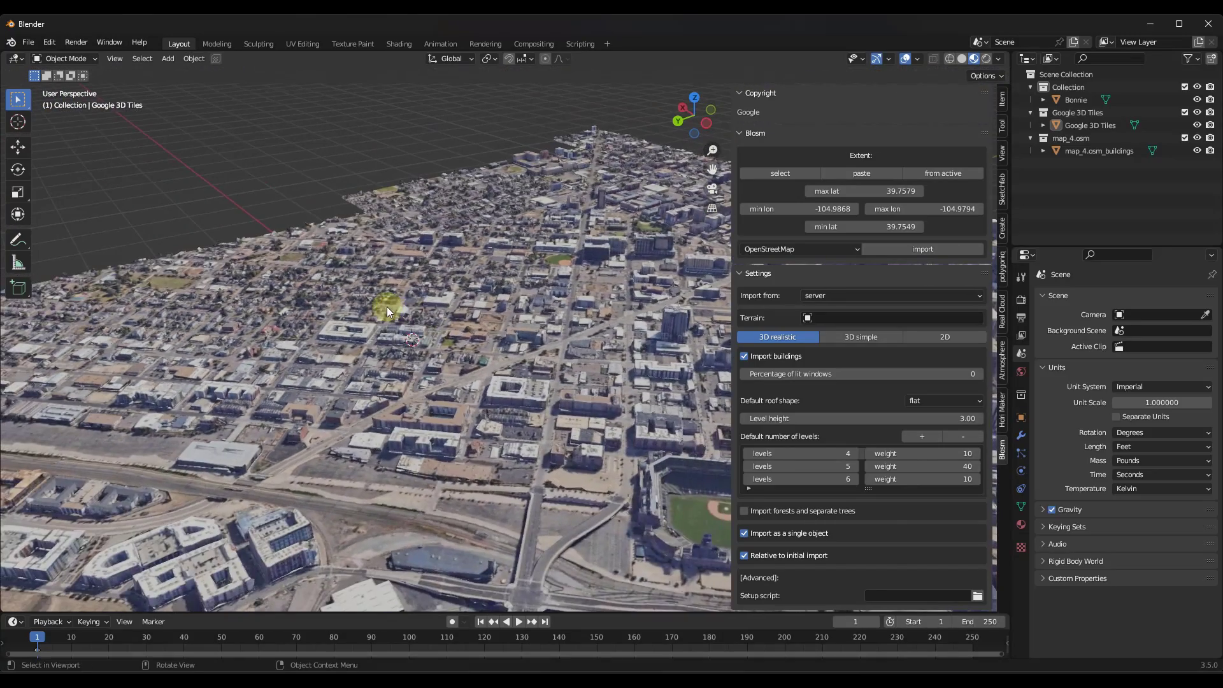
{"action": "scroll", "coordinate": [398, 314], "scroll_direction": "up", "scroll_amount": 4}
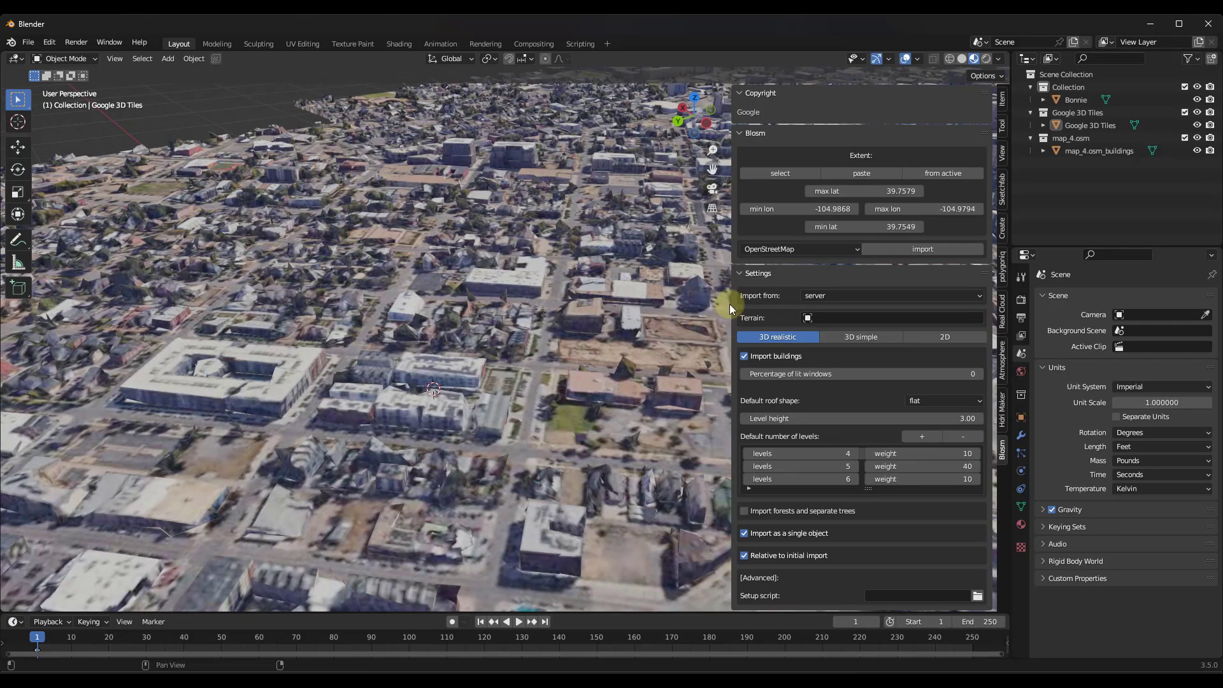
Set the source back to Google 3D Tiles, keeping groups of buildings, and orbit to downtown towers
{"action": "left_click", "coordinate": [786, 249]}
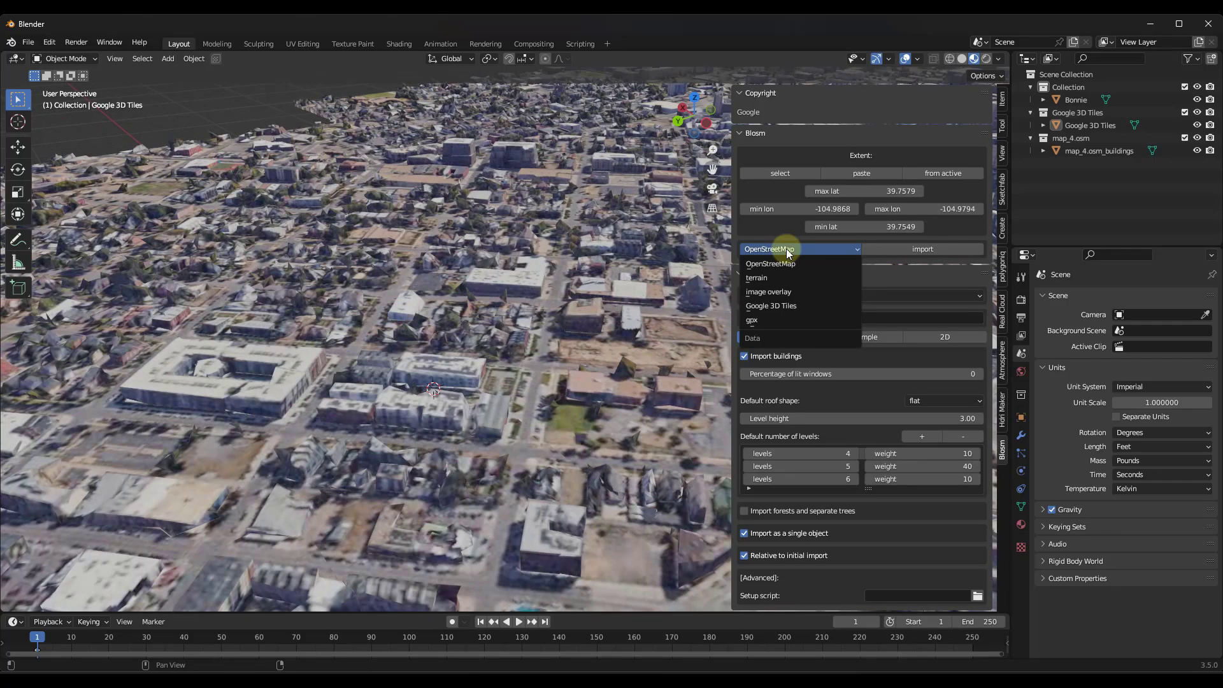
{"action": "left_click", "coordinate": [781, 305]}
{"action": "left_click", "coordinate": [780, 313]}
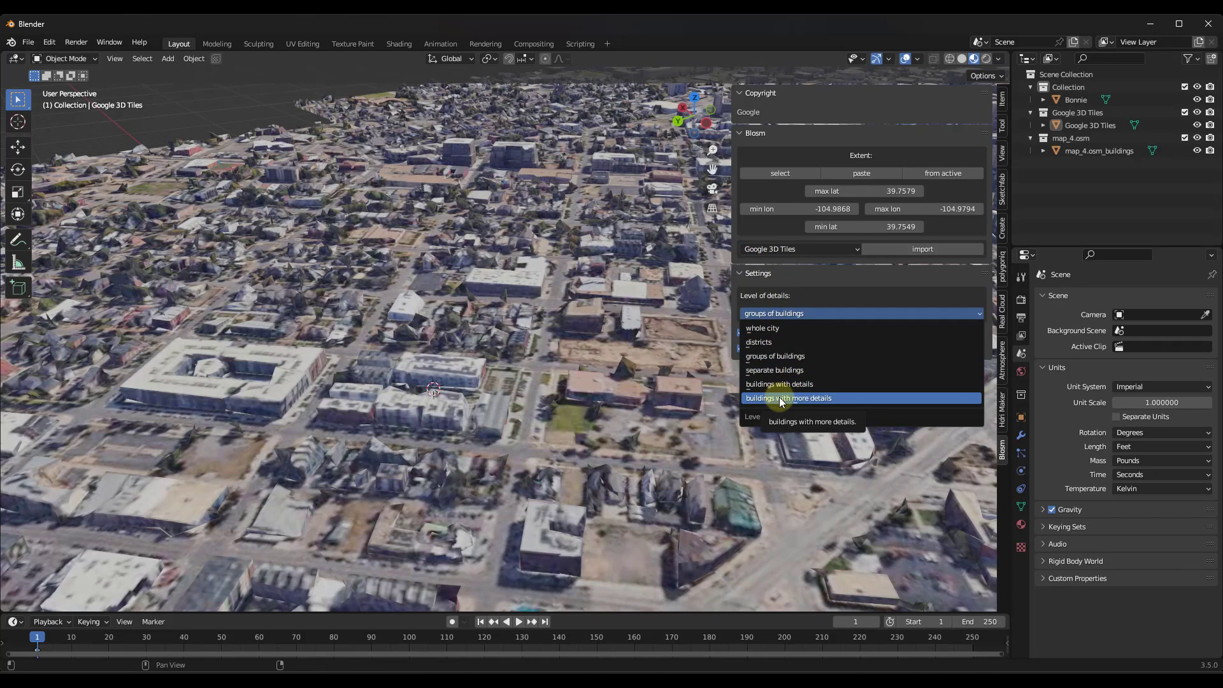
{"action": "key", "text": "Escape"}
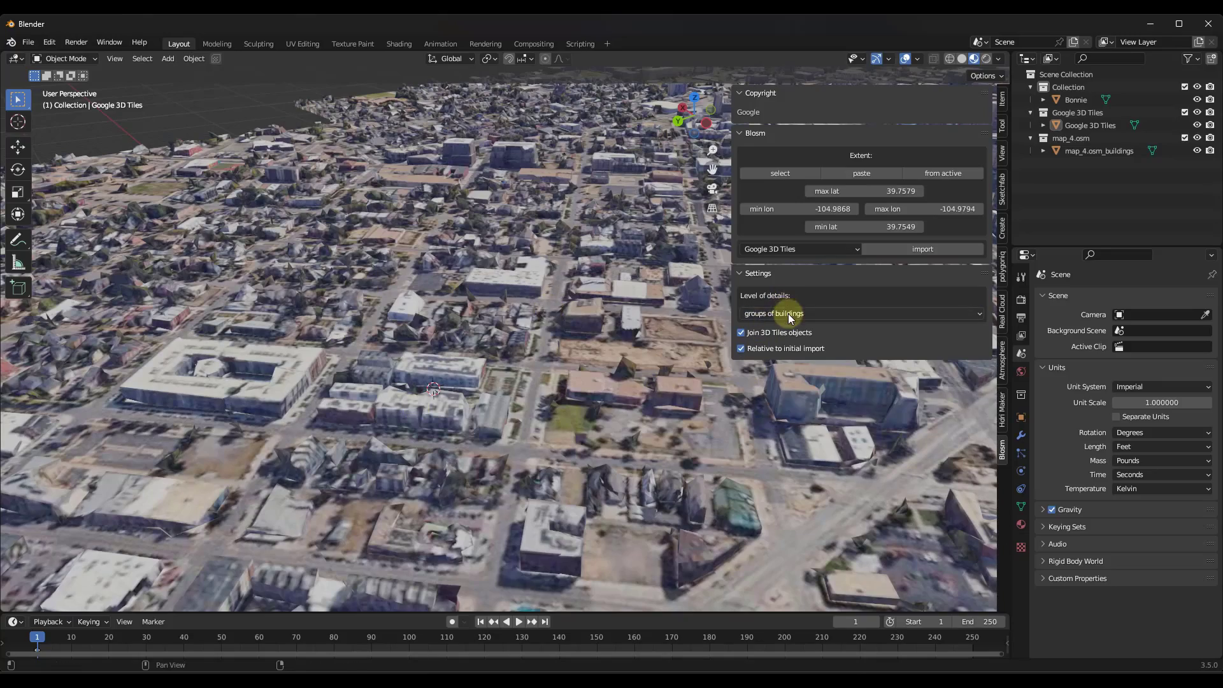
{"action": "scroll", "coordinate": [396, 241], "scroll_direction": "down", "scroll_amount": 3}
{"action": "middle_click_drag", "start_coordinate": [396, 241], "coordinate": [294, 84]}
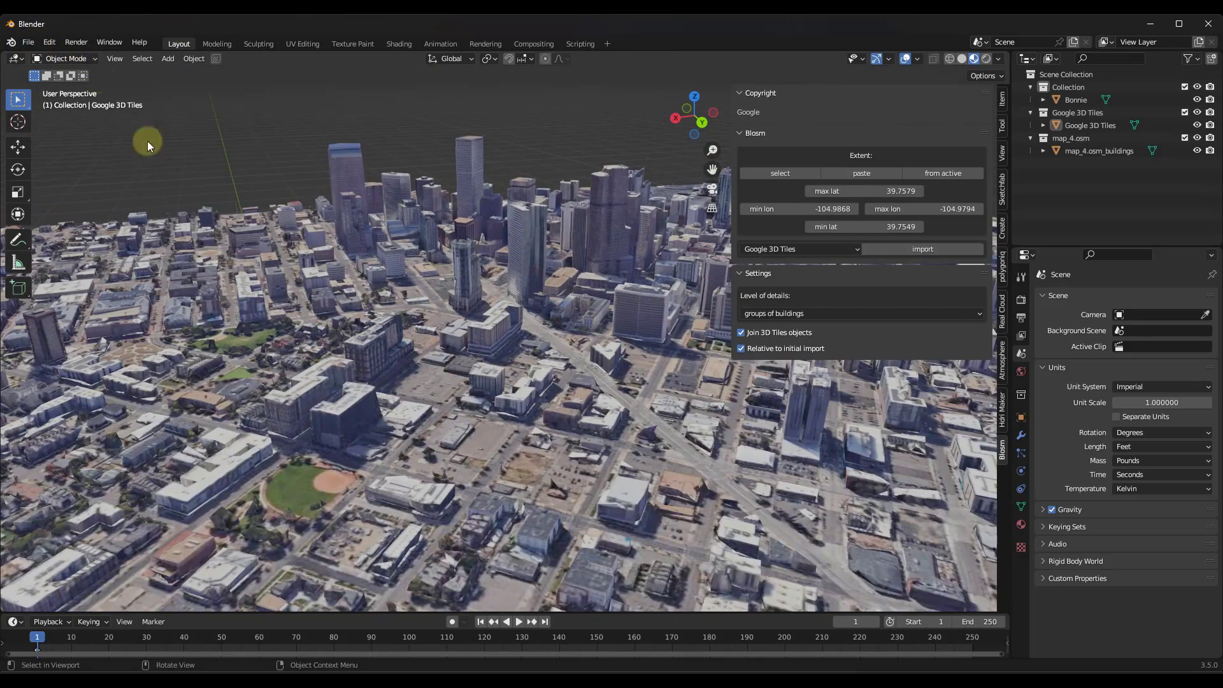
Open the recent file BlosmDenver.blend without saving the current scene
{"action": "left_click", "coordinate": [28, 42]}
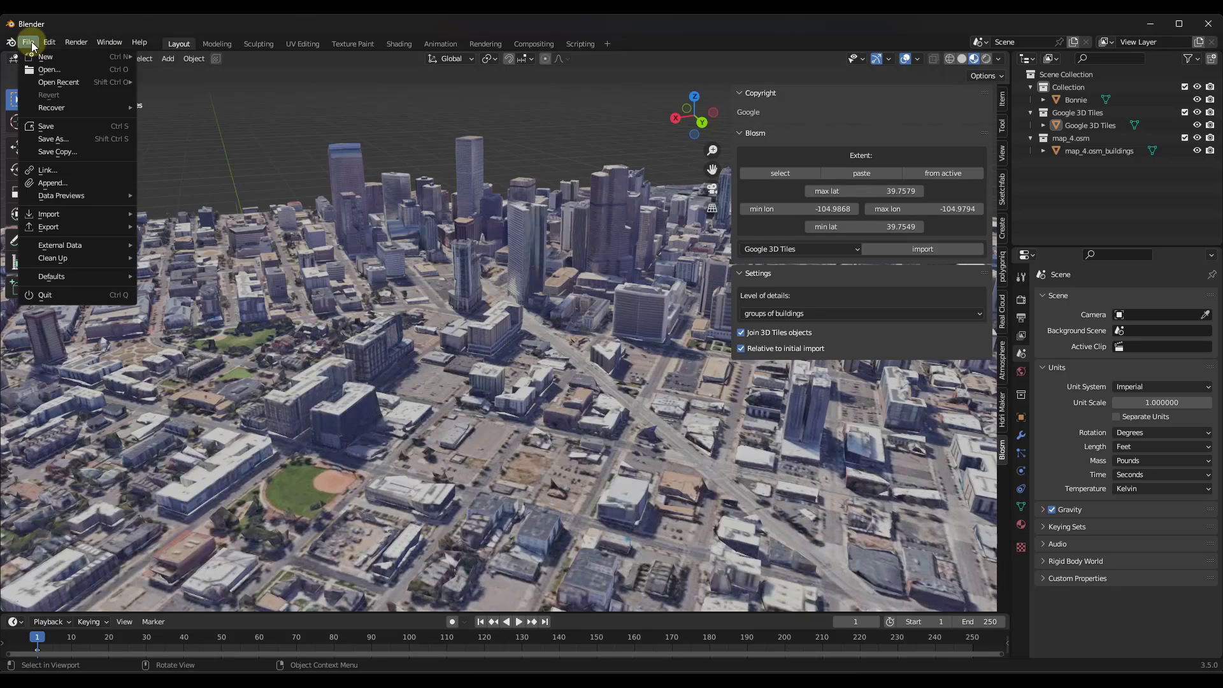
{"action": "mouse_move", "coordinate": [81, 86]}
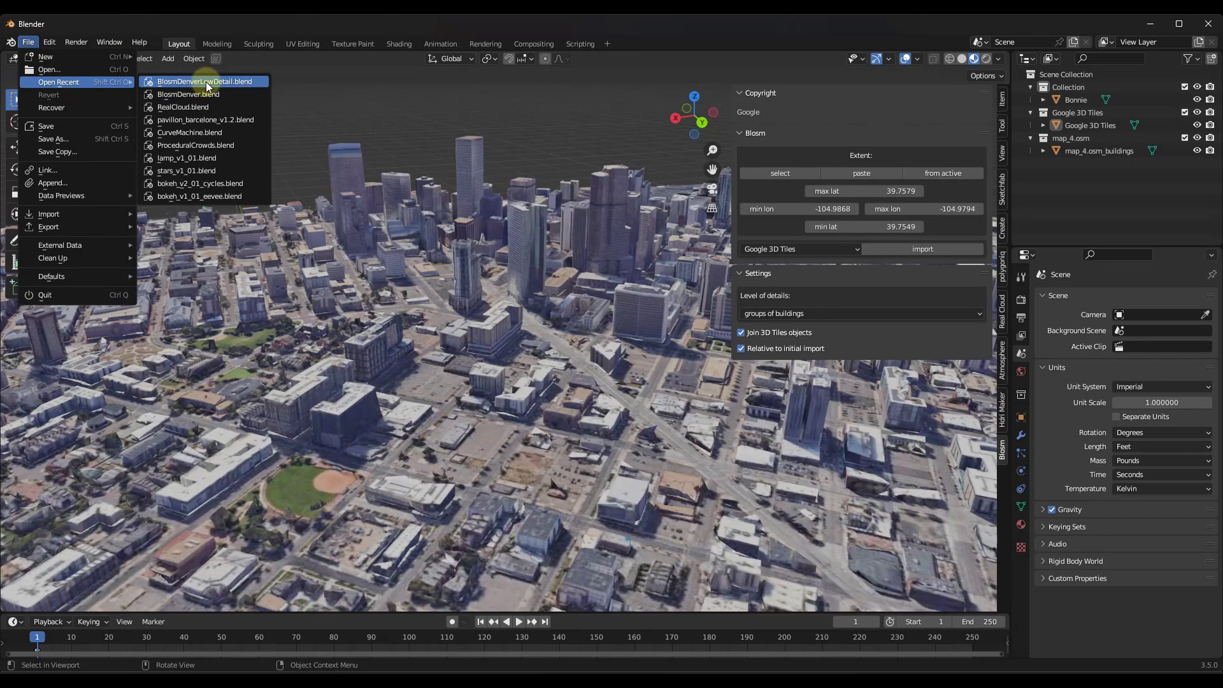
{"action": "left_click", "coordinate": [223, 95]}
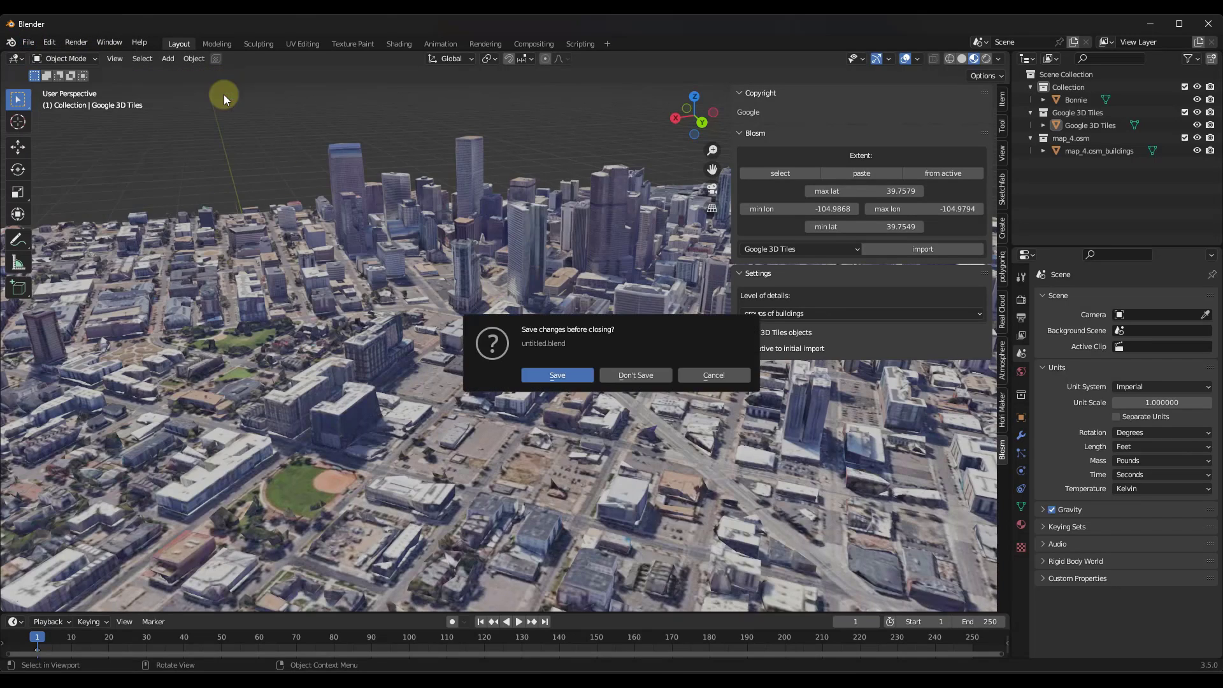
{"action": "left_click", "coordinate": [625, 375]}
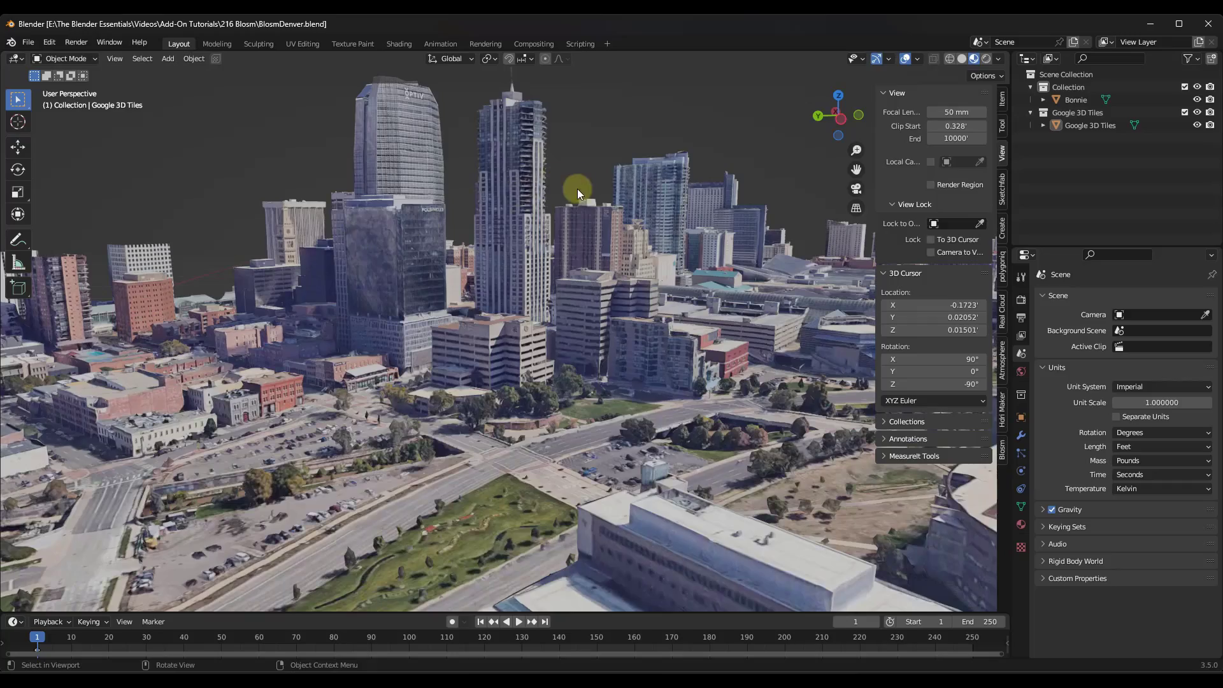
Orbit and zoom around the Denver city, then select the Google 3D Tiles object
{"action": "middle_click_drag", "start_coordinate": [577, 189], "coordinate": [486, 273]}
{"action": "scroll", "coordinate": [349, 264], "scroll_direction": "up", "scroll_amount": 5}
{"action": "scroll", "coordinate": [486, 273], "scroll_direction": "down", "scroll_amount": 4}
{"action": "left_click", "coordinate": [437, 325]}
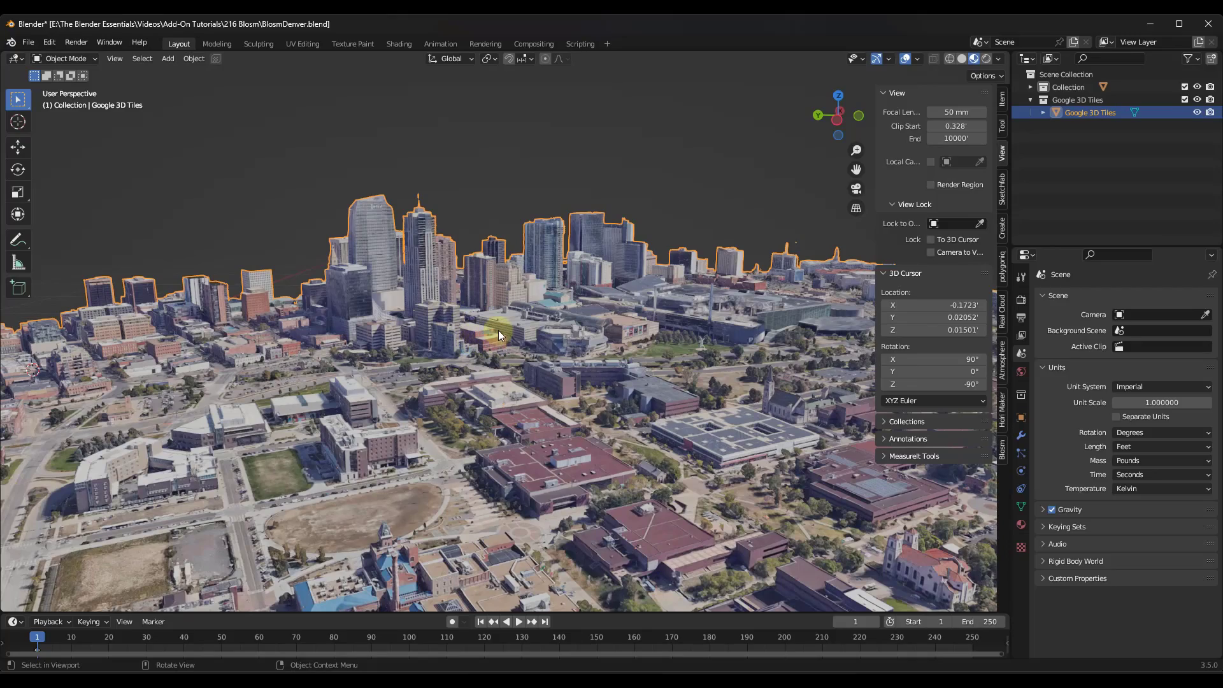
{"action": "key", "text": "Tab"}
{"action": "scroll", "coordinate": [499, 347], "scroll_direction": "up", "scroll_amount": 5}
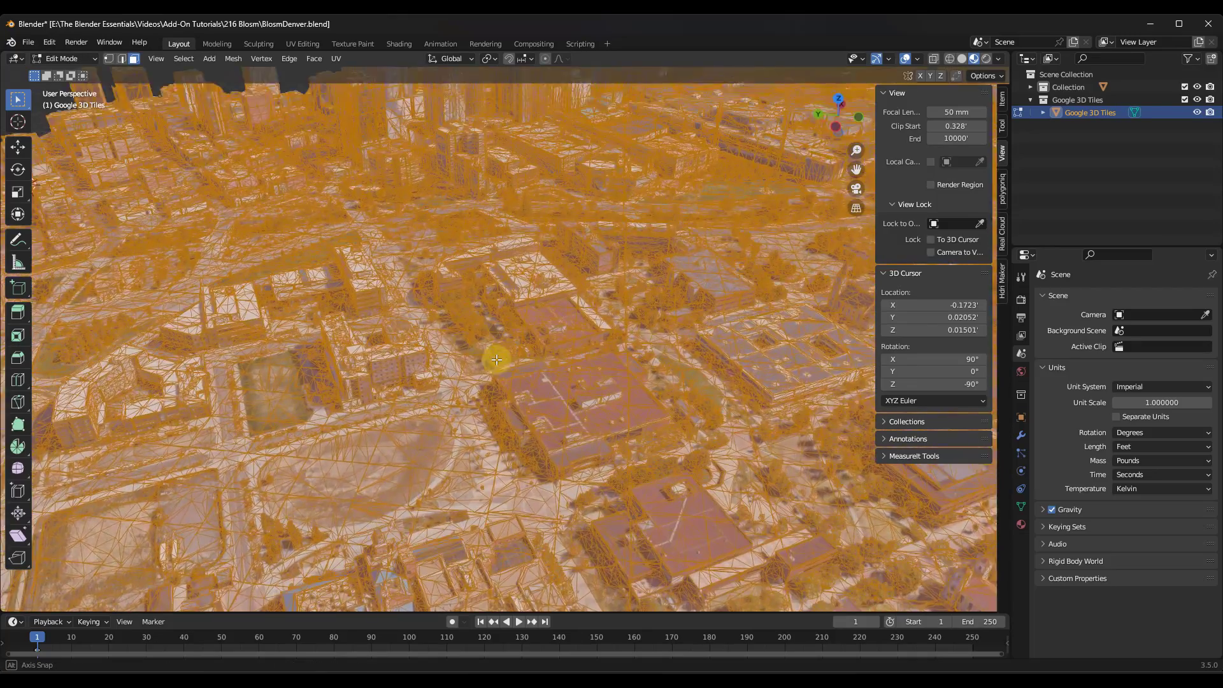
{"action": "scroll", "coordinate": [437, 394], "scroll_direction": "up", "scroll_amount": 5}
{"action": "scroll", "coordinate": [484, 355], "scroll_direction": "down", "scroll_amount": 5}
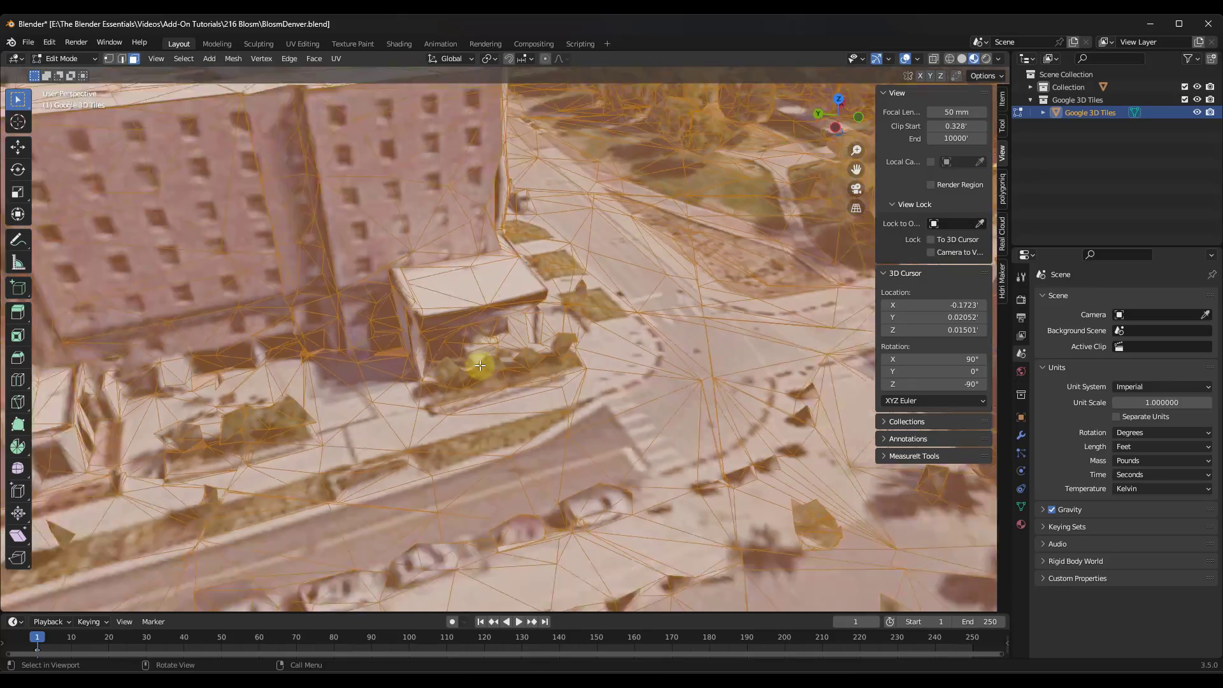
{"action": "scroll", "coordinate": [564, 245], "scroll_direction": "up", "scroll_amount": 5}
{"action": "scroll", "coordinate": [548, 248], "scroll_direction": "down", "scroll_amount": 3}
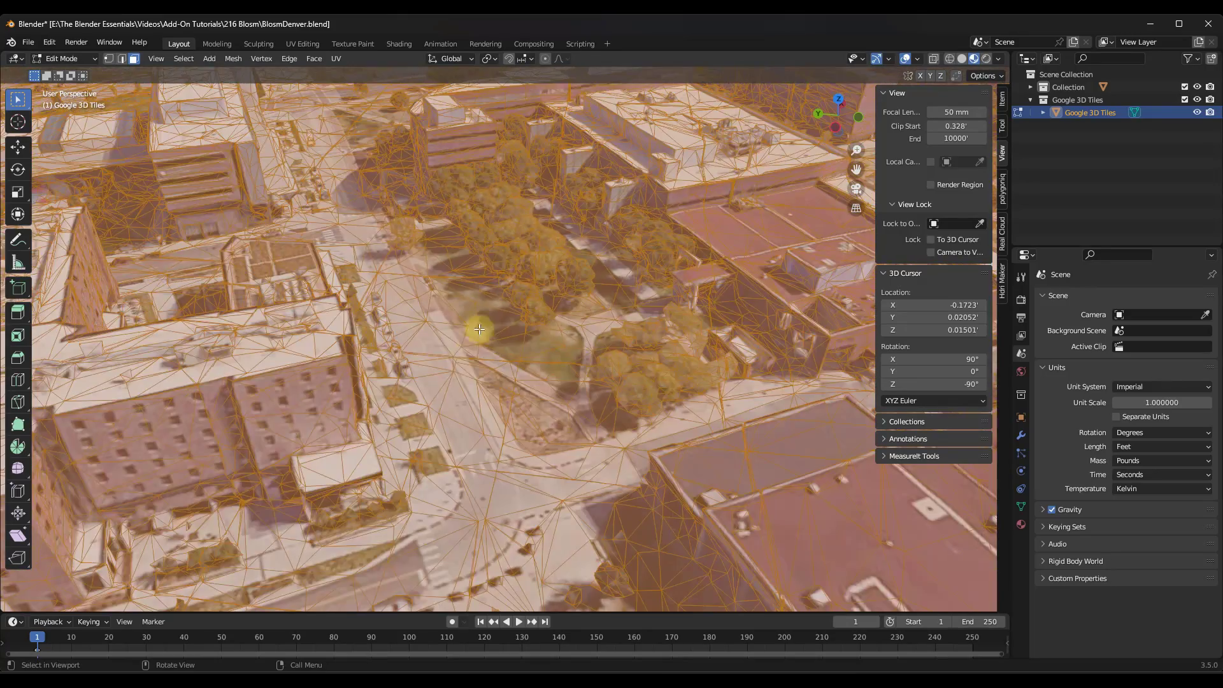
{"action": "scroll", "coordinate": [439, 255], "scroll_direction": "down", "scroll_amount": 5}
{"action": "scroll", "coordinate": [449, 166], "scroll_direction": "up", "scroll_amount": 3}
{"action": "scroll", "coordinate": [446, 159], "scroll_direction": "down", "scroll_amount": 3}
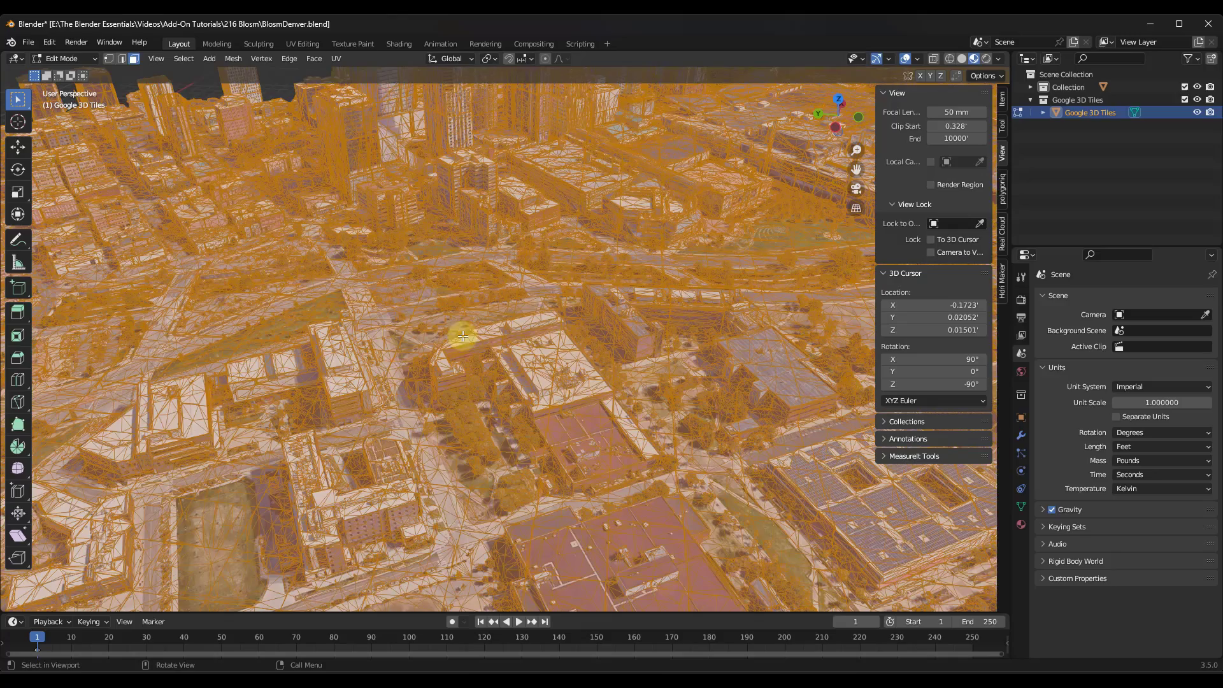
{"action": "scroll", "coordinate": [389, 156], "scroll_direction": "up", "scroll_amount": 3}
{"action": "scroll", "coordinate": [373, 200], "scroll_direction": "up", "scroll_amount": 5}
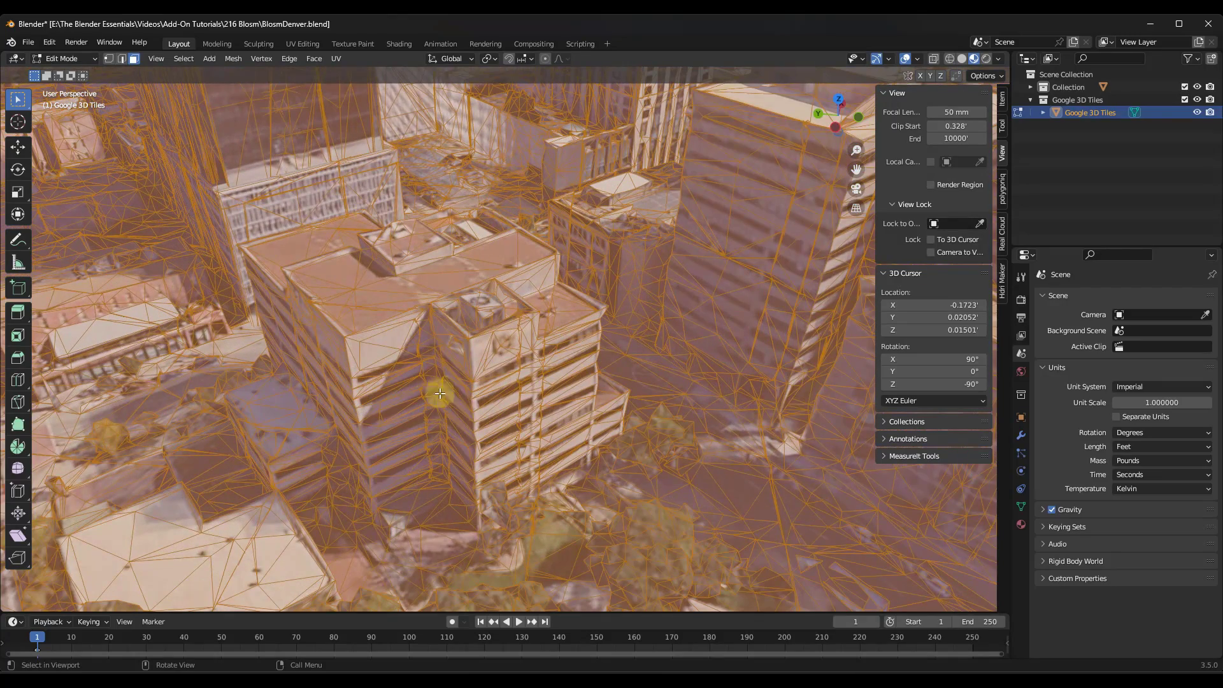
{"action": "scroll", "coordinate": [523, 364], "scroll_direction": "down", "scroll_amount": 2}
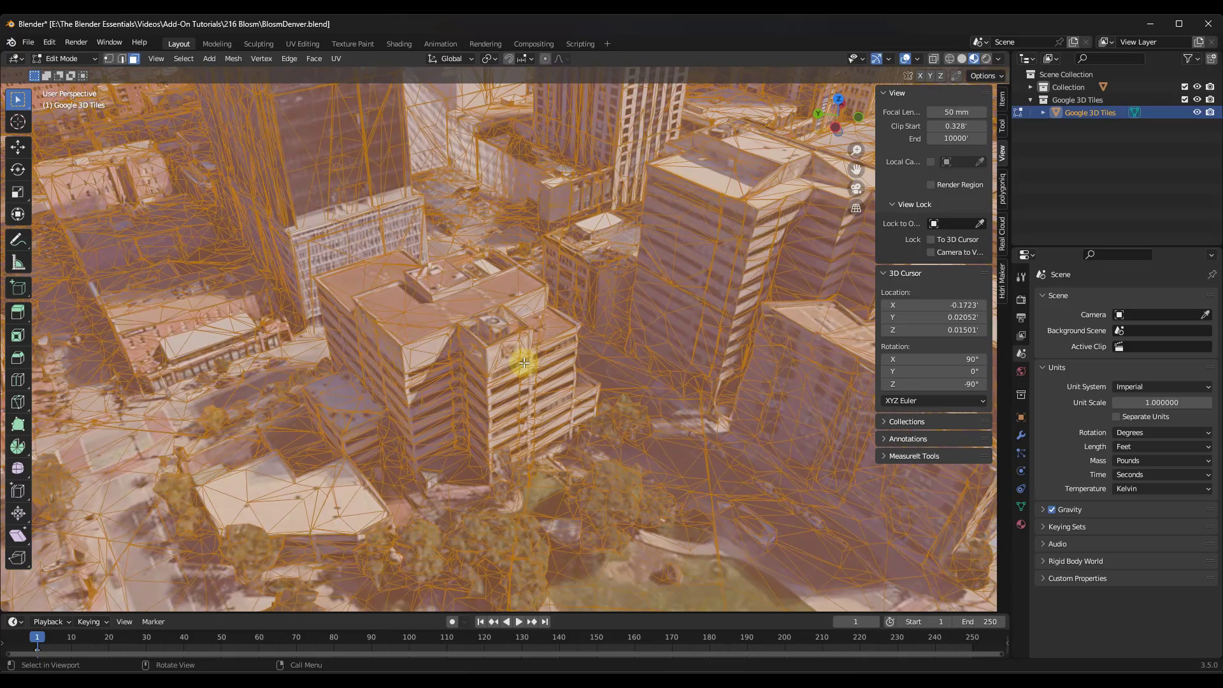
{"action": "scroll", "coordinate": [530, 346], "scroll_direction": "down", "scroll_amount": 6}
Return to object mode and zoom in on the building with rooftop solar panels
{"action": "key", "text": "Tab"}
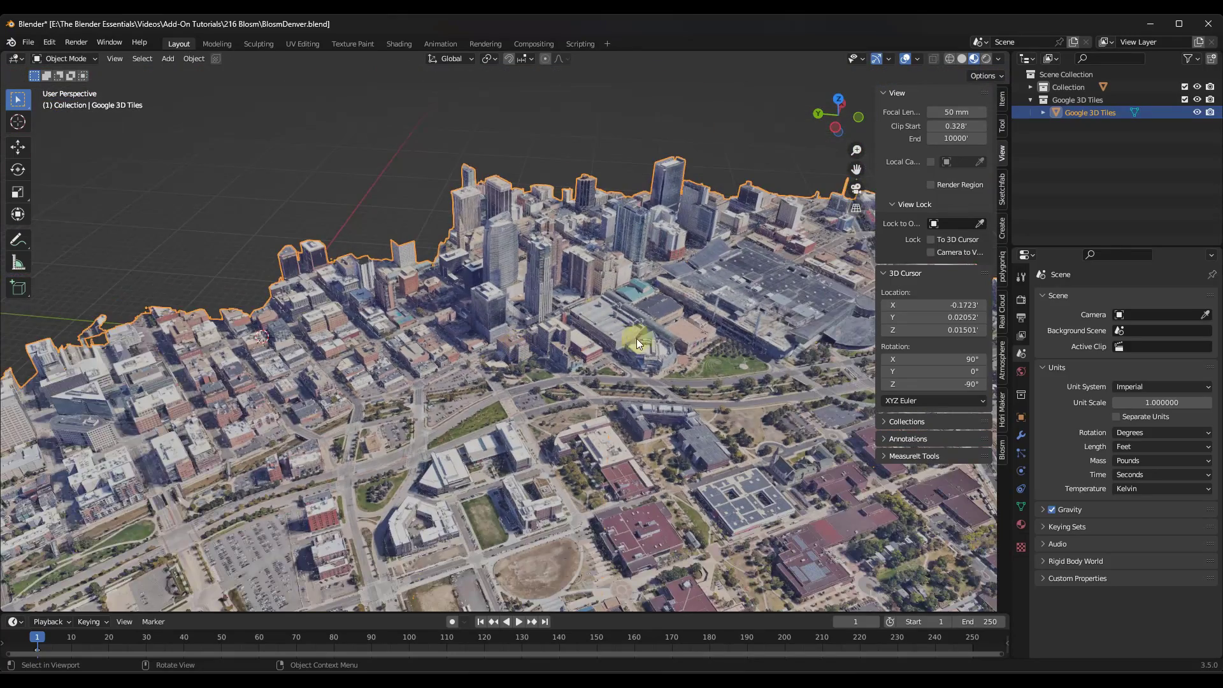
{"action": "scroll", "coordinate": [637, 338], "scroll_direction": "up", "scroll_amount": 5}
{"action": "middle_click_drag", "start_coordinate": [602, 331], "coordinate": [665, 359]}
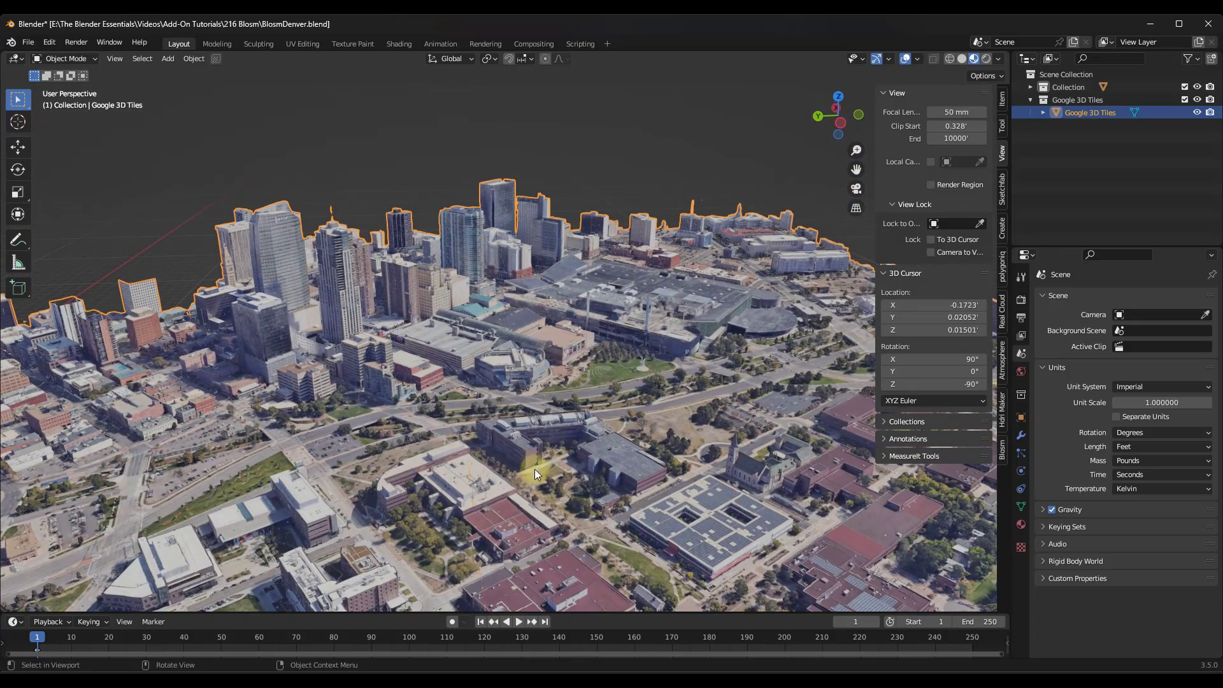
{"action": "scroll", "coordinate": [651, 487], "scroll_direction": "up", "scroll_amount": 8}
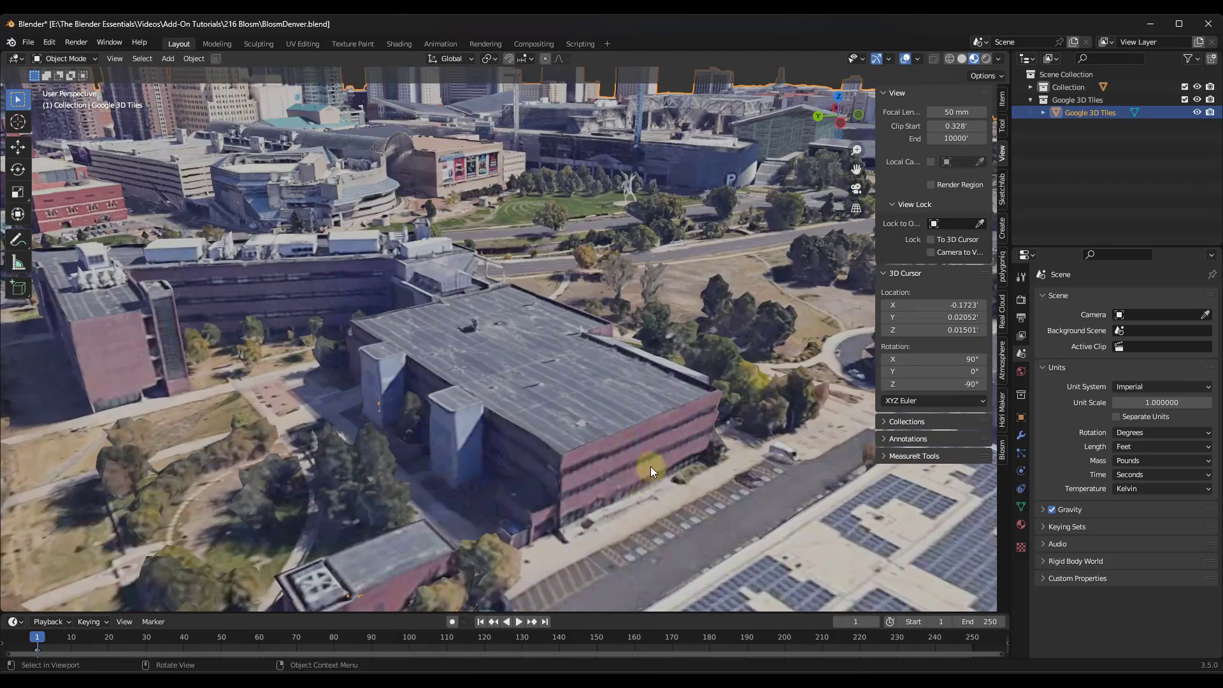
{"action": "middle_click_drag", "start_coordinate": [651, 467], "coordinate": [613, 421]}
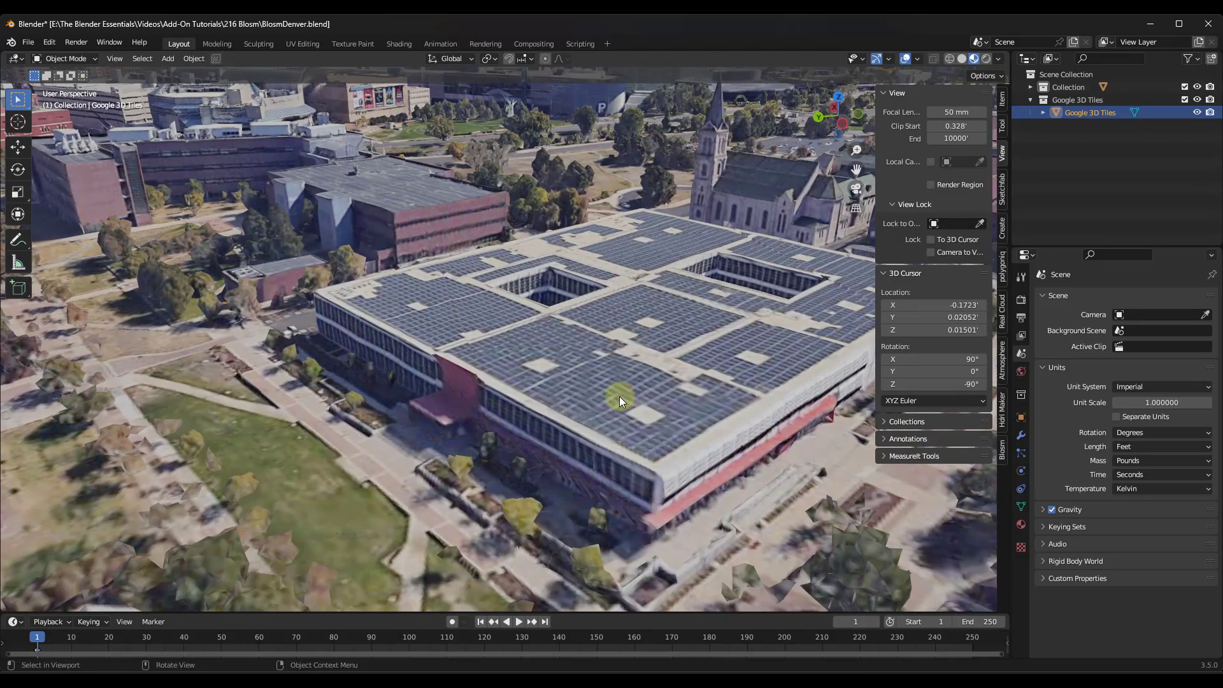
{"action": "key", "text": "Tab"}
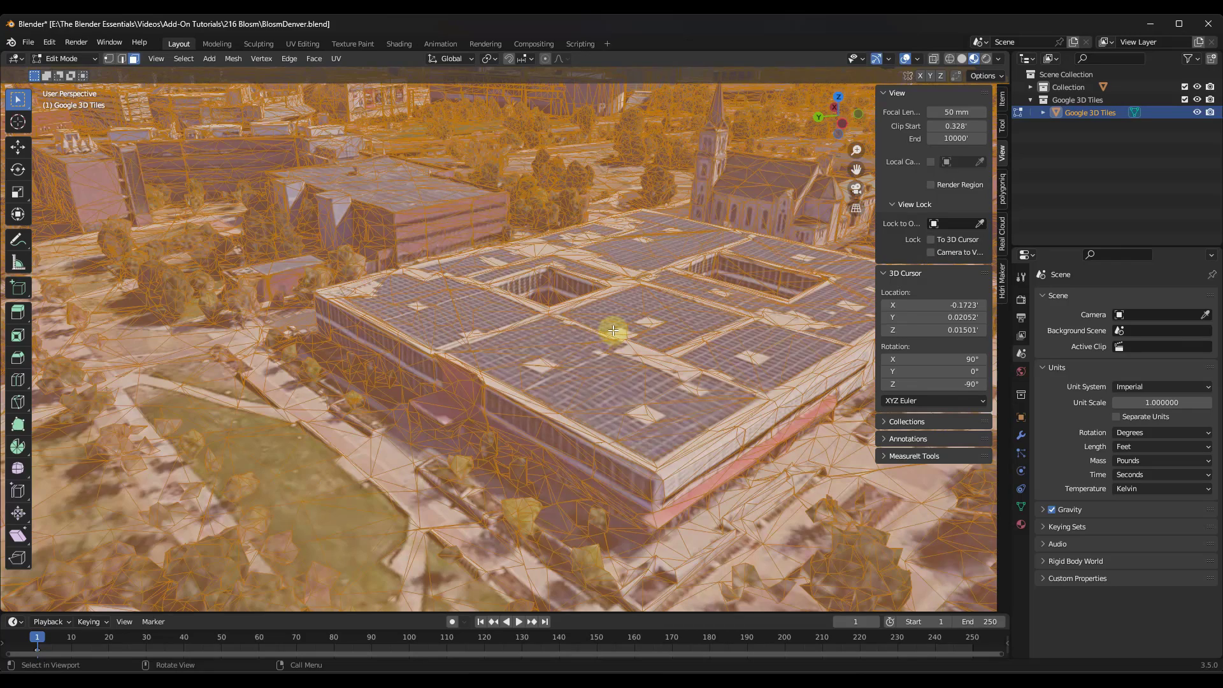
{"action": "key", "text": "1"}
{"action": "left_click_drag", "start_coordinate": [593, 320], "coordinate": [664, 377]}
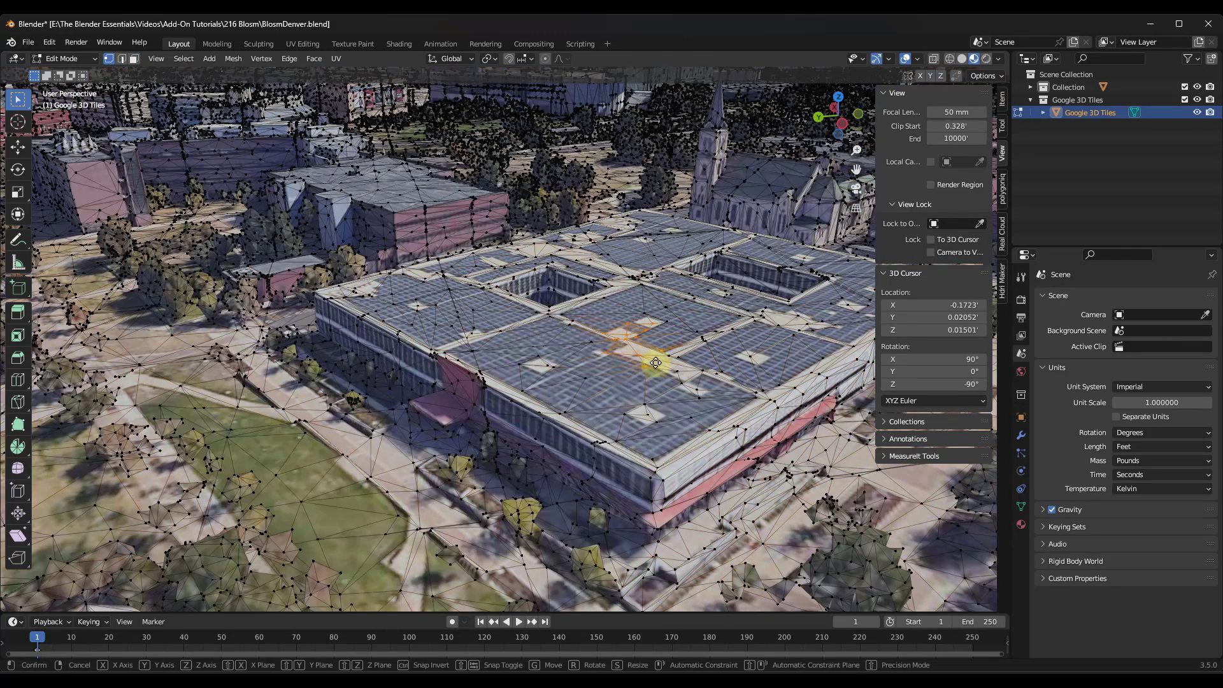
{"action": "key", "text": "g"}
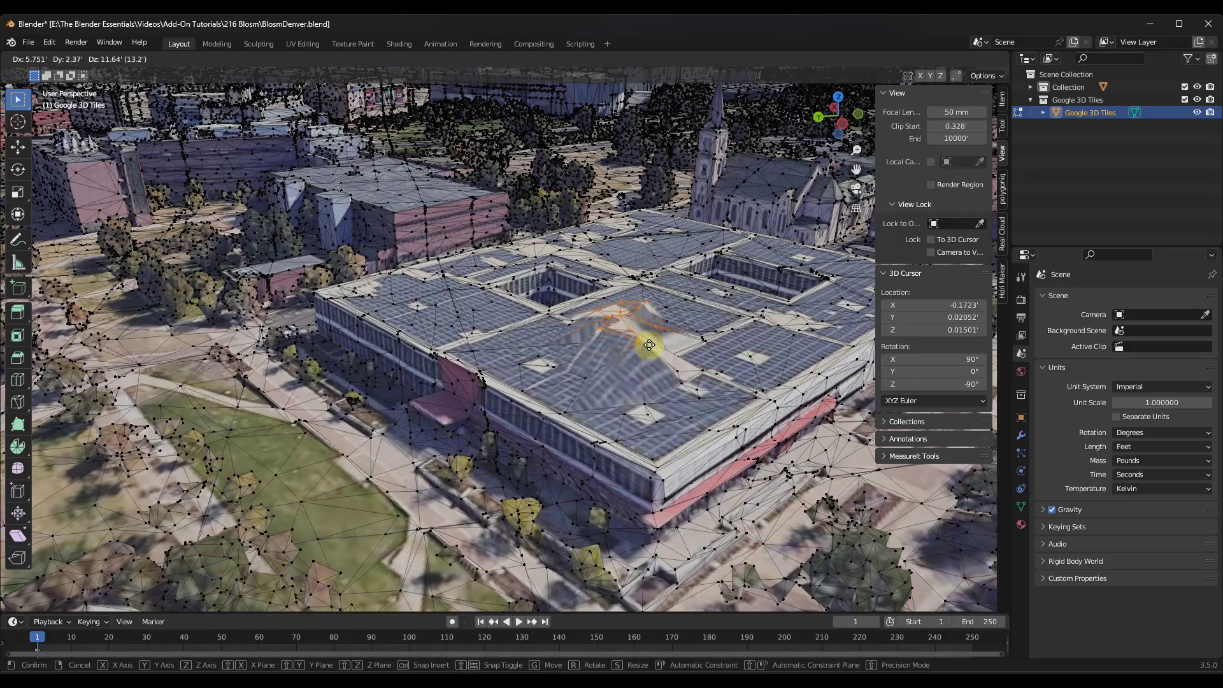
{"action": "right_click", "coordinate": [649, 345]}
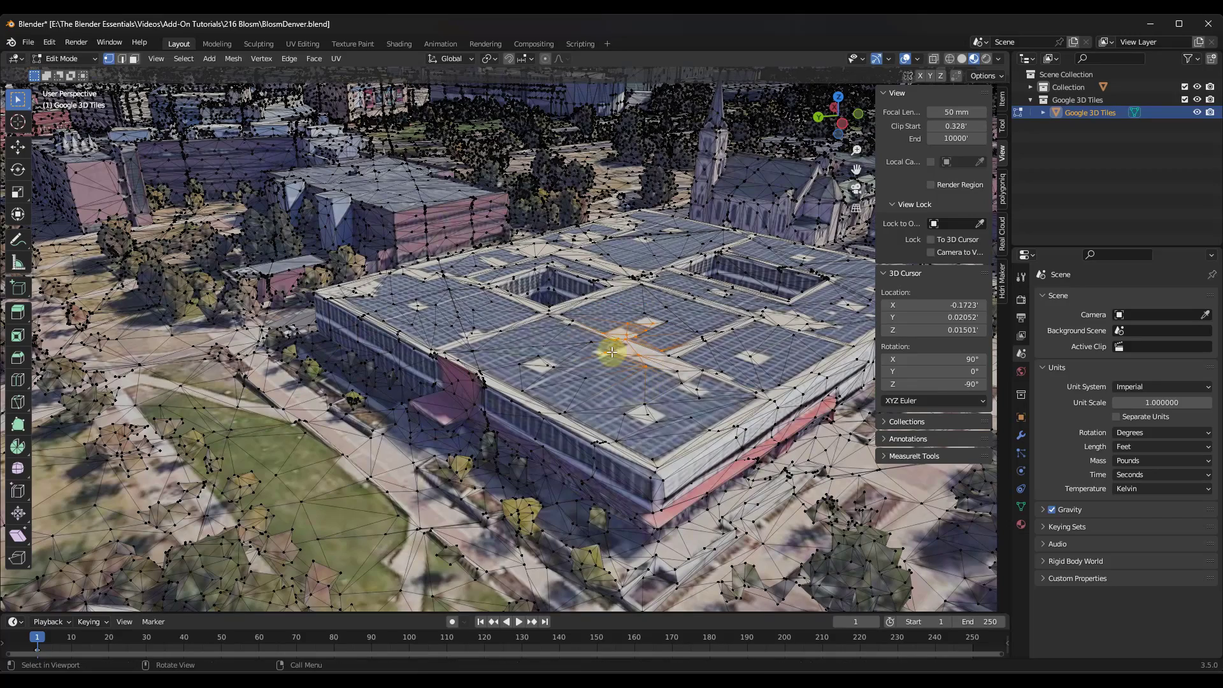
{"action": "key", "text": "Tab"}
{"action": "scroll", "coordinate": [533, 340], "scroll_direction": "down", "scroll_amount": 10}
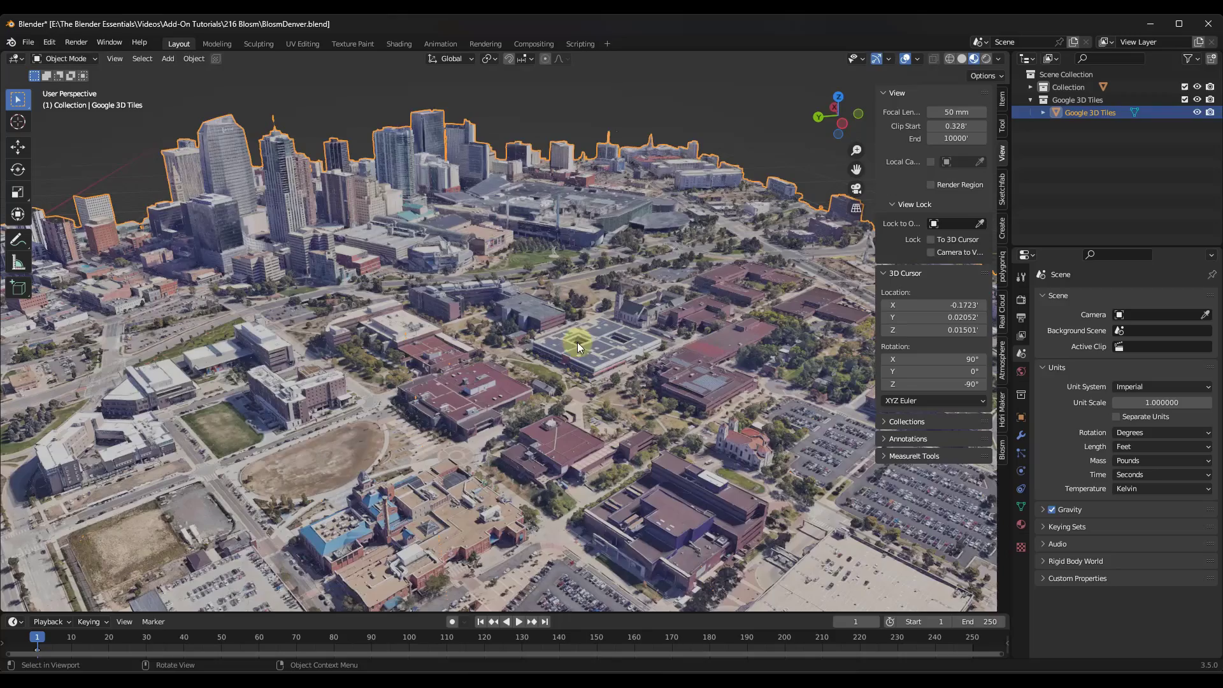
Orbit around the Google 3D Tiles Denver mesh to view the downtown towers
{"action": "middle_click_drag", "start_coordinate": [528, 318], "coordinate": [642, 339]}
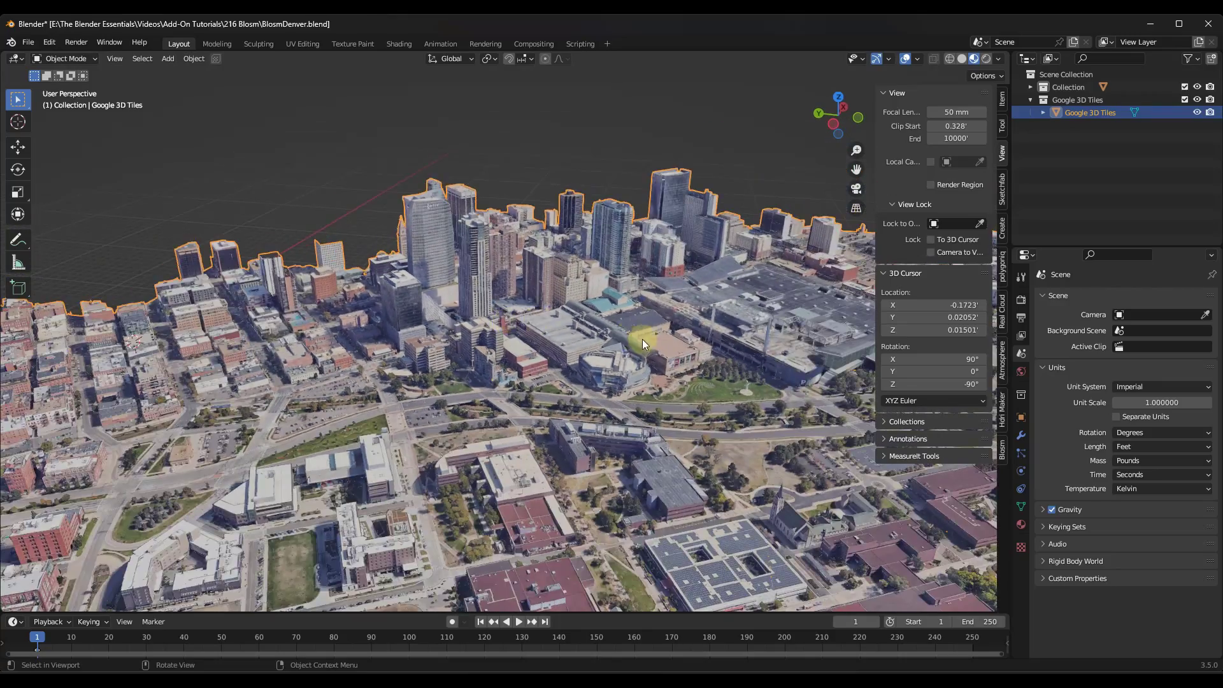